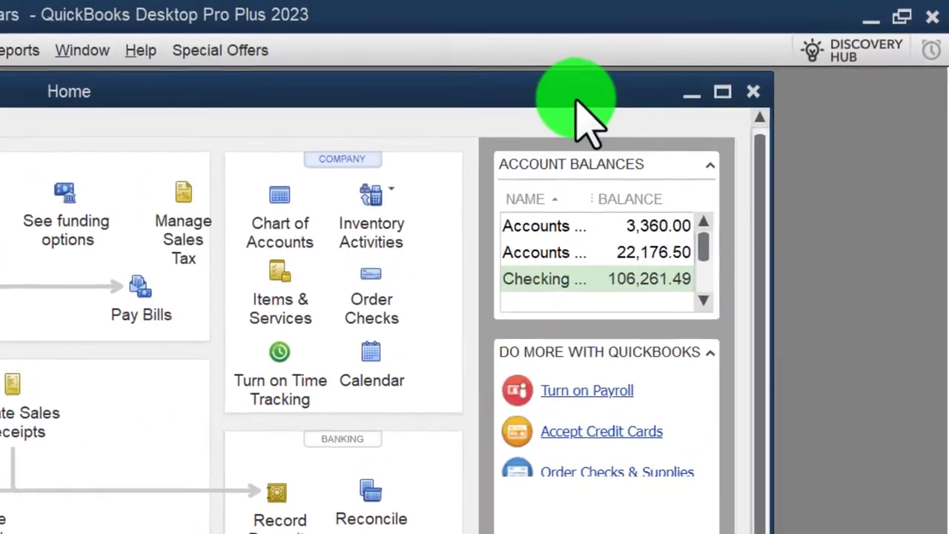
Maximize the Home window and check the View menu's window list options.
left_click(722, 92)
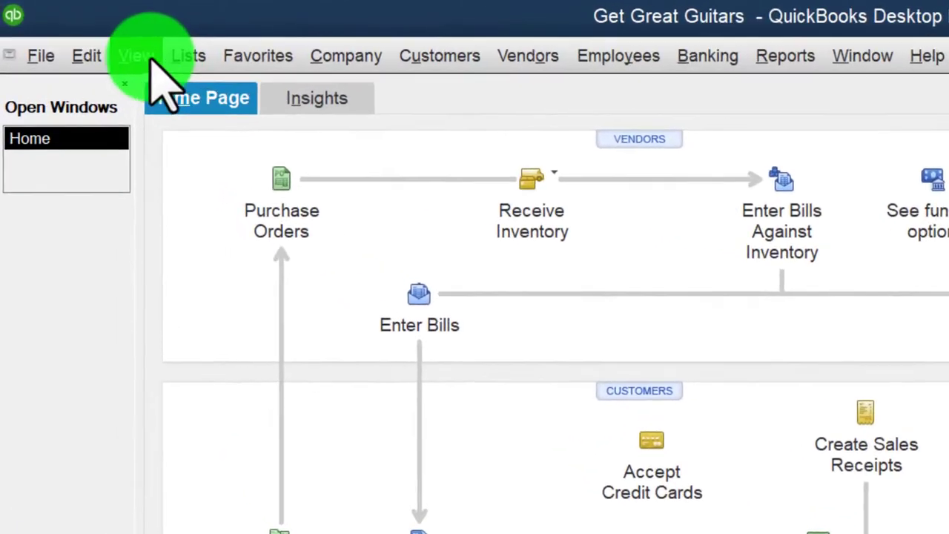
left_click(145, 56)
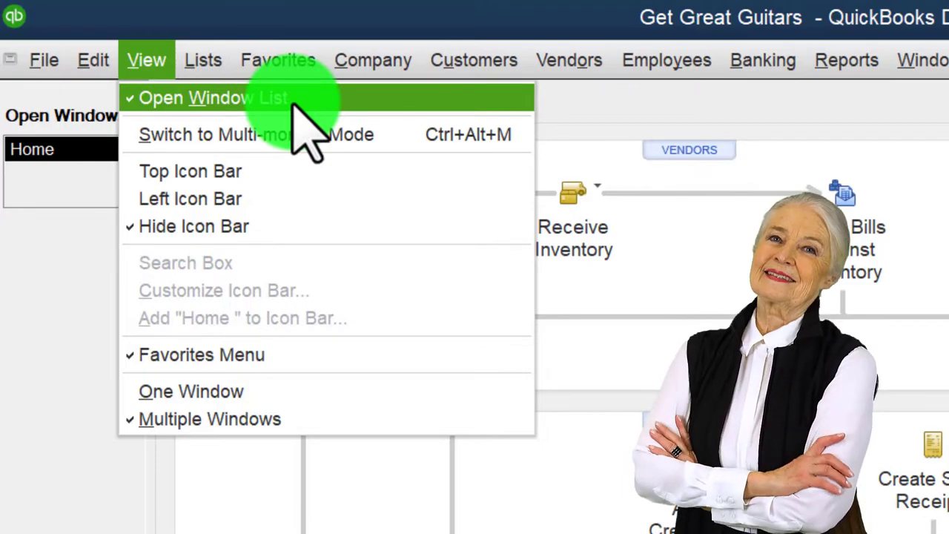
left_click(73, 265)
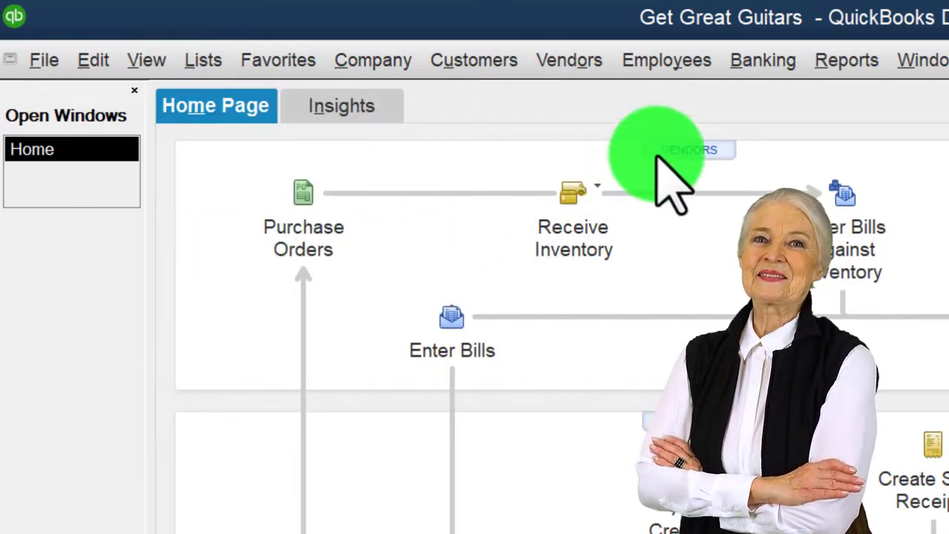
Open the standard Profit & Loss report from Company & Financial reports.
left_click(849, 62)
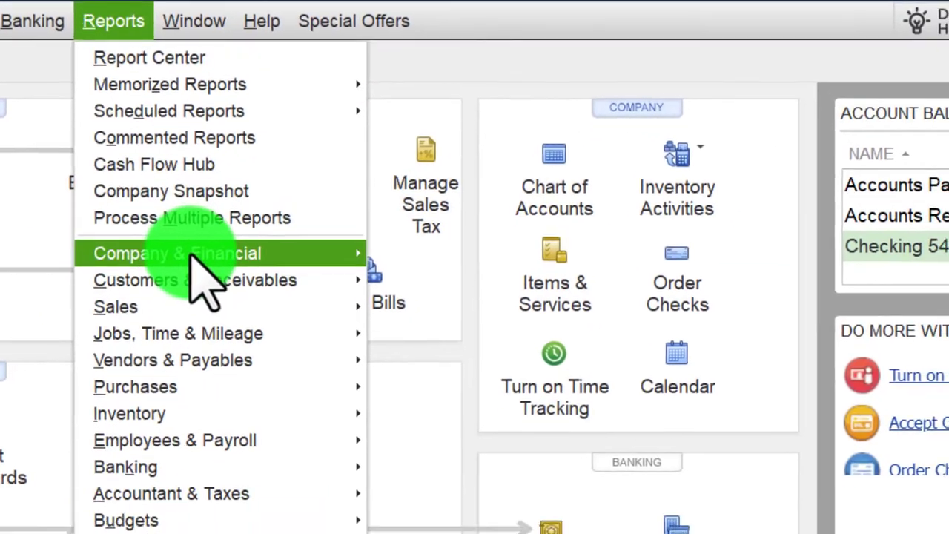
mouse_move(355, 304)
left_click(401, 94)
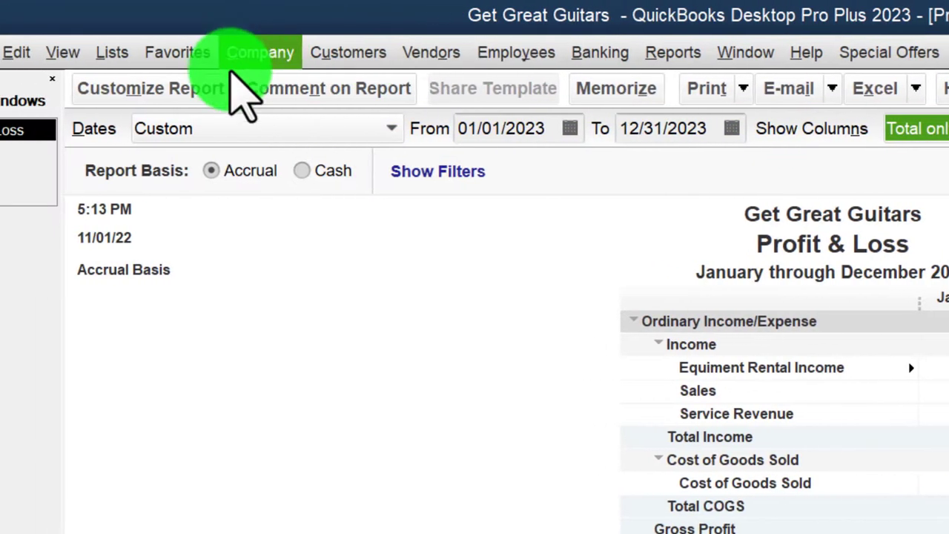
Set a larger font size in the Profit & Loss report and apply it to all related fonts.
left_click(60, 89)
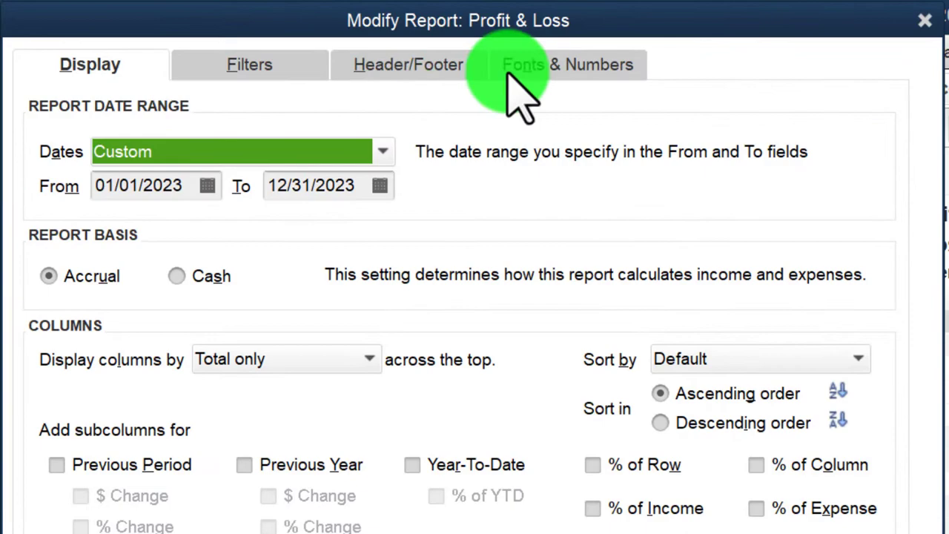
left_click(512, 74)
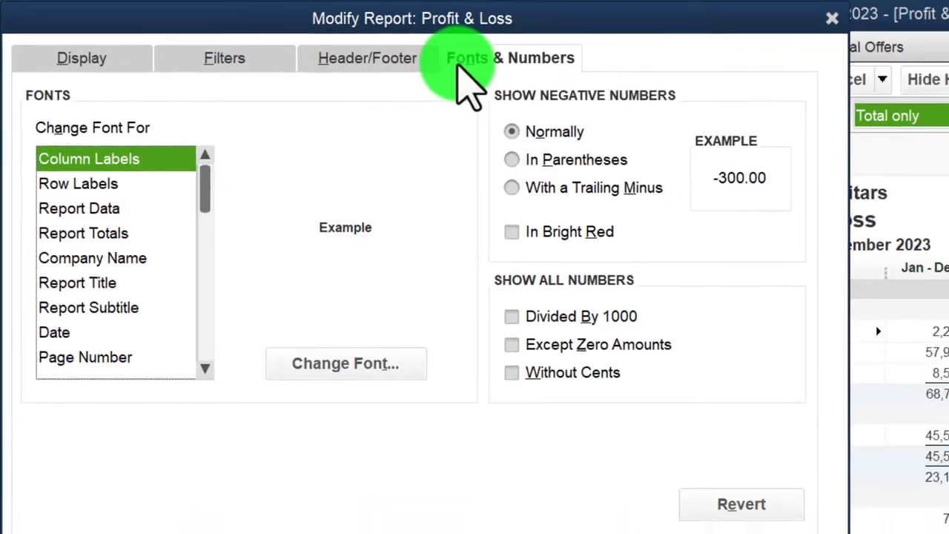
left_click(308, 275)
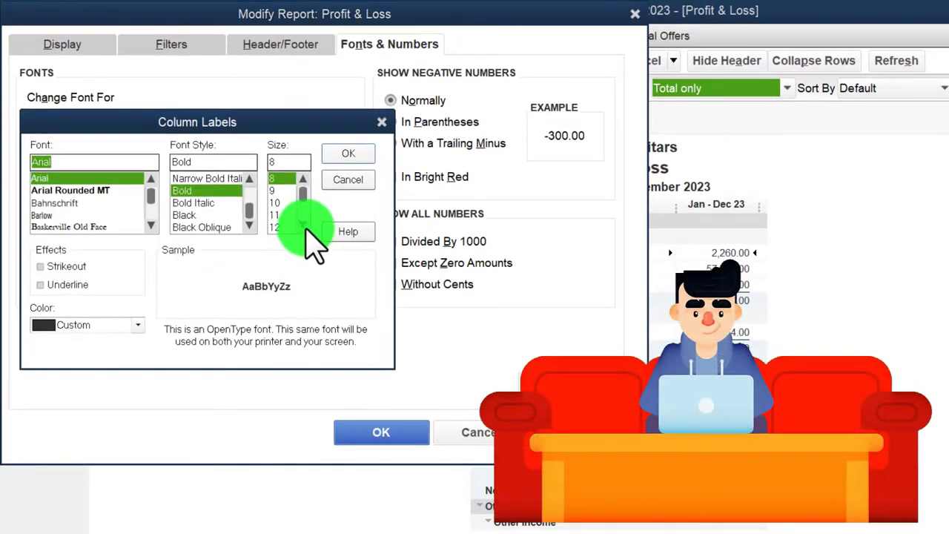
left_click(343, 154)
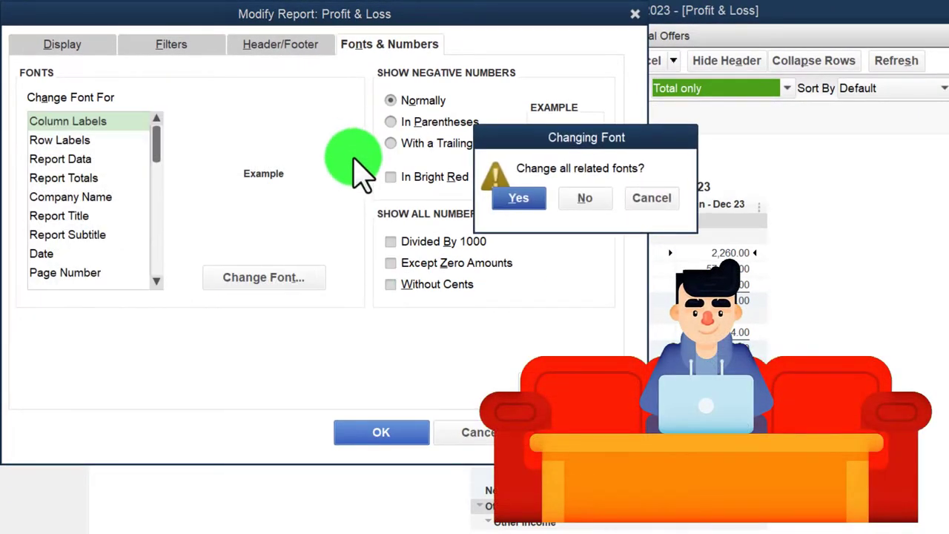
left_click(519, 199)
left_click(385, 433)
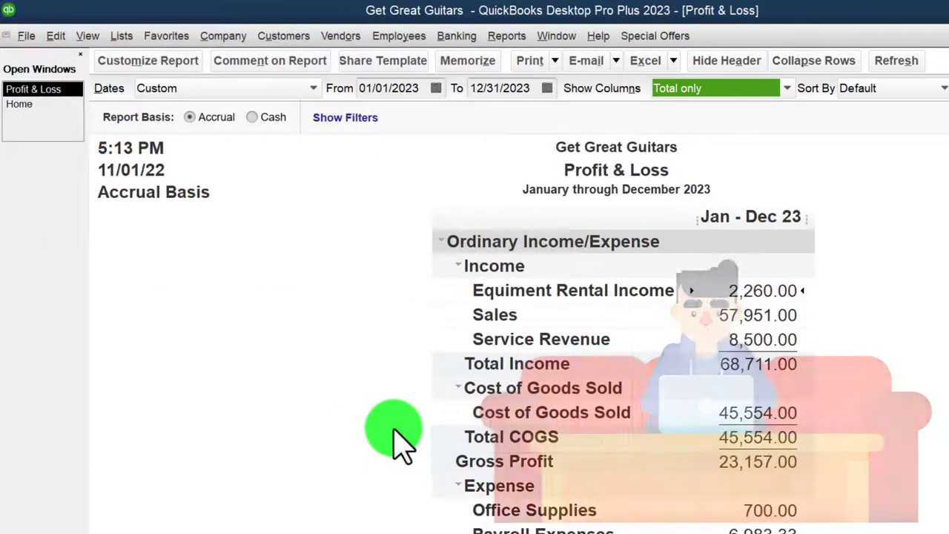
left_click(469, 36)
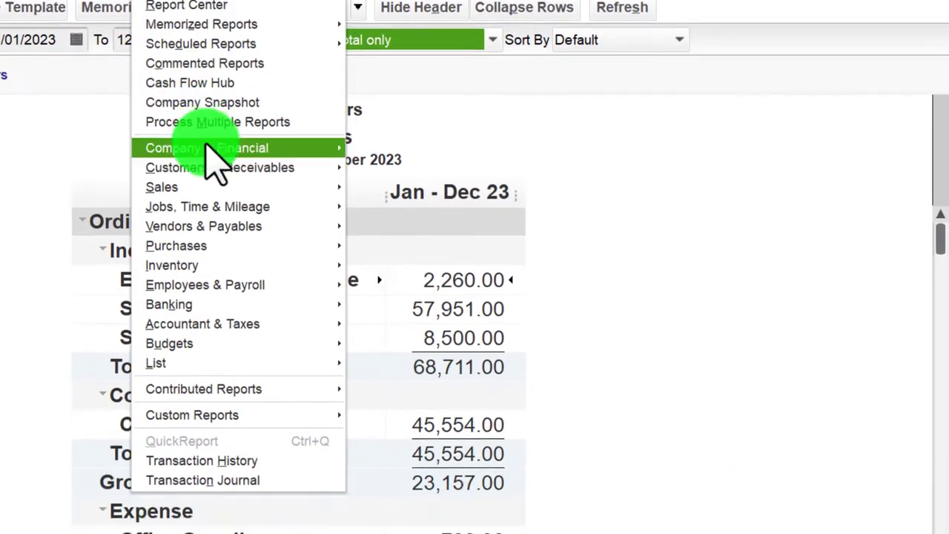
Open the standard Balance Sheet with dates from 01/01/2023 to 12/31/2023.
mouse_move(558, 182)
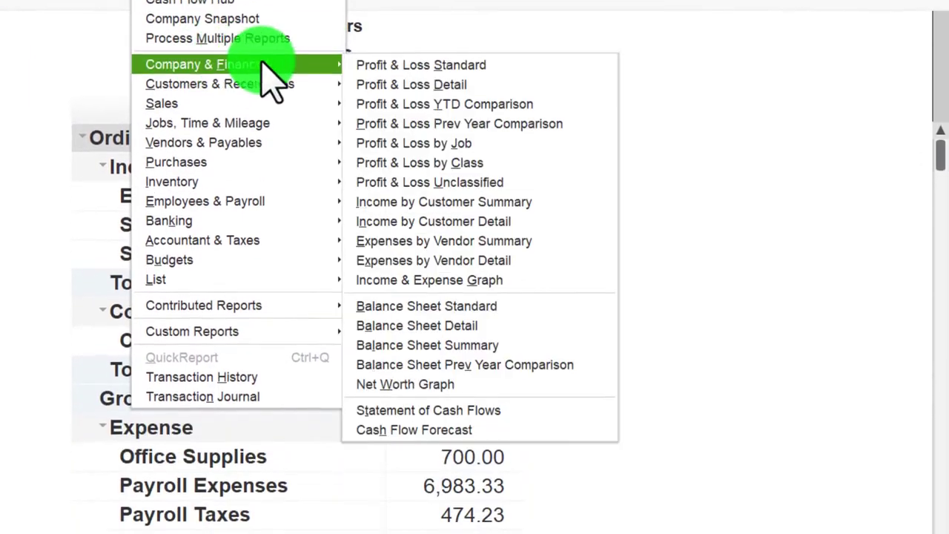
left_click(498, 310)
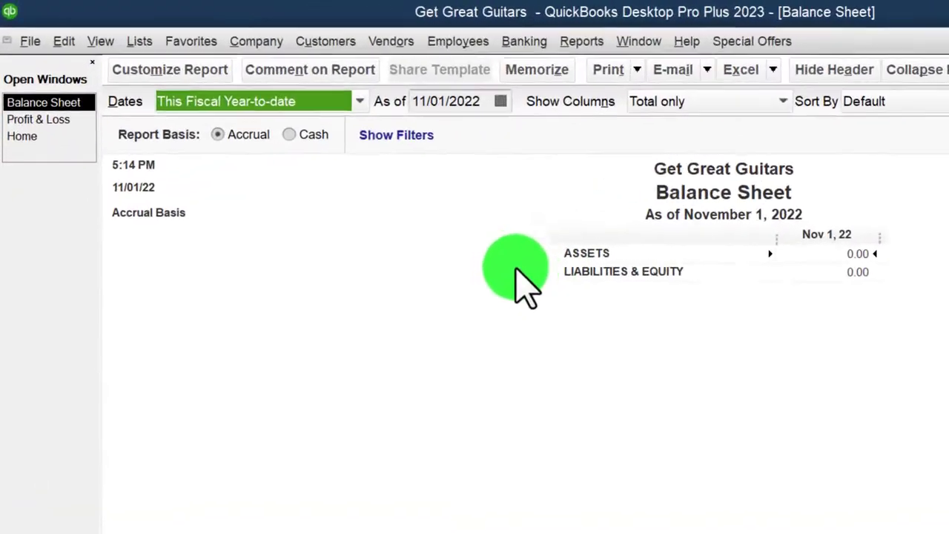
left_click(214, 69)
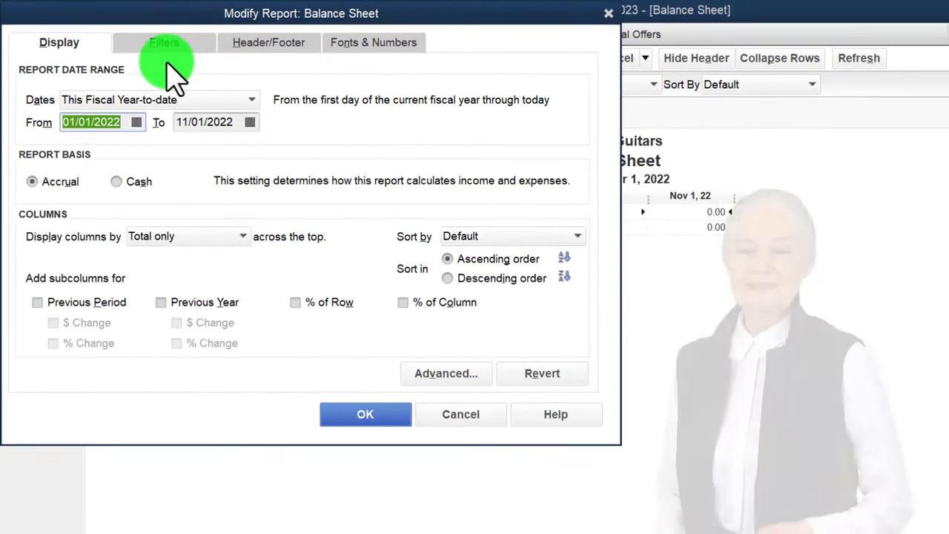
type("010123")
key("Tab")
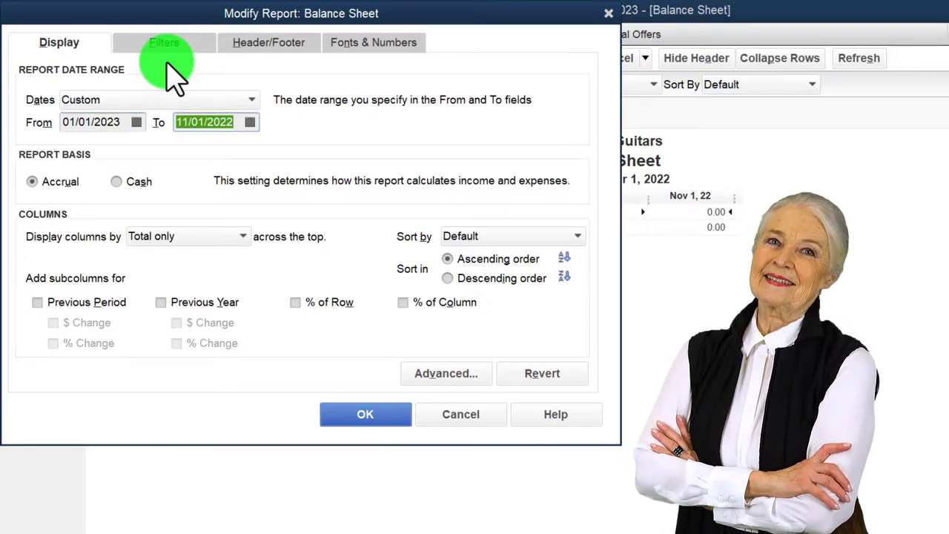
type("12")
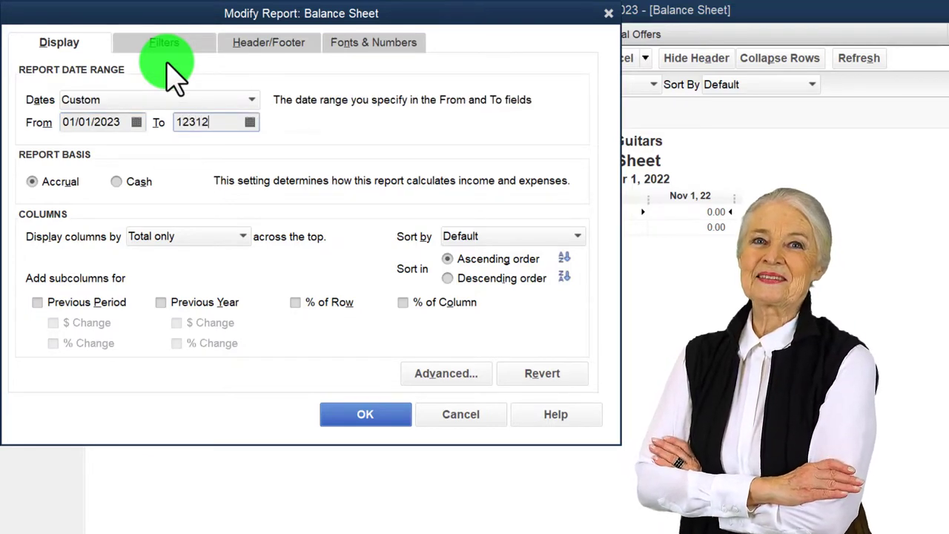
type("/31/2023")
key("Tab")
Change the Balance Sheet fonts to size 14 and apply the changes.
left_click(384, 44)
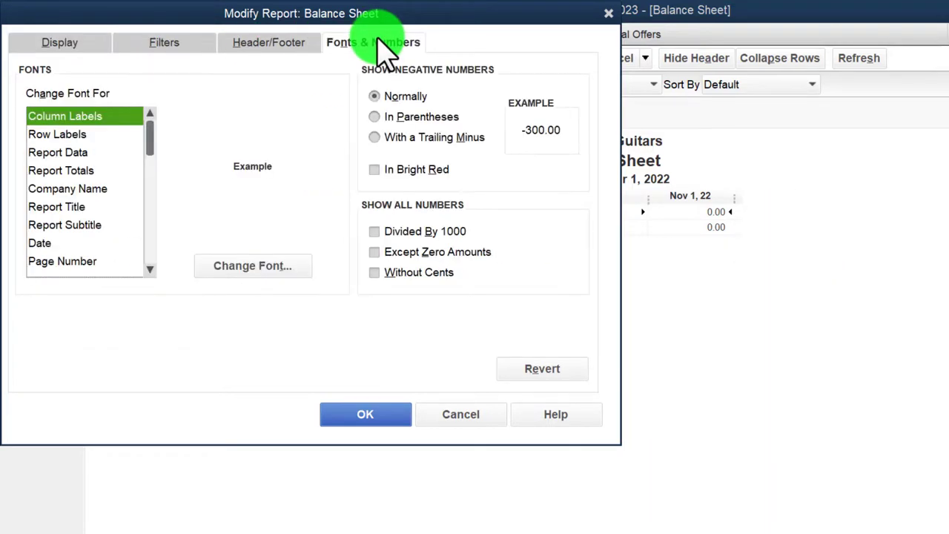
left_click(289, 269)
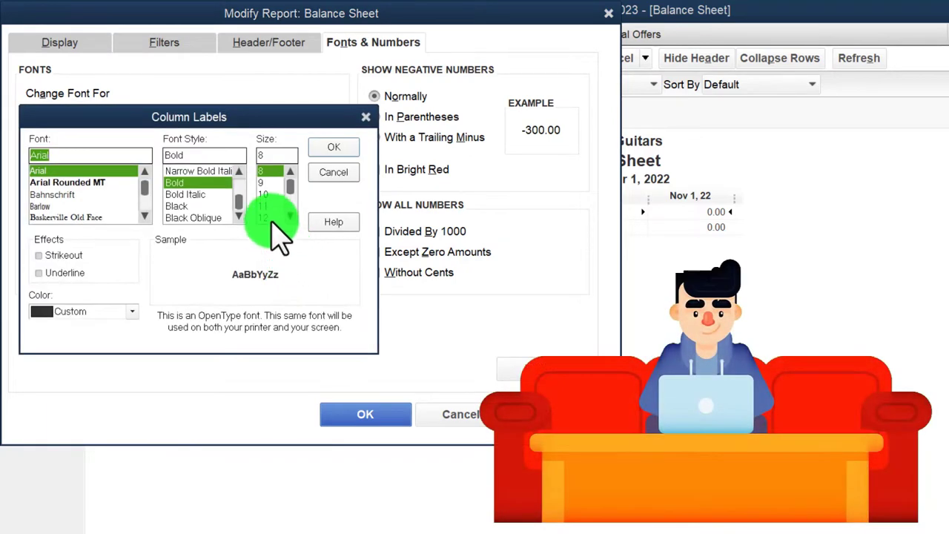
left_click(330, 149)
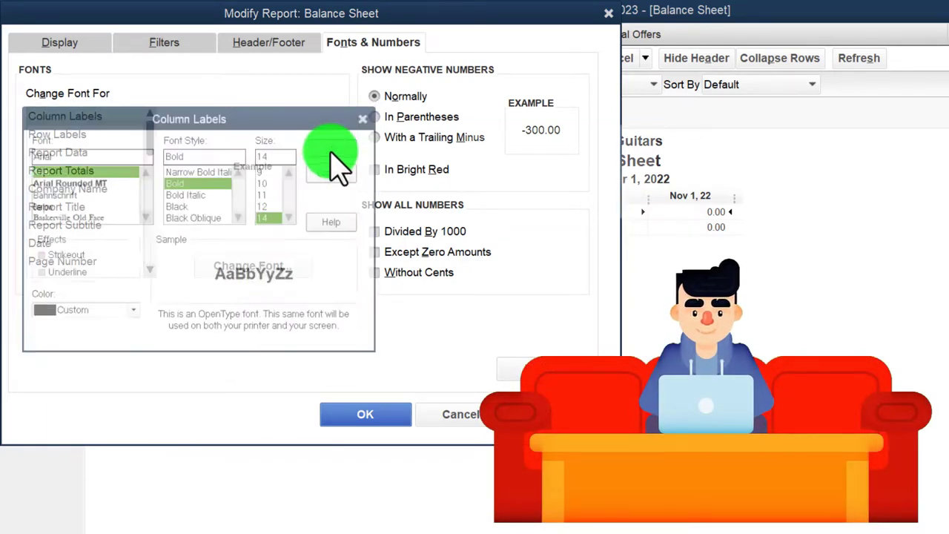
left_click(400, 411)
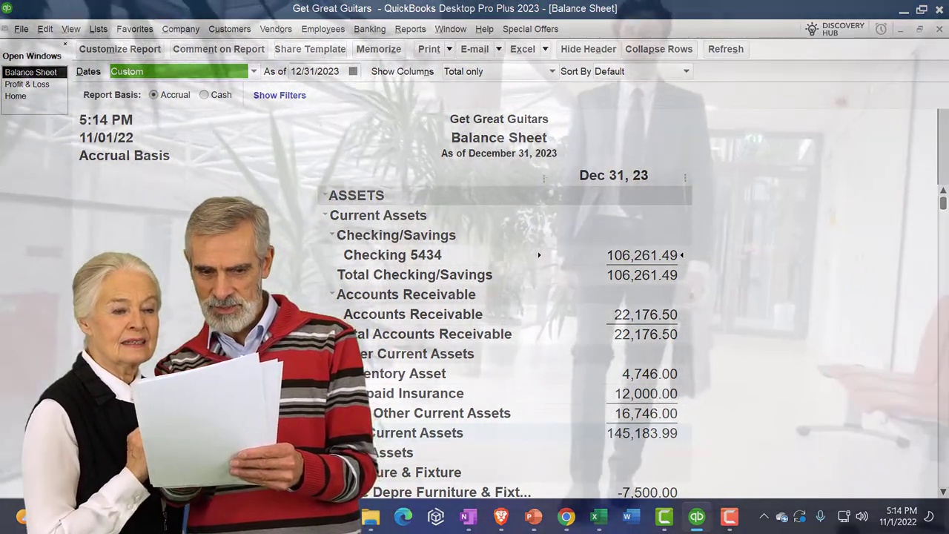
Scroll through the Balance Sheet figures, then switch back to the Home page.
scroll(504, 341, "down", 3)
scroll(519, 400, "down", 2)
left_click(525, 403)
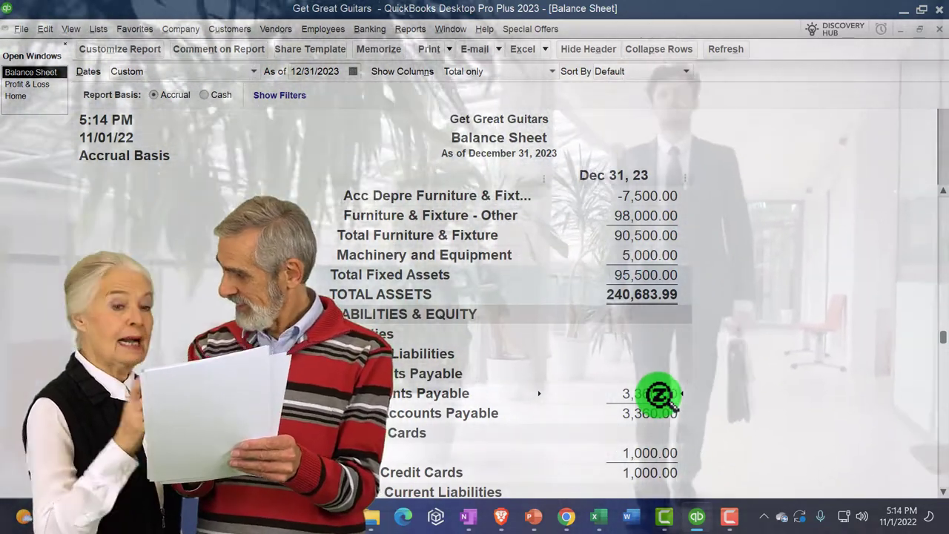
scroll(658, 395, "down", 1)
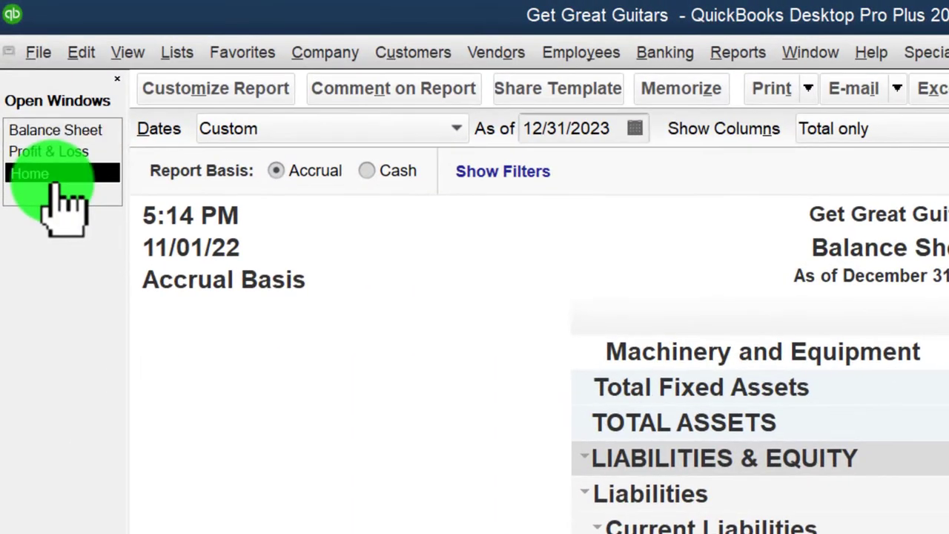
left_click(52, 175)
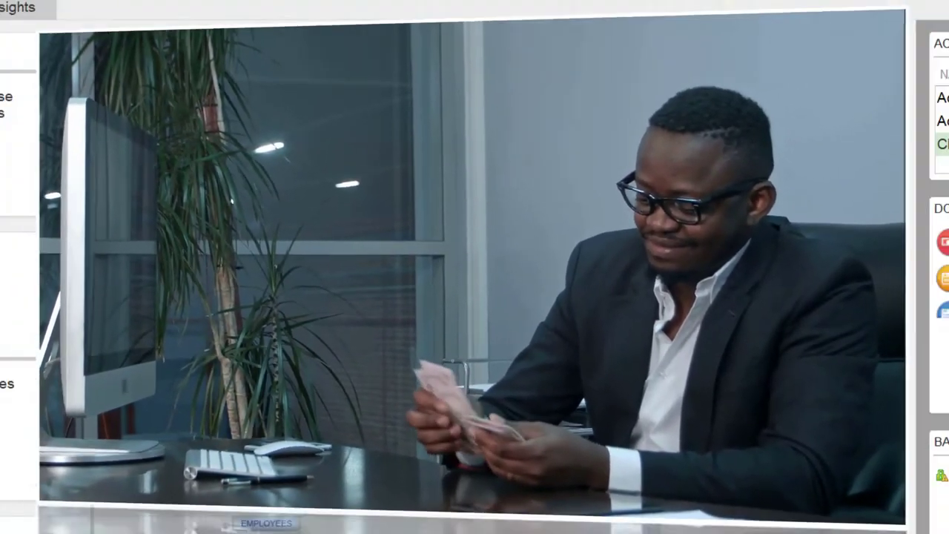
left_click(113, 199)
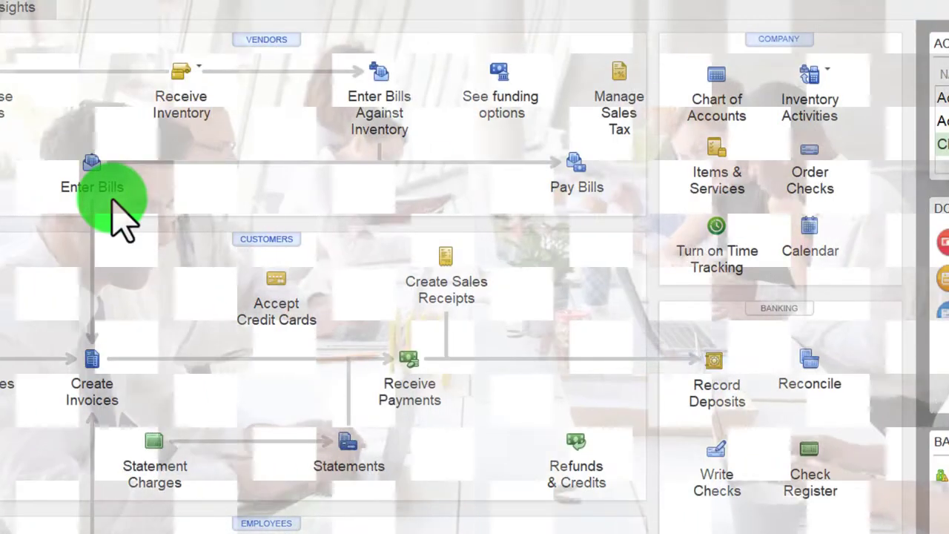
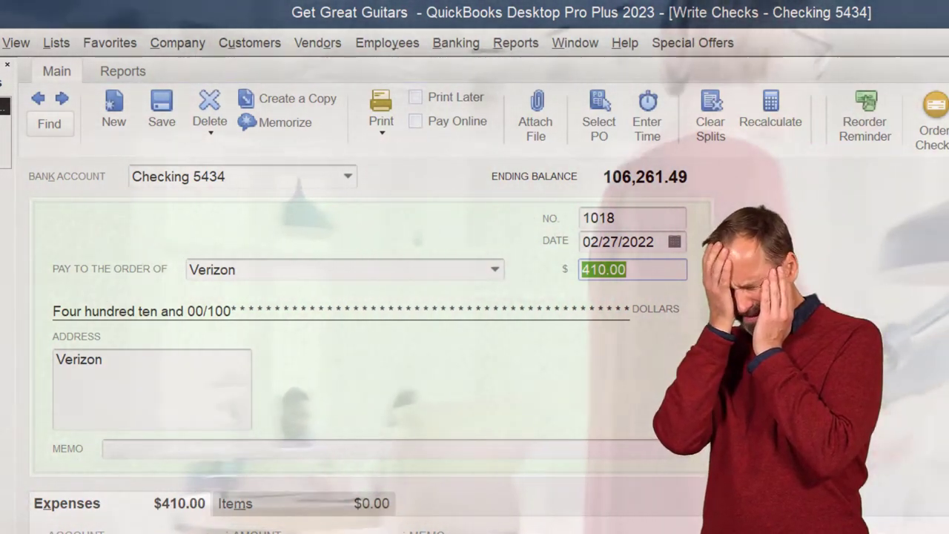
Review the General preferences and close them without changes.
left_click(67, 43)
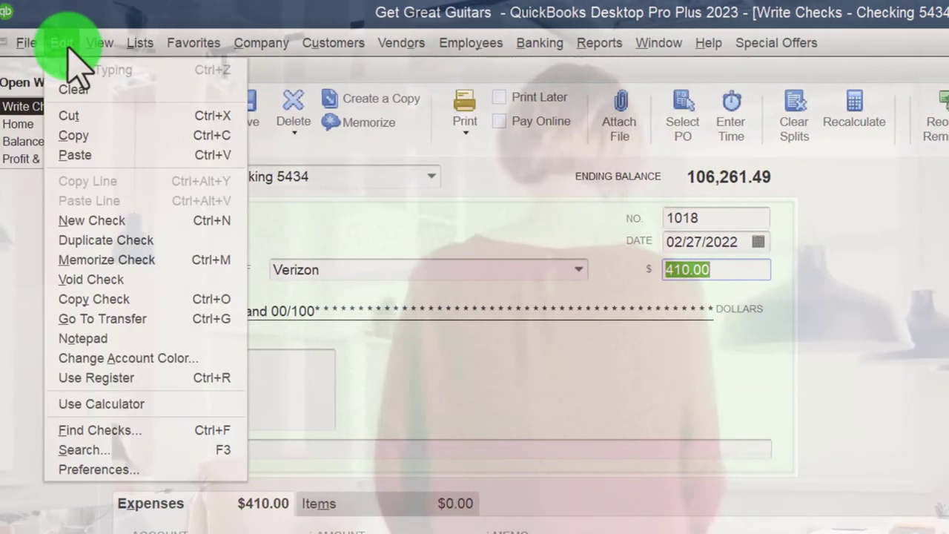
left_click(96, 469)
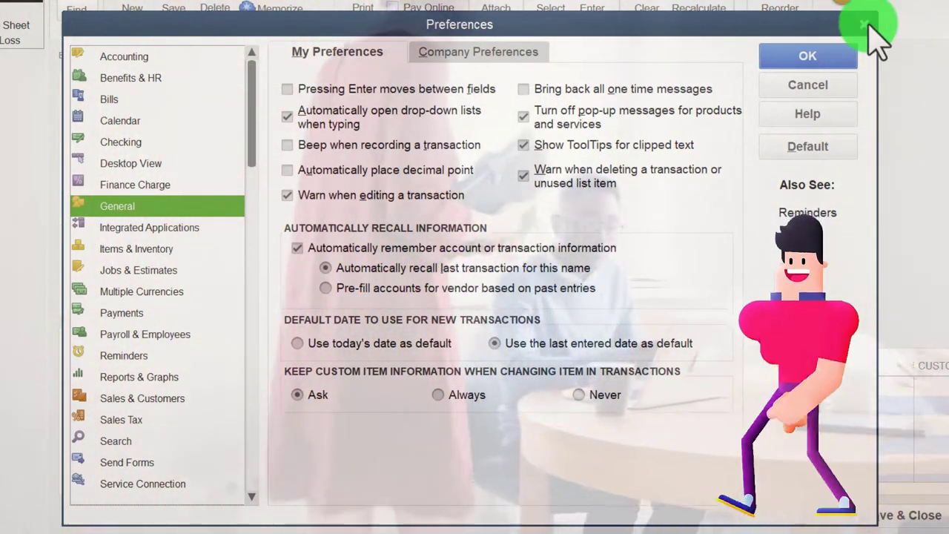
left_click(866, 27)
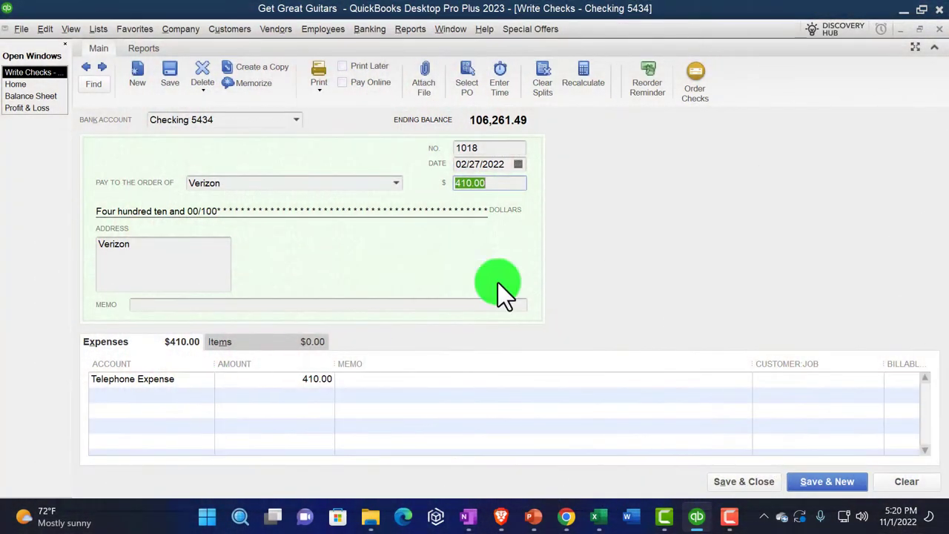
Discard the unsaved Verizon check and start a new bill with Verizon as vendor.
left_click(938, 31)
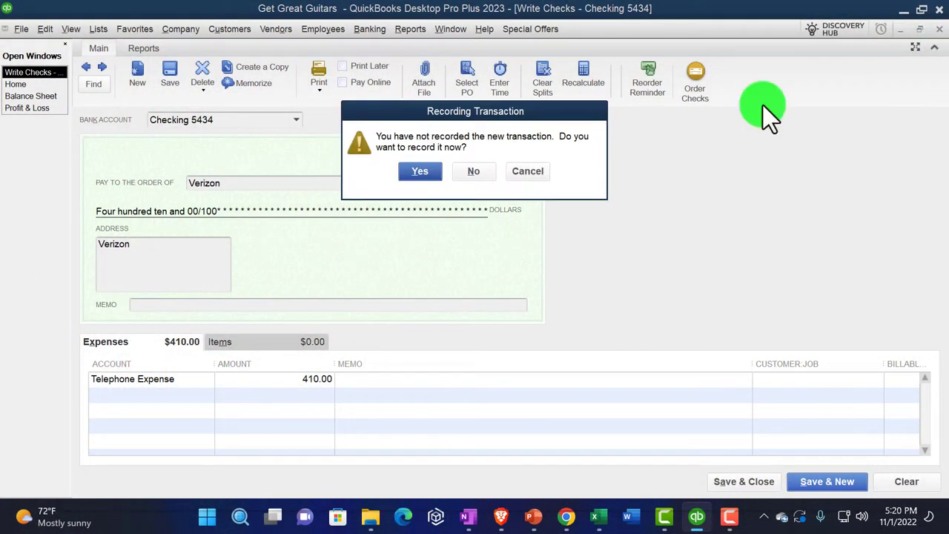
left_click(477, 170)
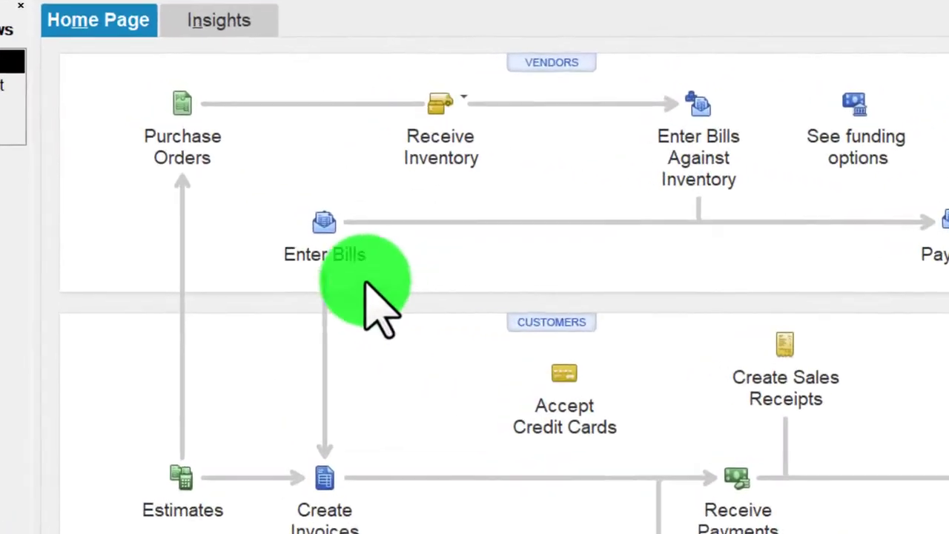
left_click(345, 239)
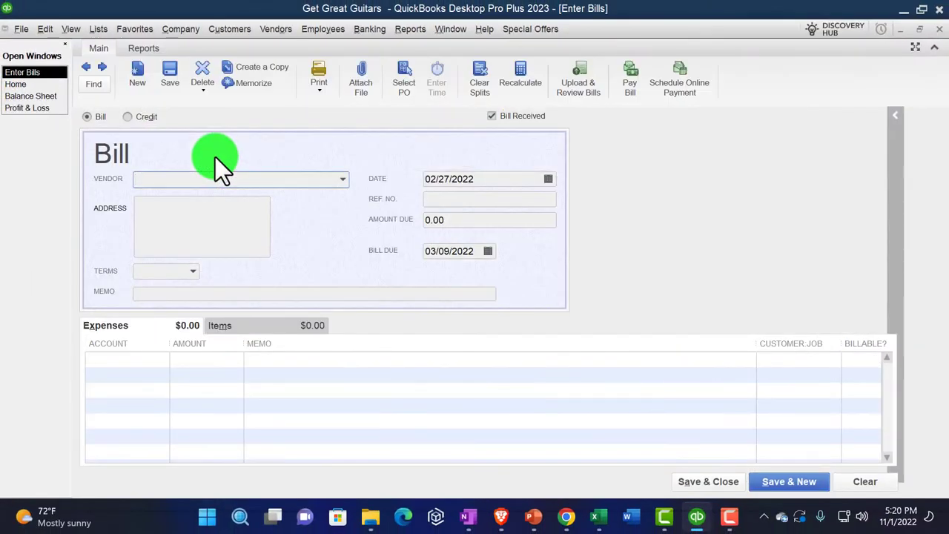
type("Verizon")
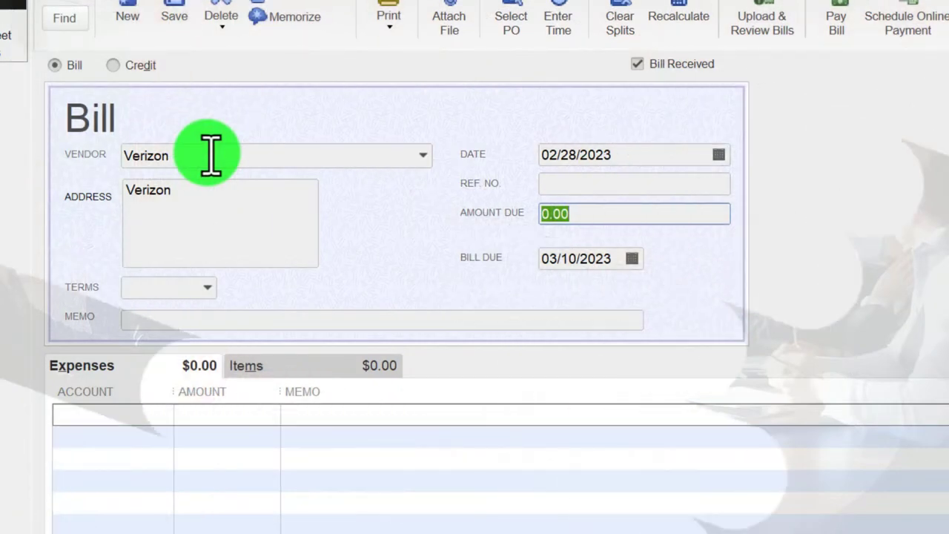
Enter 360.00 as the bill's amount due and pick Net 30 terms.
type("360")
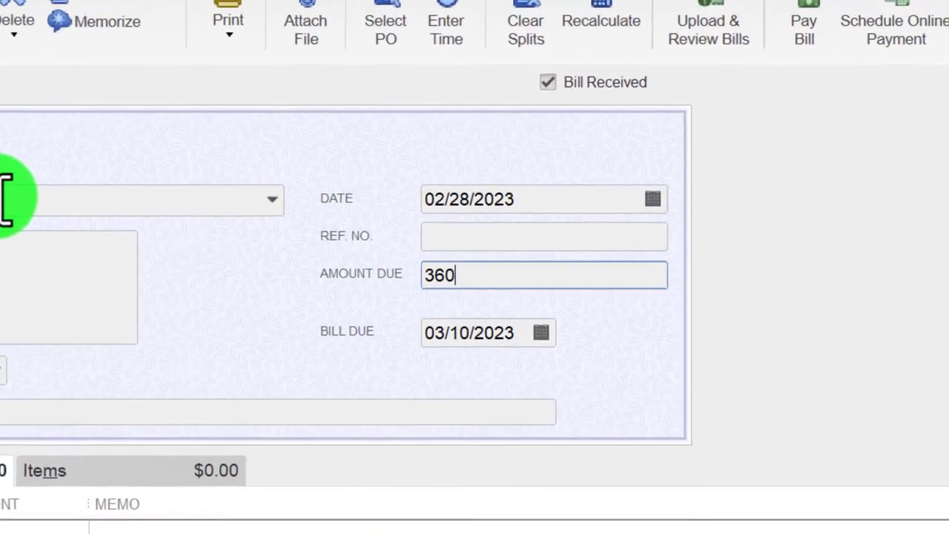
key("Tab")
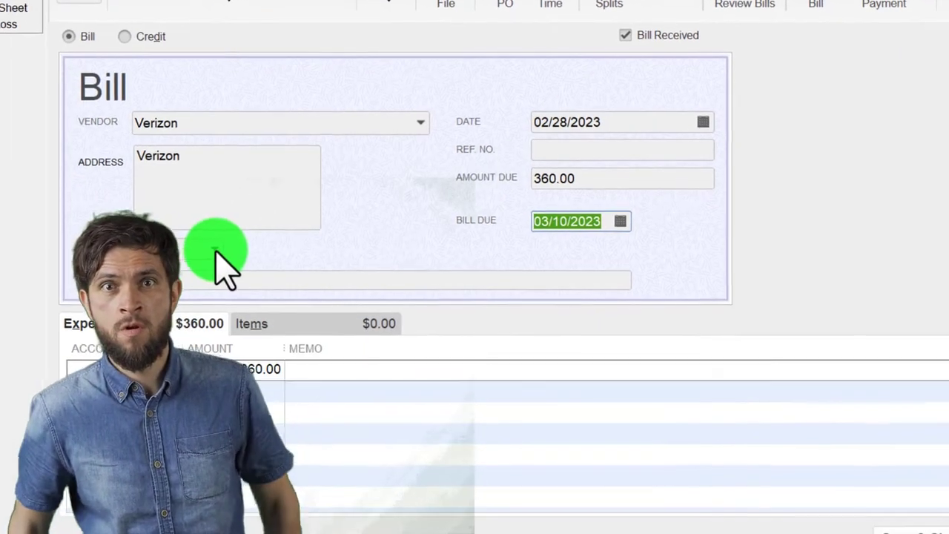
left_click(215, 250)
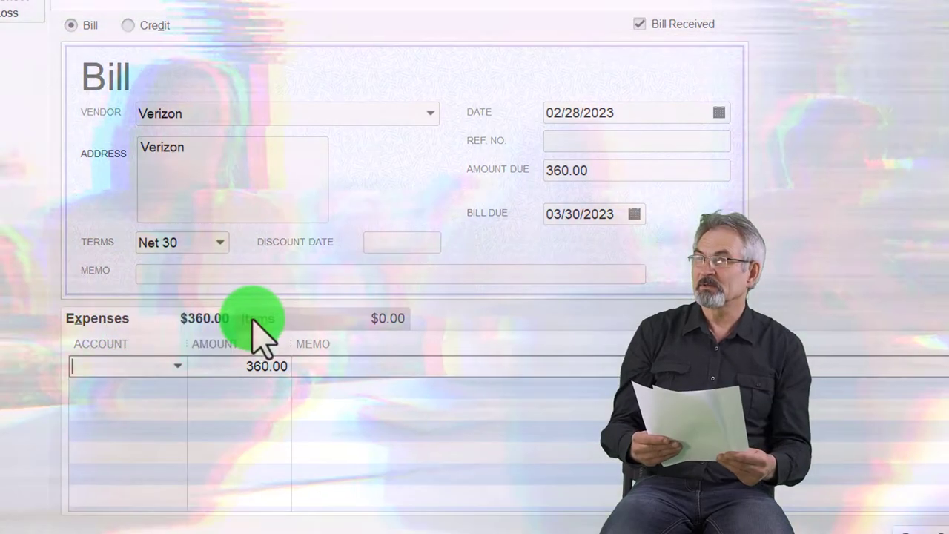
Charge the 360.00 expense line to Telephone Expense and widen the Account column.
left_click(244, 317)
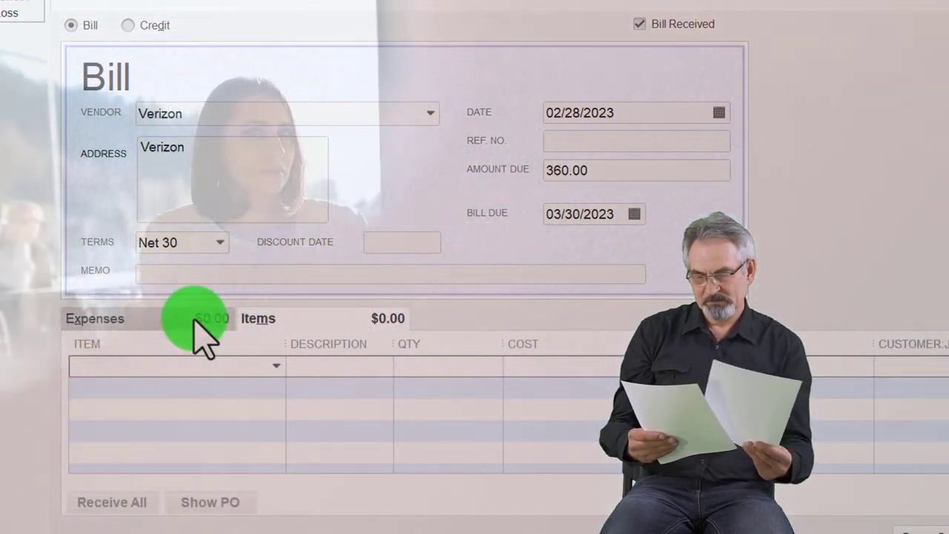
left_click(191, 320)
left_click(102, 364)
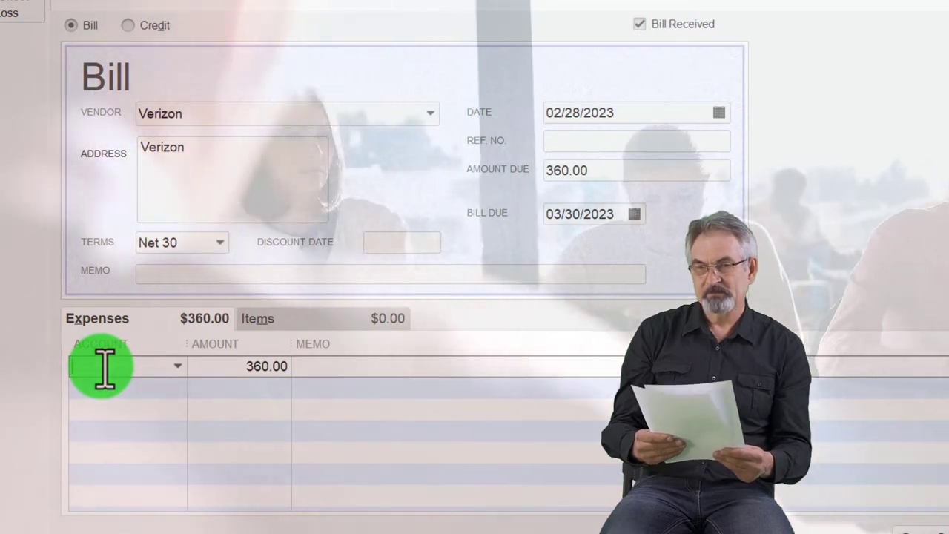
type("Telephone Expense")
key("Tab")
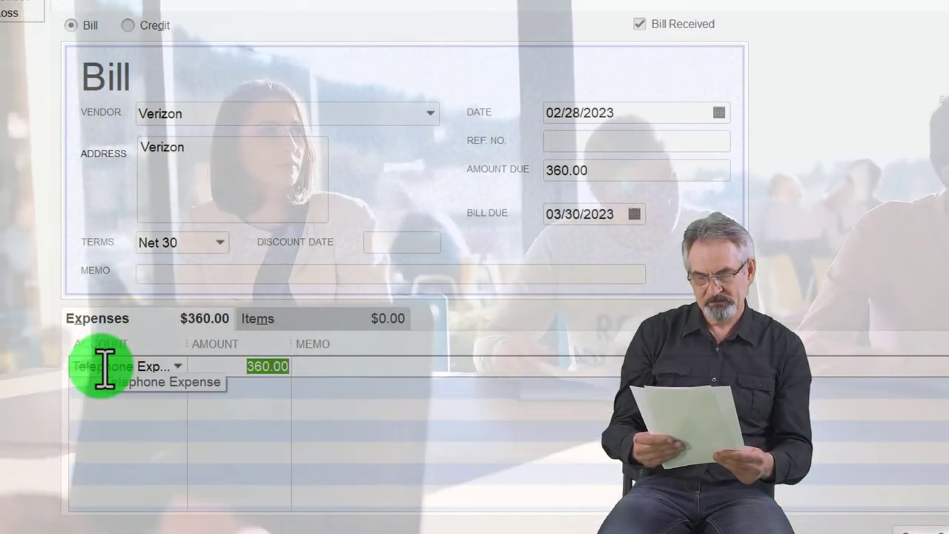
left_click_drag(185, 344, 227, 343)
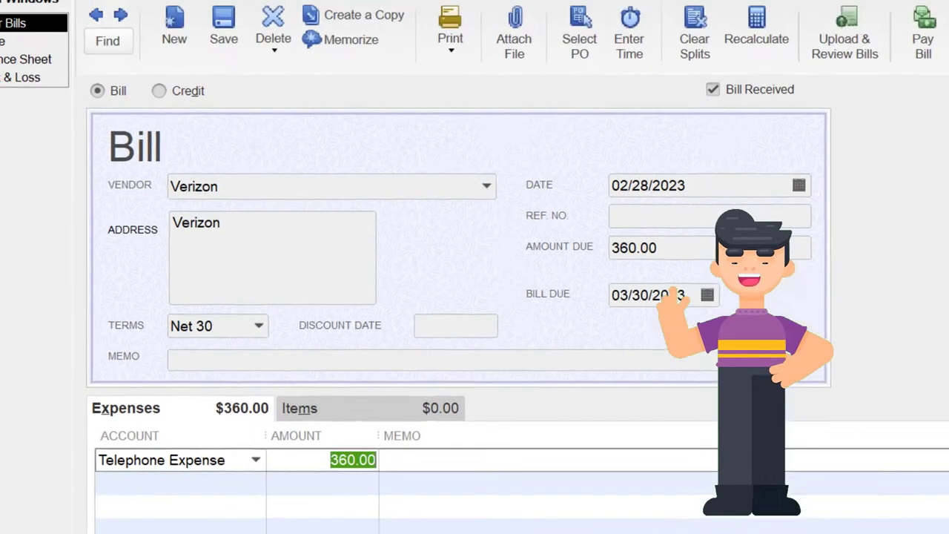
left_click(178, 70)
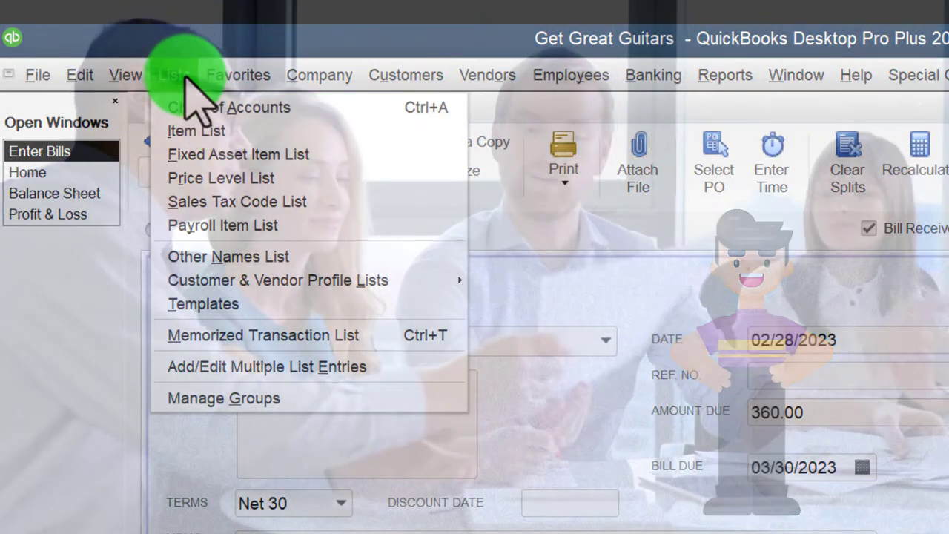
Save the Verizon bill, keeping Net 30 as Verizon's permanent terms.
left_click(185, 76)
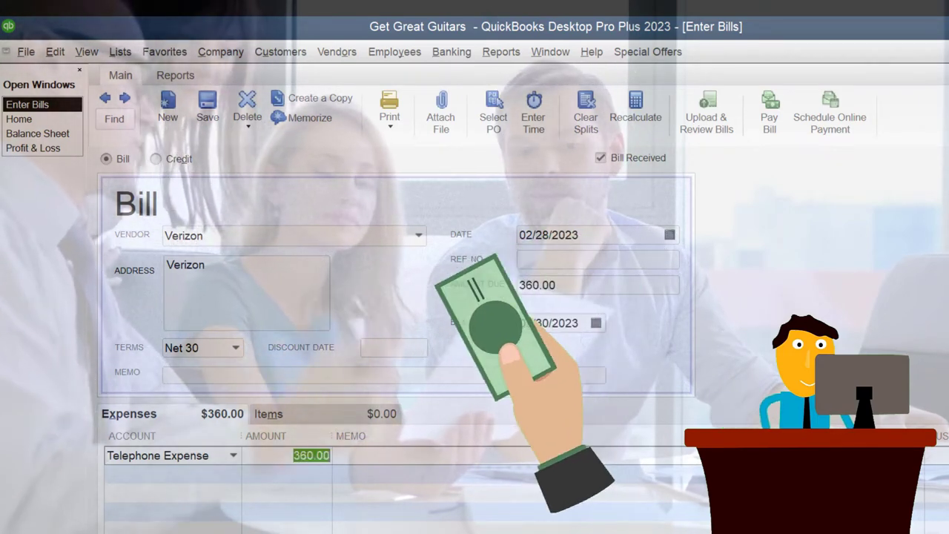
key("ctrl+s")
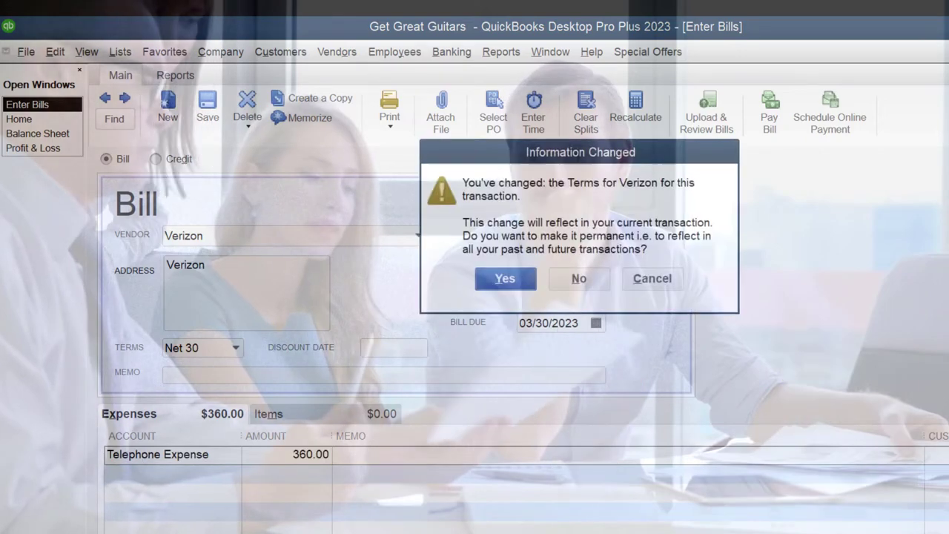
left_click(519, 289)
key("Escape")
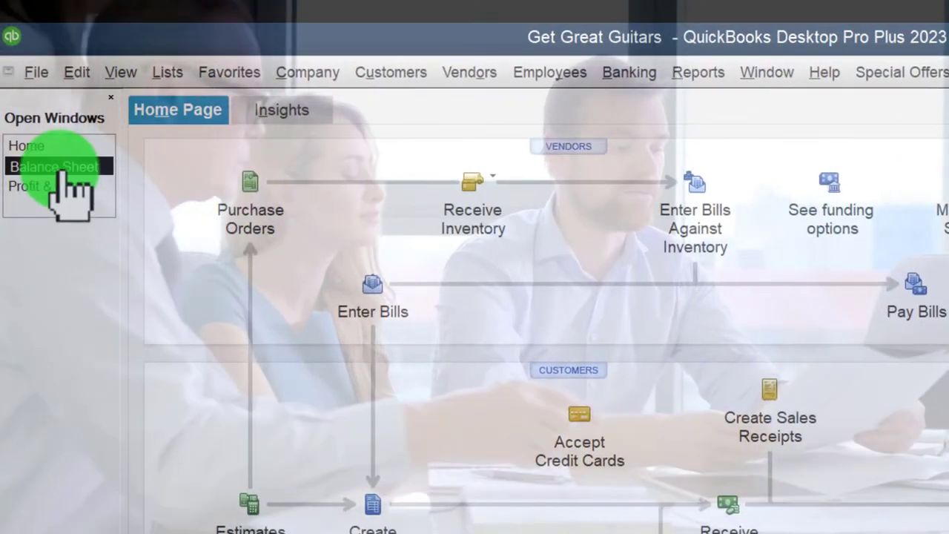
On the Balance Sheet, trace Accounts Payable to the 02/28/2023 Verizon bill, then close it.
left_click(63, 169)
scroll(371, 320, "up", 5)
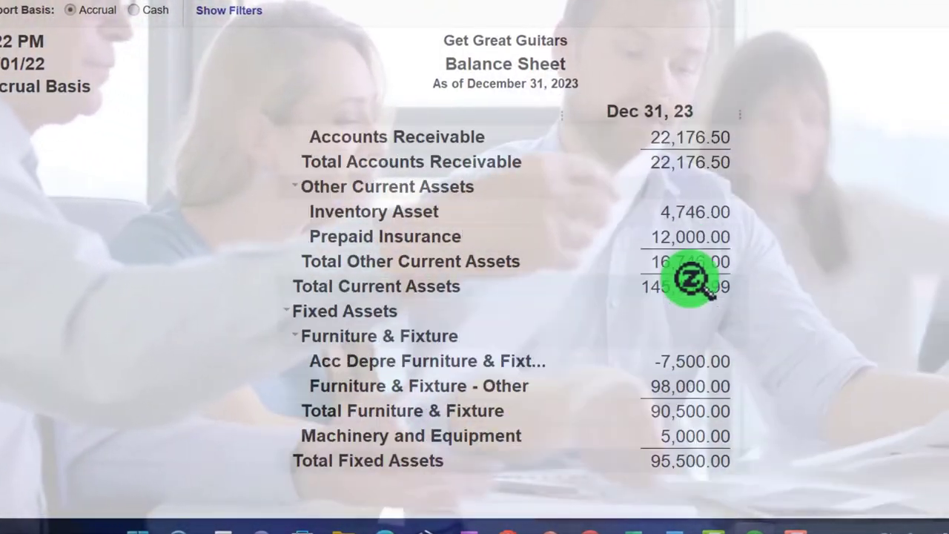
scroll(690, 281, "down", 4)
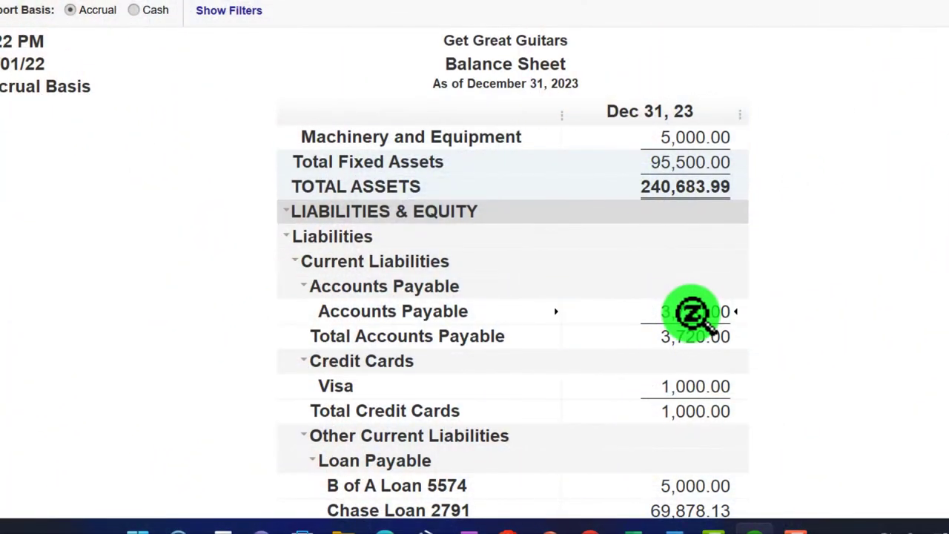
double_click(693, 311)
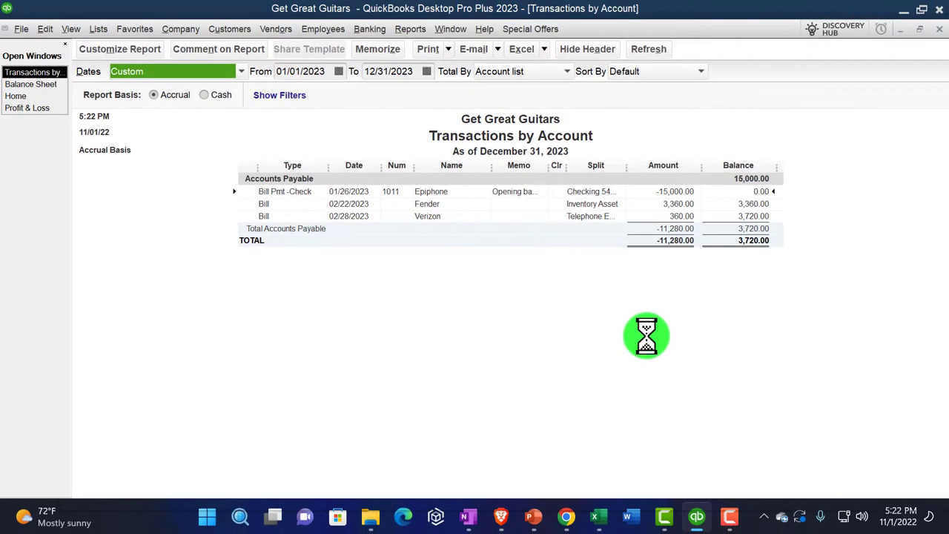
double_click(679, 216)
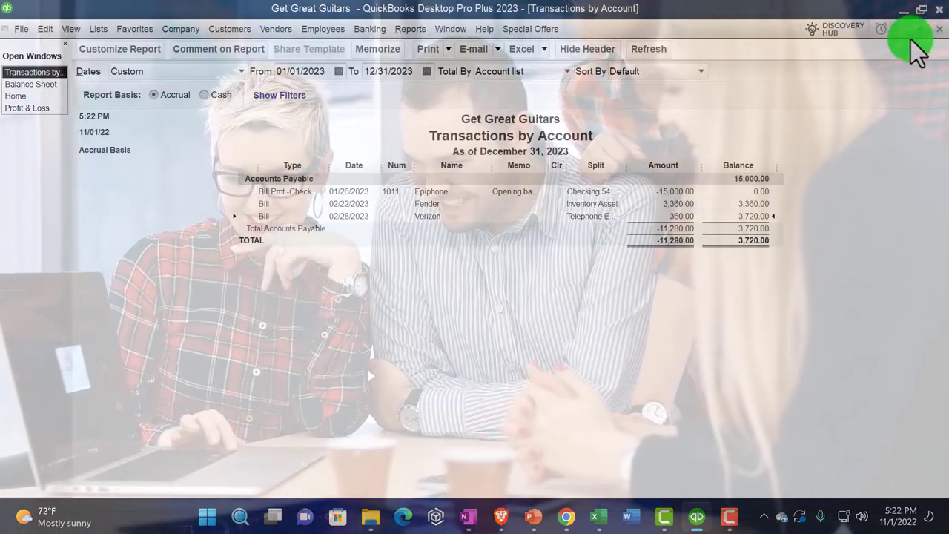
left_click(937, 31)
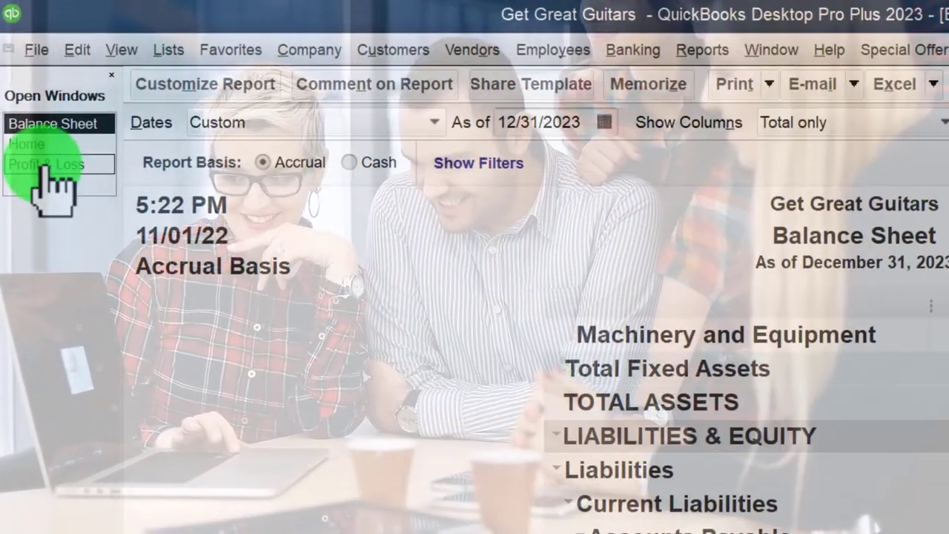
Show the Profit & Loss report for 02/01/2023 through 02/28/2023.
left_click(45, 165)
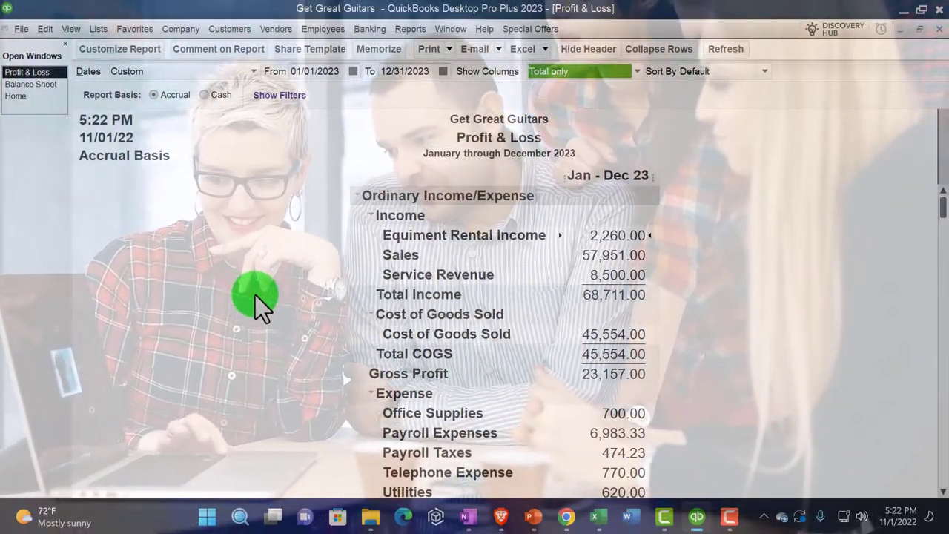
scroll(255, 295, "down", 2)
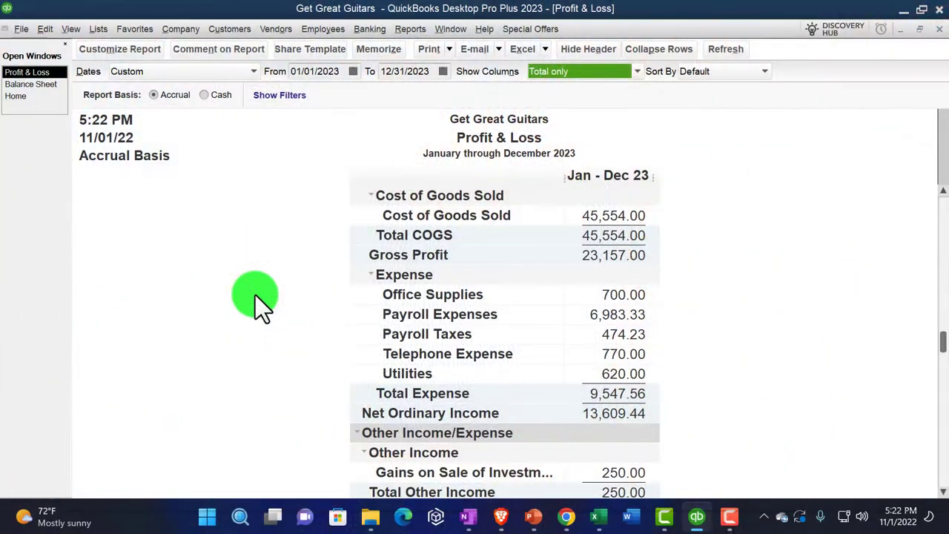
scroll(299, 149, "up", 2)
left_click(319, 72)
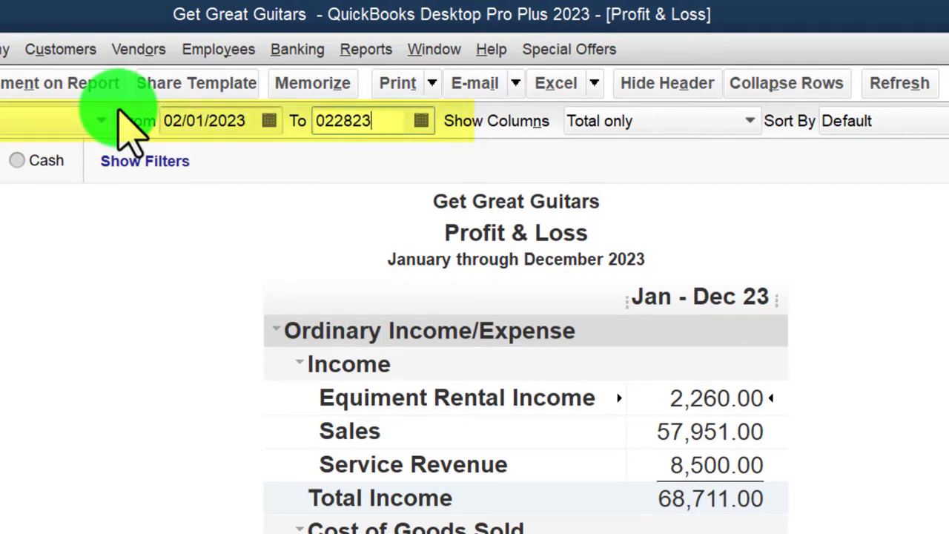
scroll(211, 459, "down", 3)
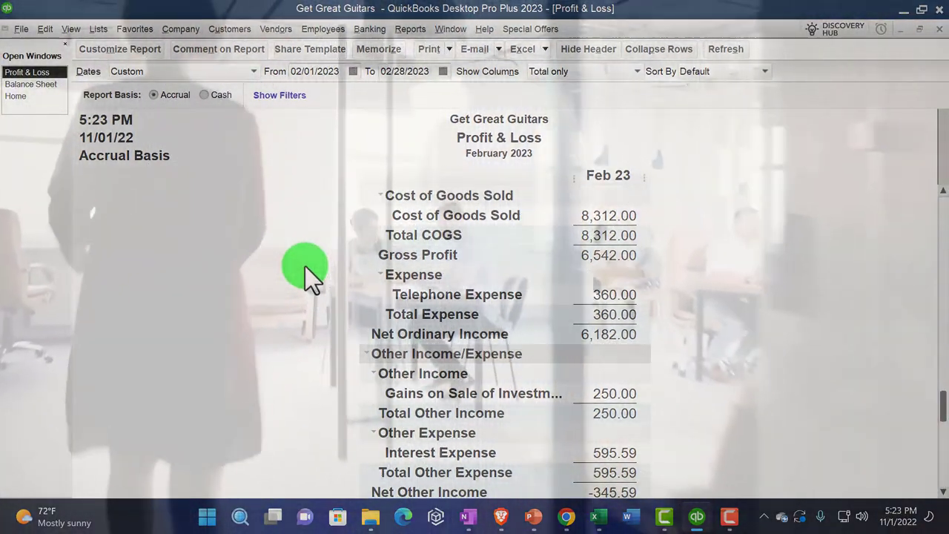
scroll(273, 377, "down", 1)
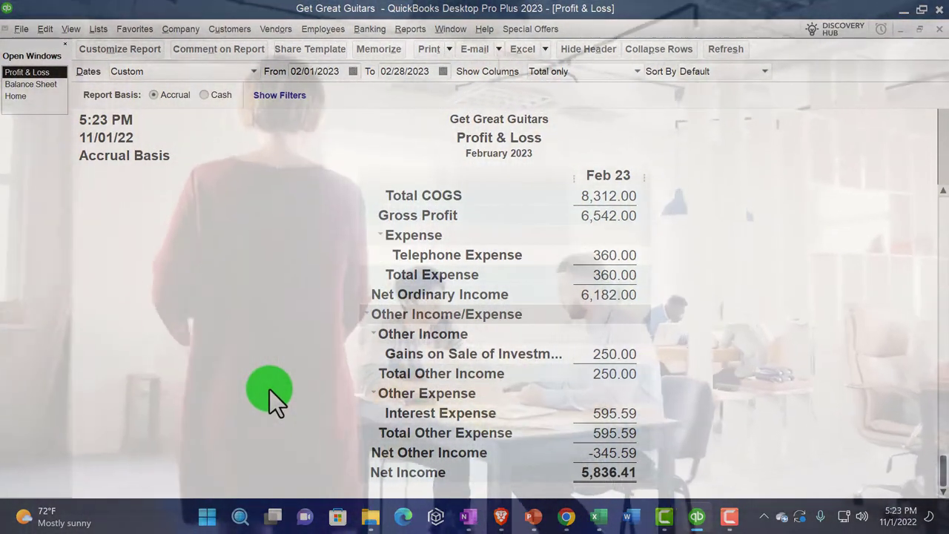
scroll(269, 389, "up", 1)
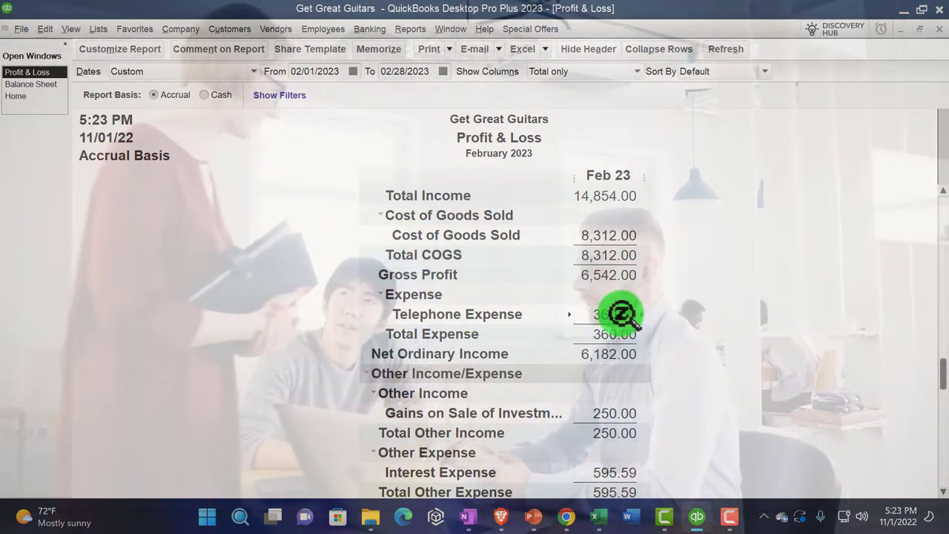
Check the Telephone Expense transaction detail, then return to the December 31, 2023 Balance Sheet.
double_click(620, 314)
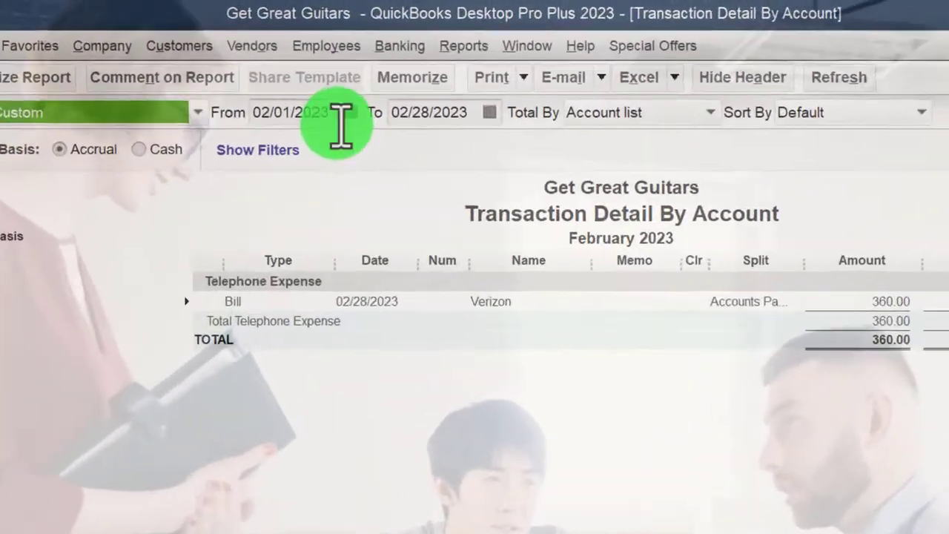
left_click(341, 119)
key("BackSpace")
type("2/01/2023")
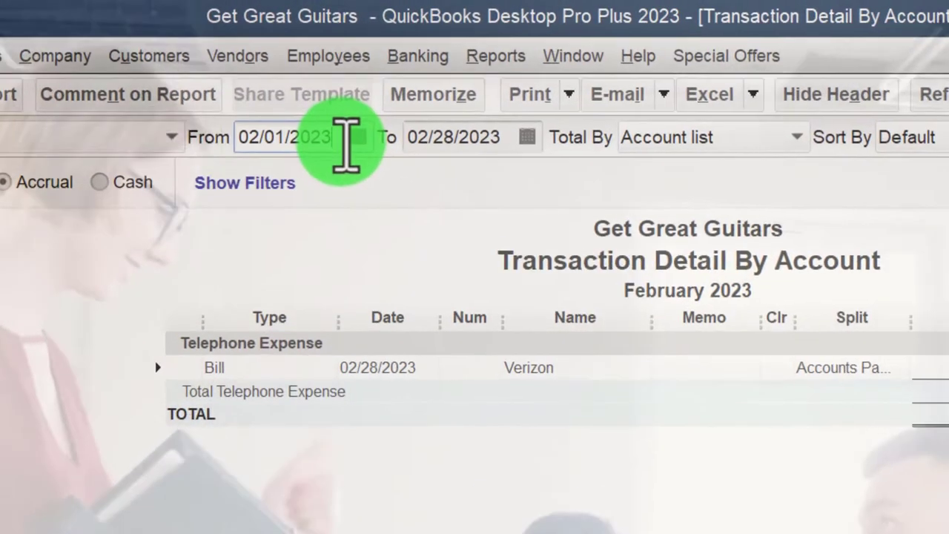
key("Tab")
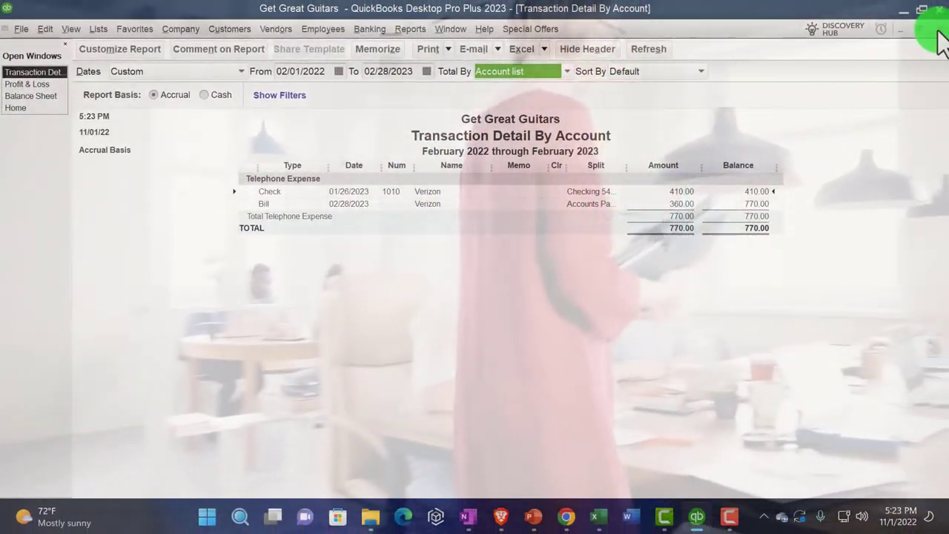
left_click(937, 30)
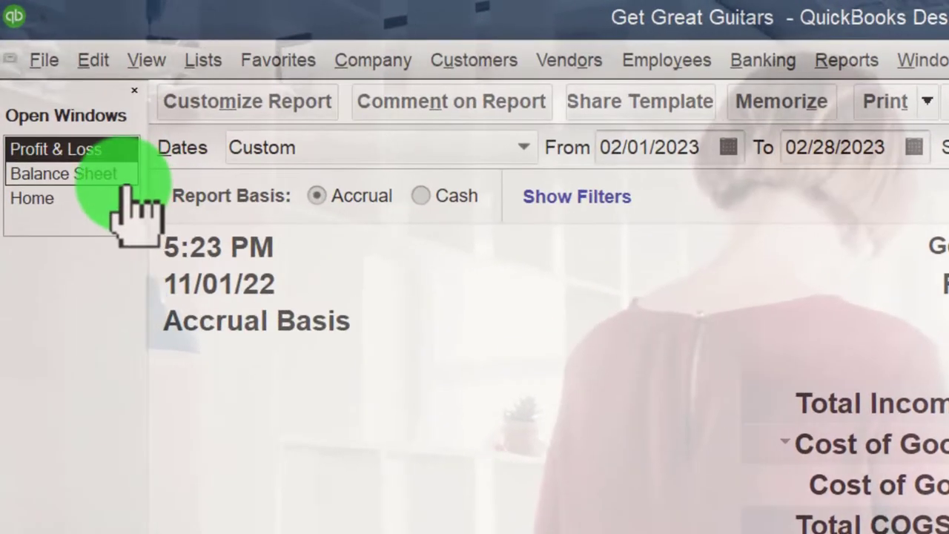
left_click(123, 178)
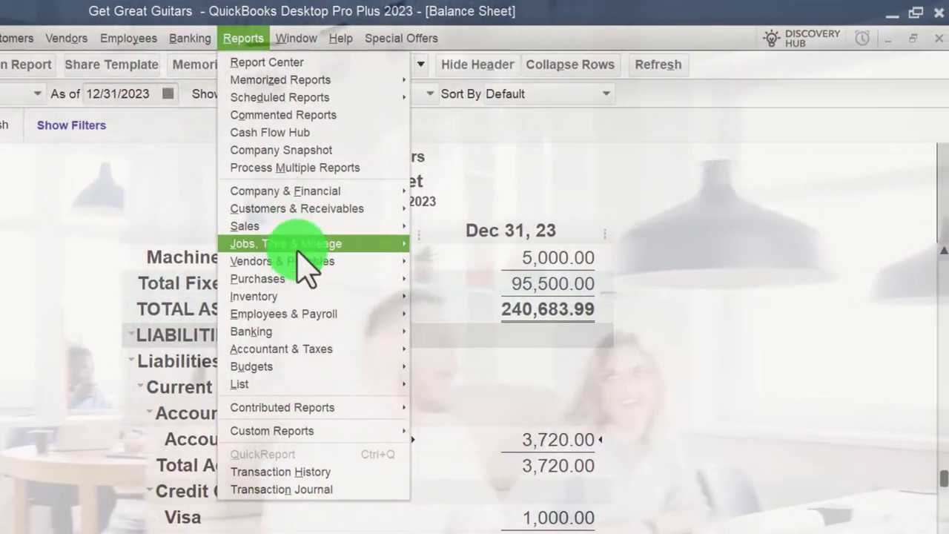
Run Vendor Balance Detail (Fender 3,360.00, Verizon 360.00, total 3,720.00), then return to the Balance Sheet.
mouse_move(422, 261)
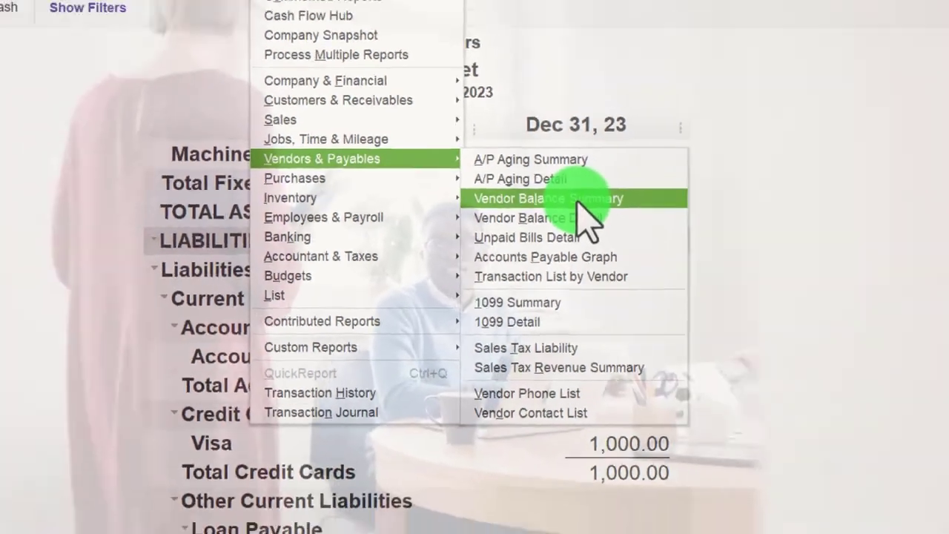
left_click(621, 218)
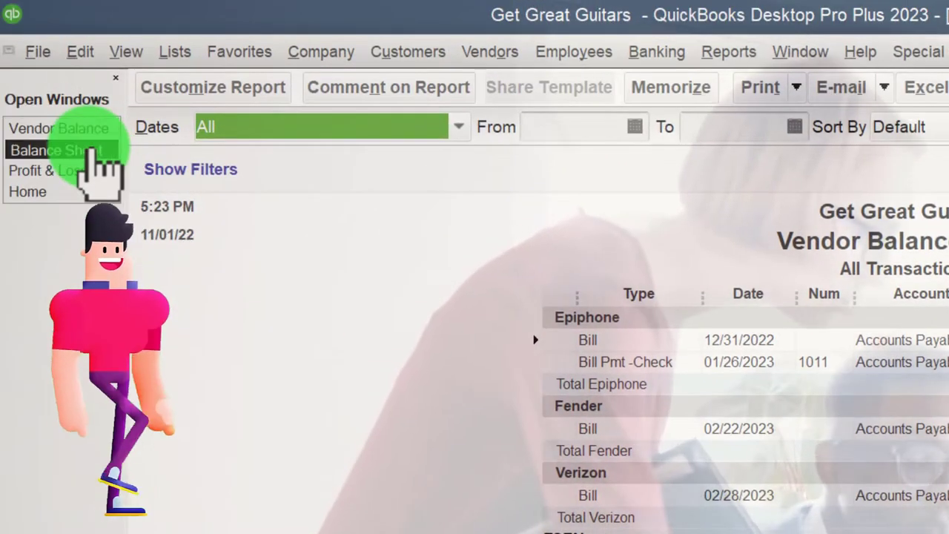
left_click(37, 137)
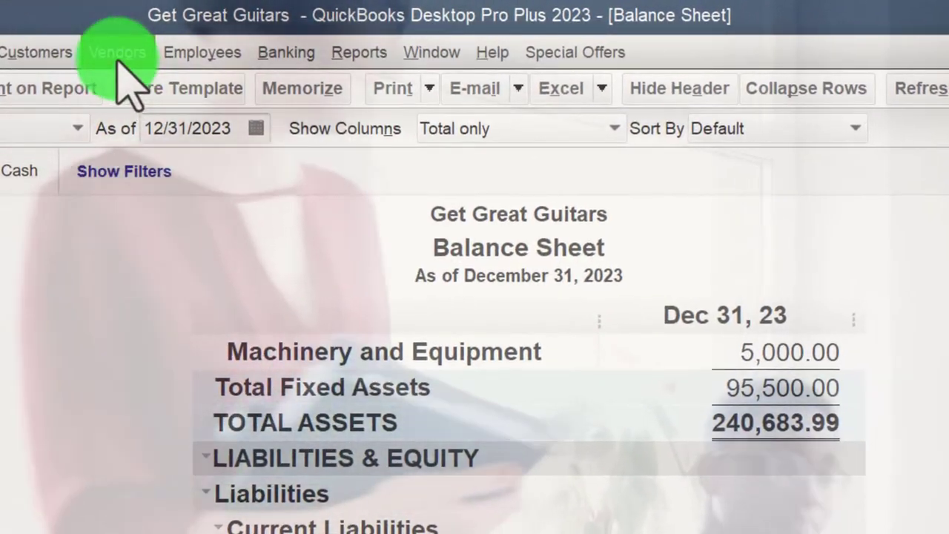
left_click(253, 32)
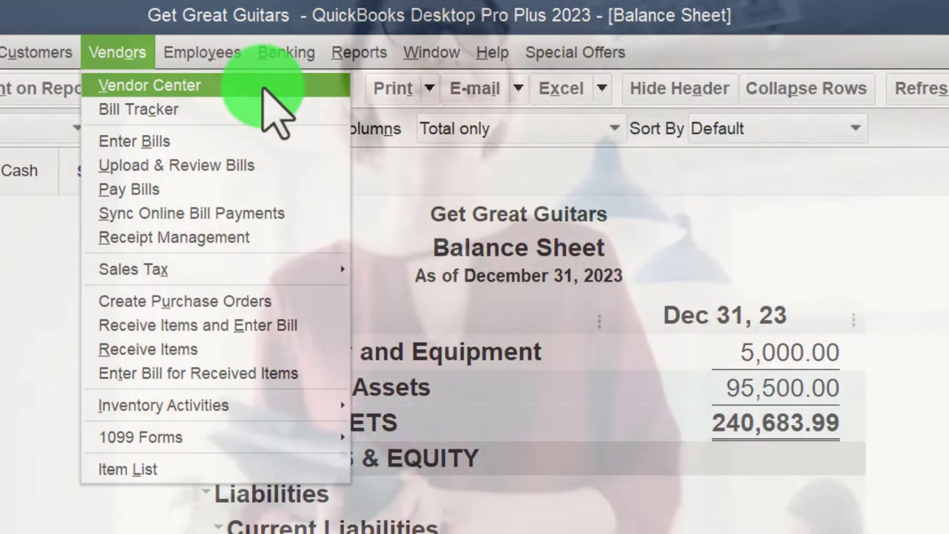
In the Vendor Center, show only vendors with open balances and select Verizon.
left_click(267, 86)
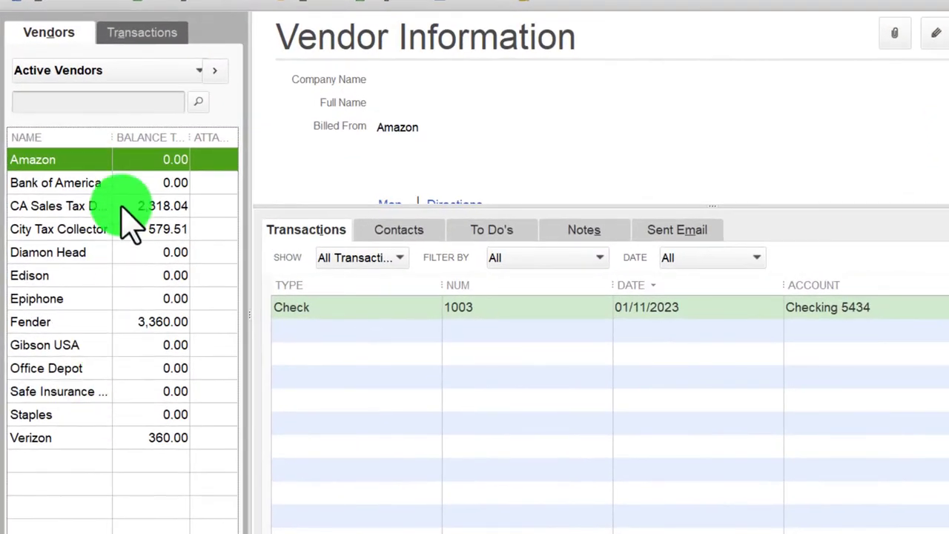
left_click(174, 74)
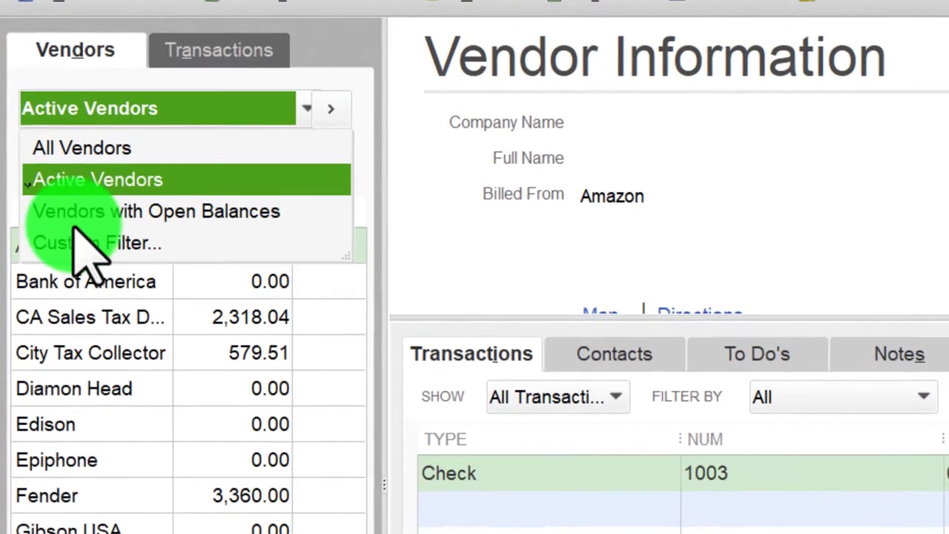
left_click(152, 213)
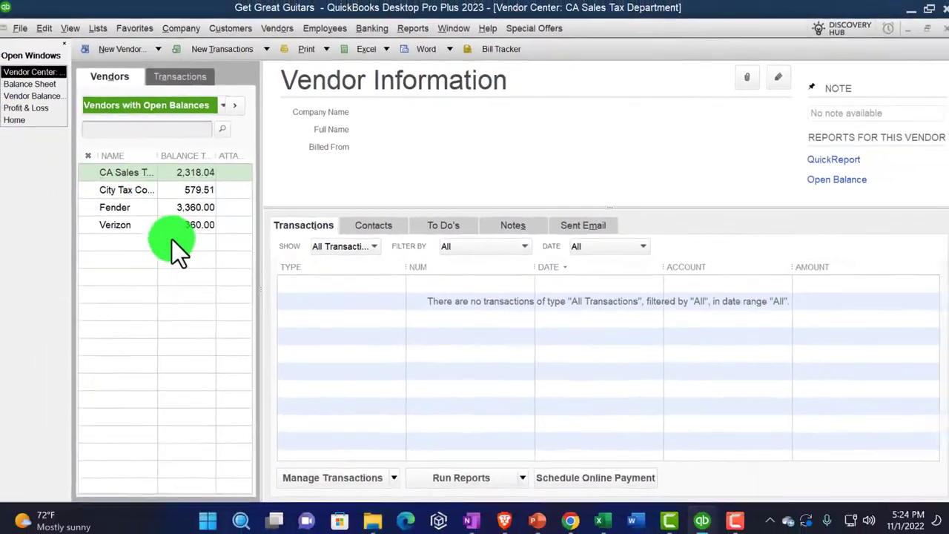
left_click(132, 224)
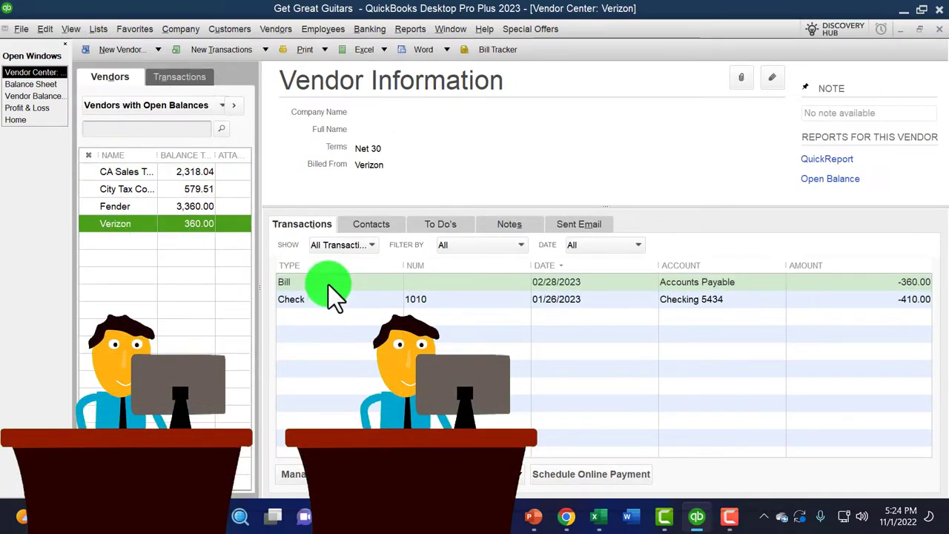
List all open bills: Fender 3,360.00 and Verizon 360.00.
left_click(226, 129)
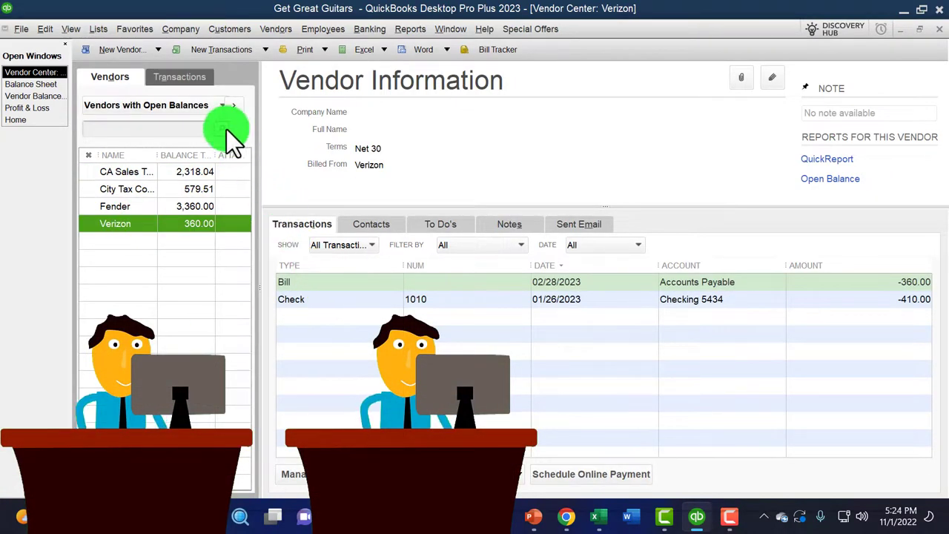
left_click(186, 78)
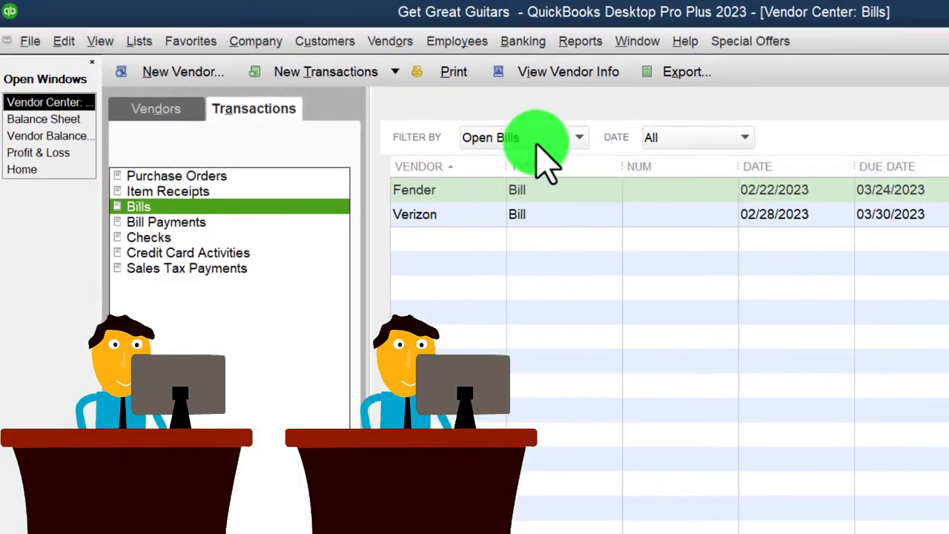
left_click(387, 99)
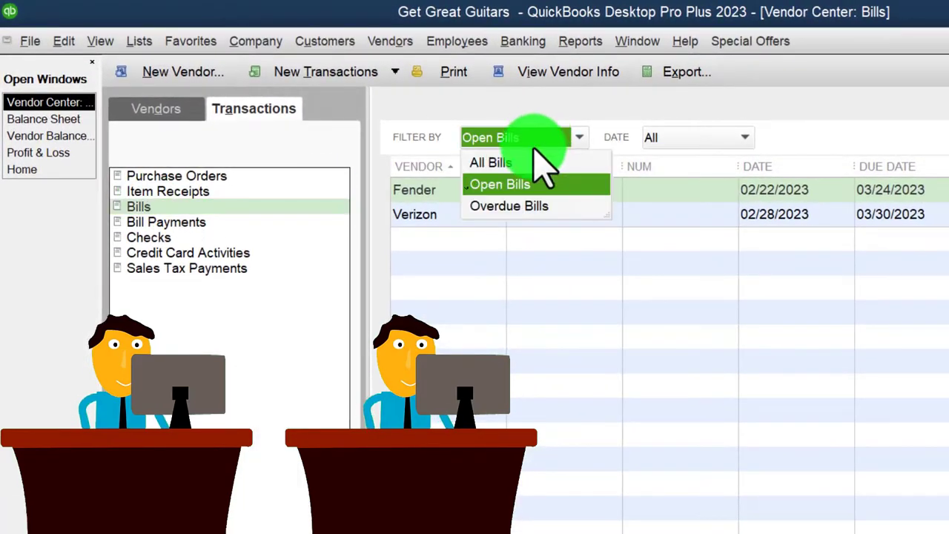
left_click(516, 184)
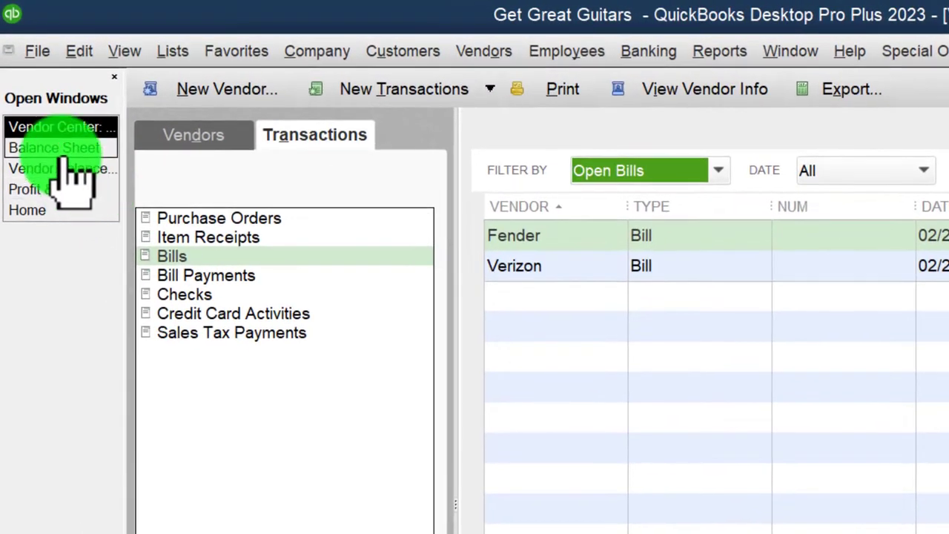
Enter and save a 180.00 Specrum bill dated 02/28/2023 for Computer and Internet Expenses.
left_click(57, 212)
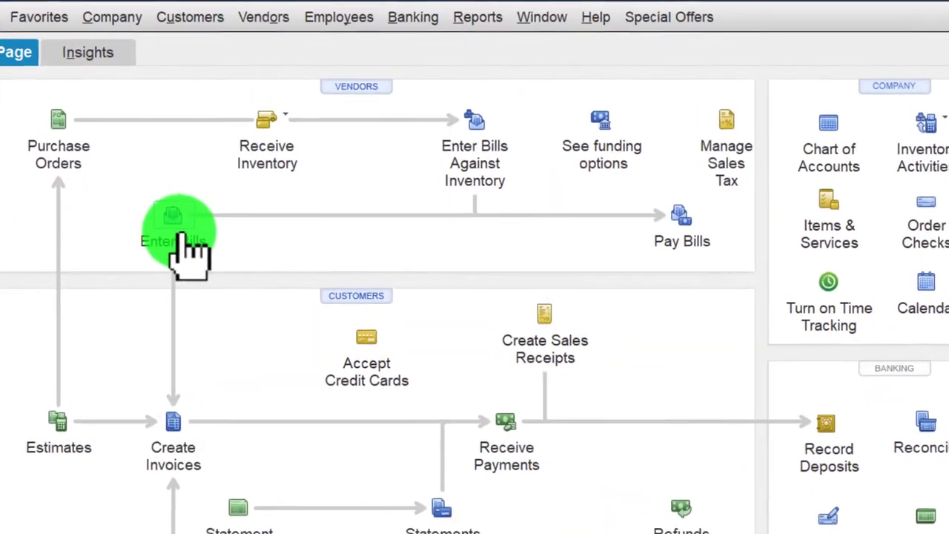
left_click(221, 159)
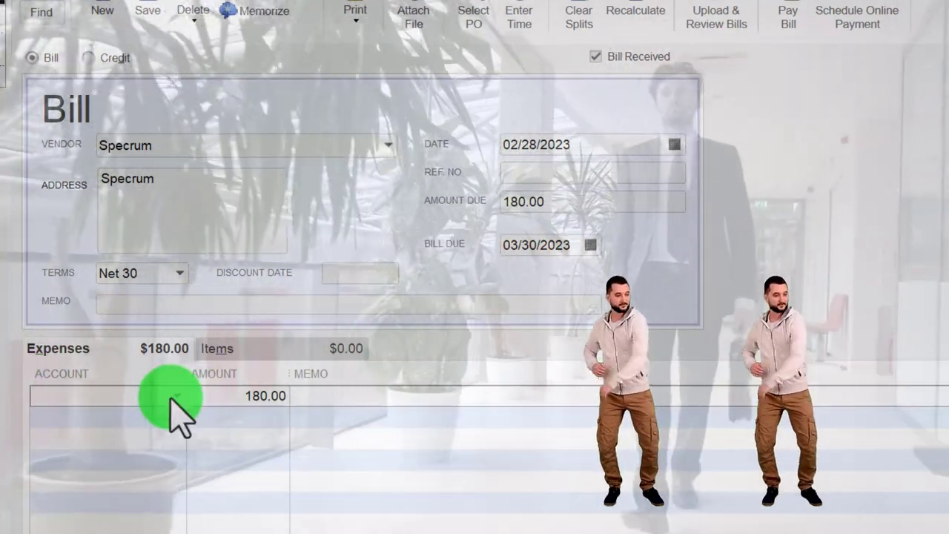
left_click(175, 396)
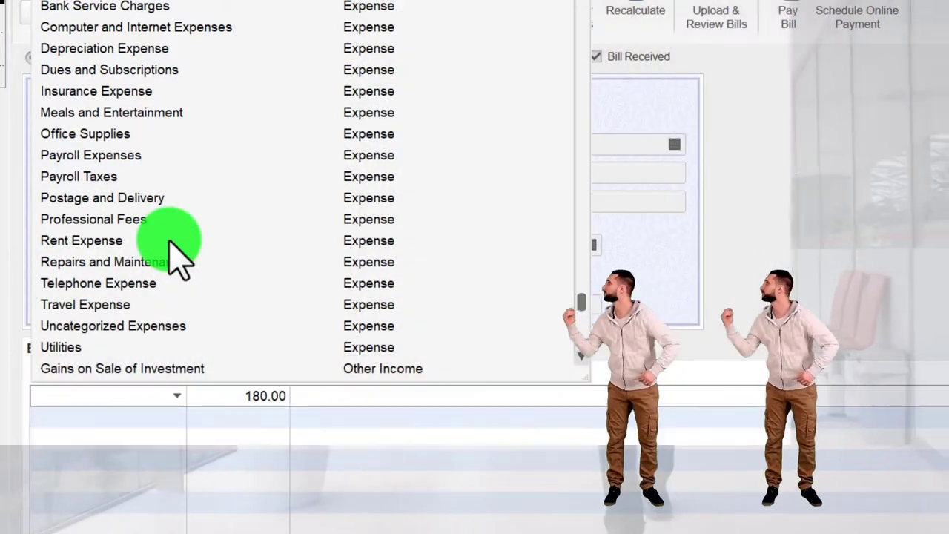
scroll(180, 259, "up", 1)
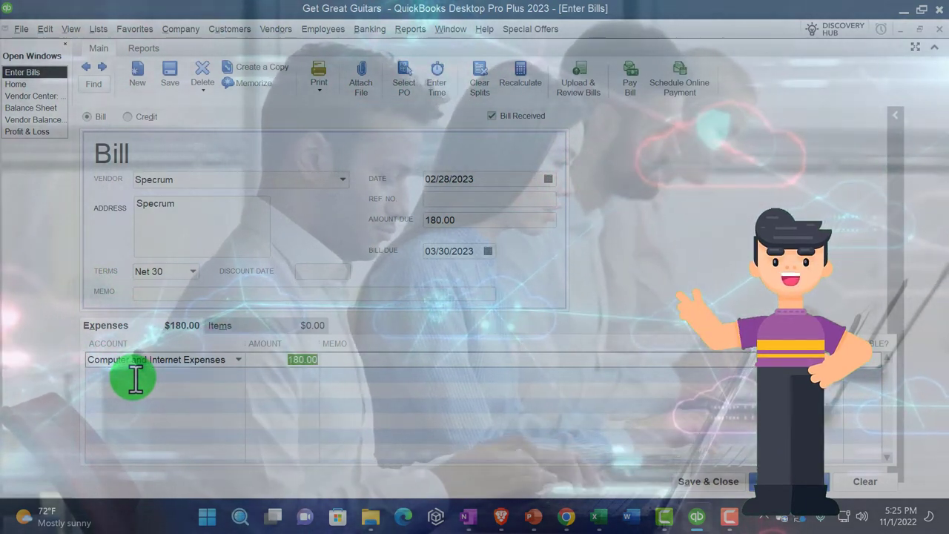
key("Tab")
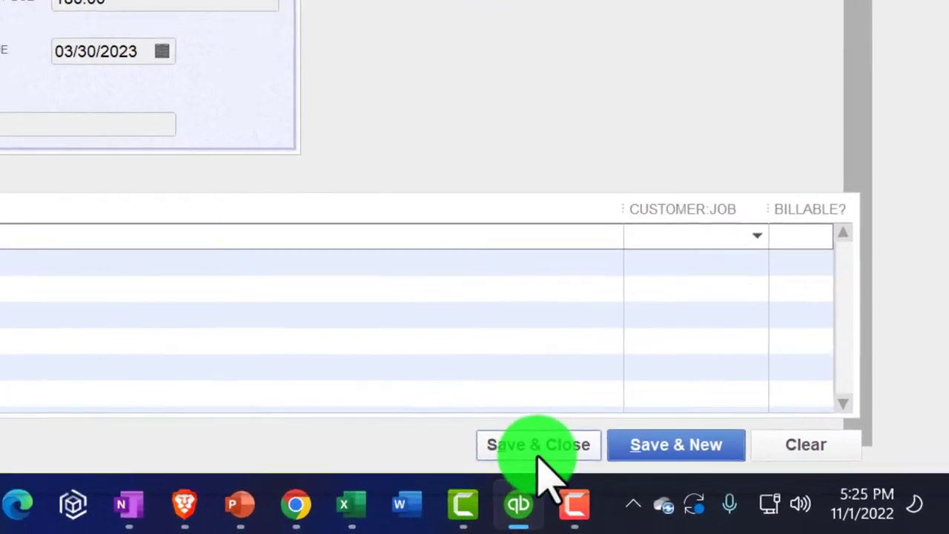
left_click(708, 481)
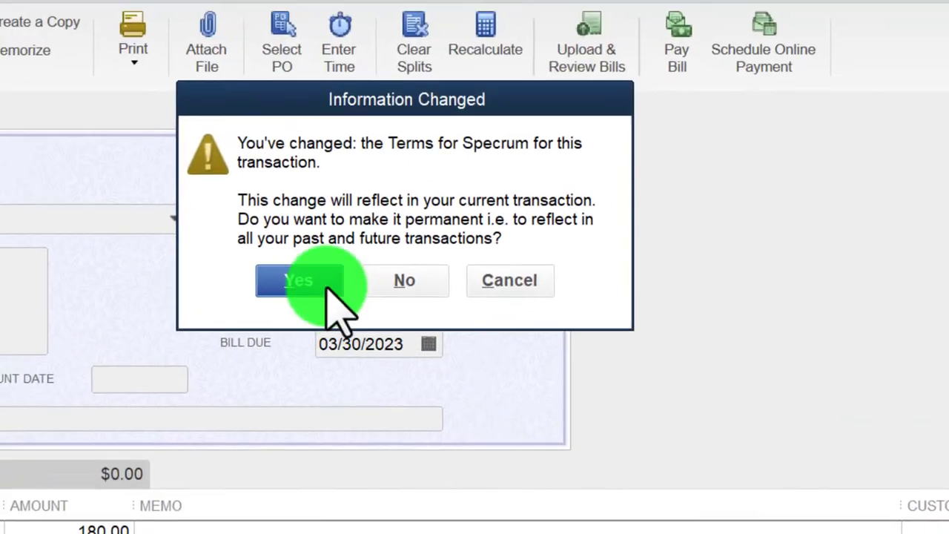
left_click(326, 283)
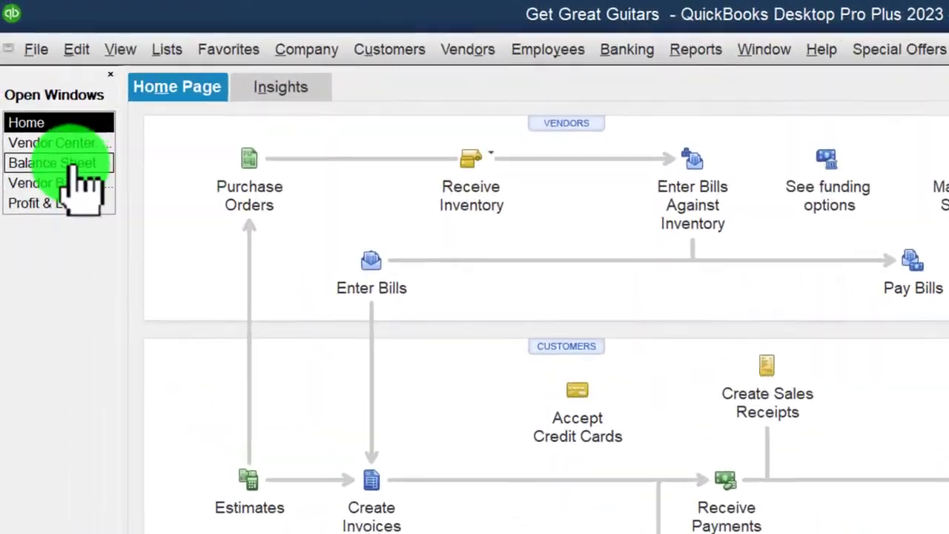
Close the payables report and drill into February Profit & Loss's 180.00 Computer and Internet Expenses.
left_click(74, 164)
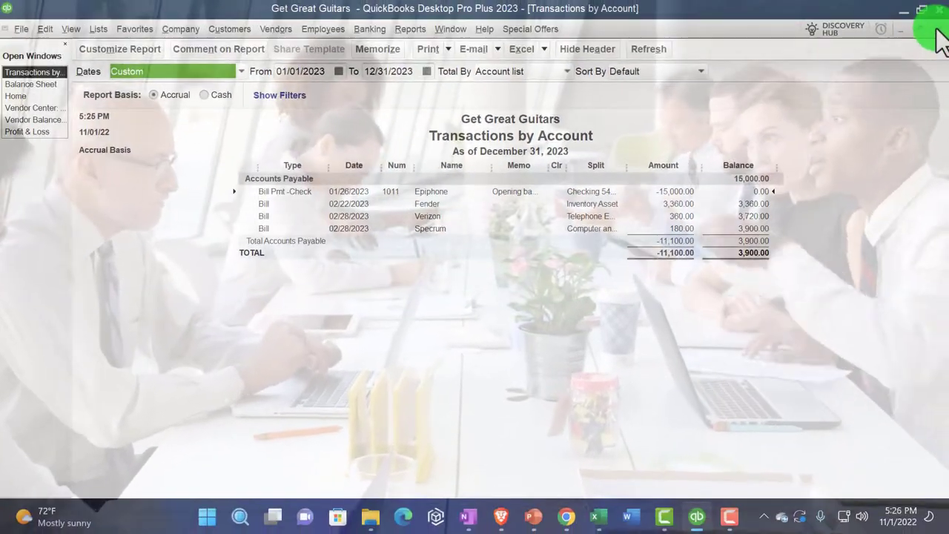
left_click(942, 29)
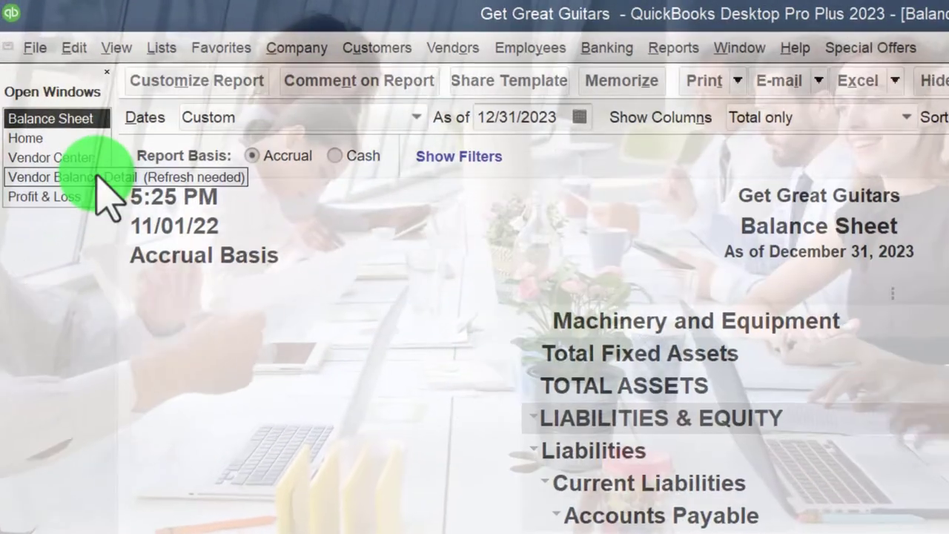
left_click(37, 120)
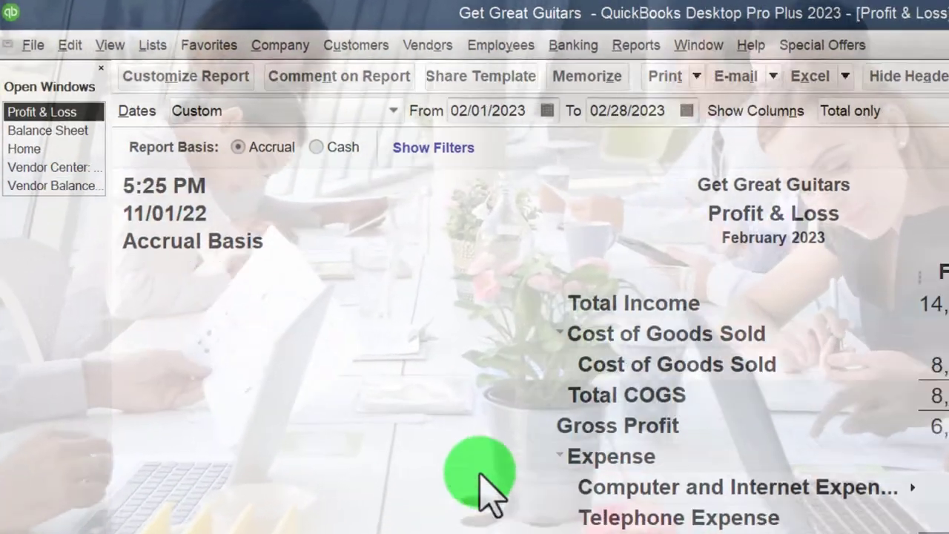
scroll(333, 332, "down", 1)
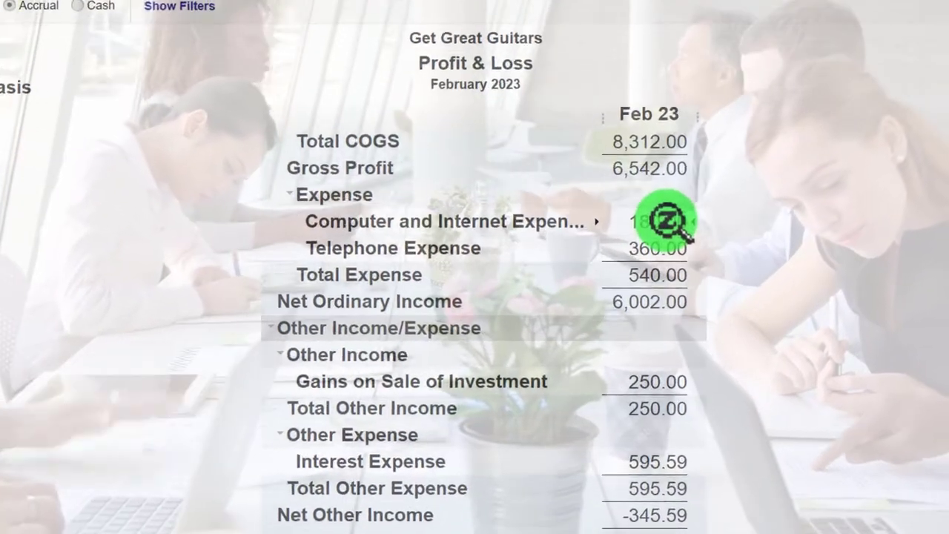
double_click(626, 255)
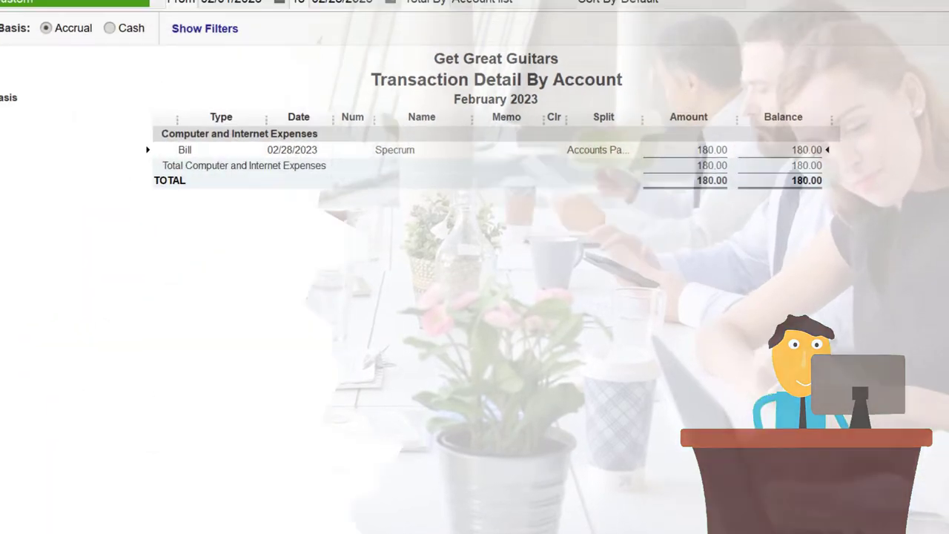
left_click(938, 31)
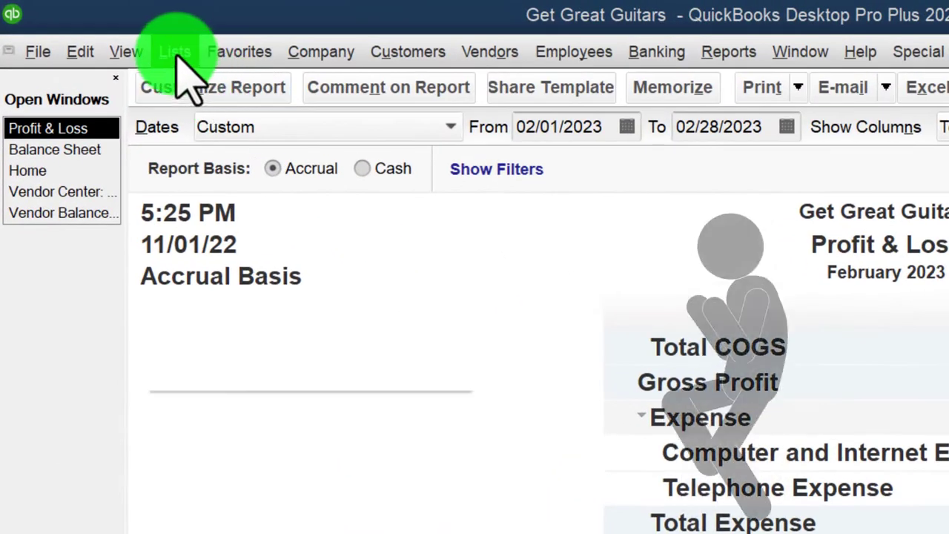
Find and select the Computer and Internet Expenses account in the Chart of Accounts.
left_click(119, 35)
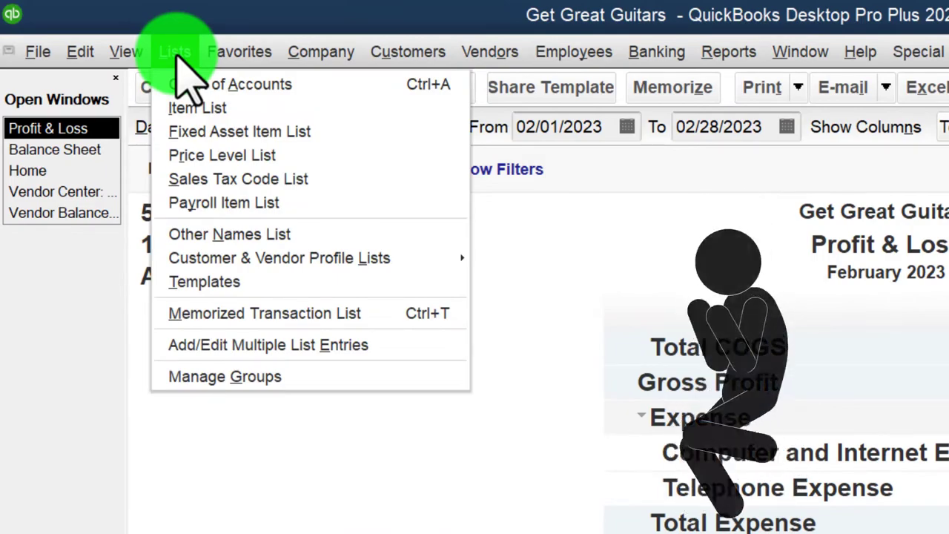
left_click(241, 84)
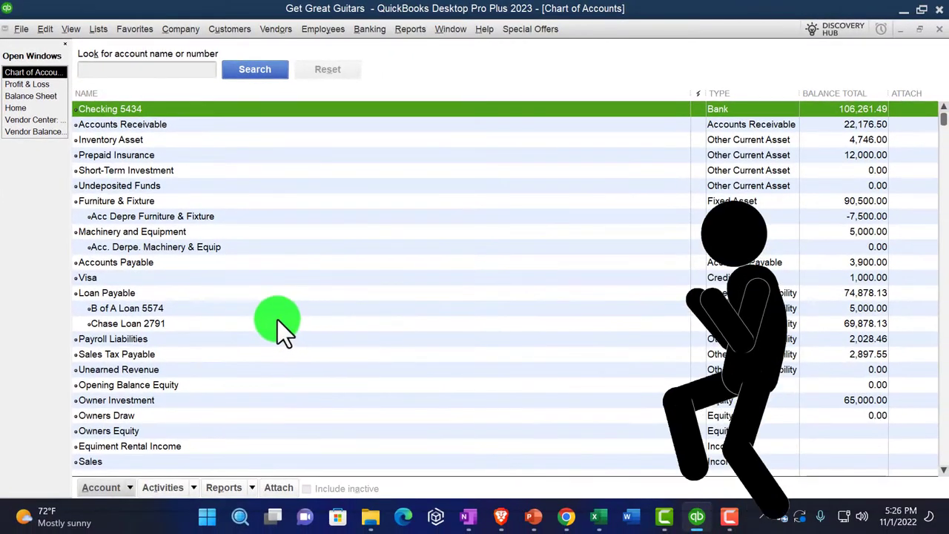
scroll(272, 317, "down", 4)
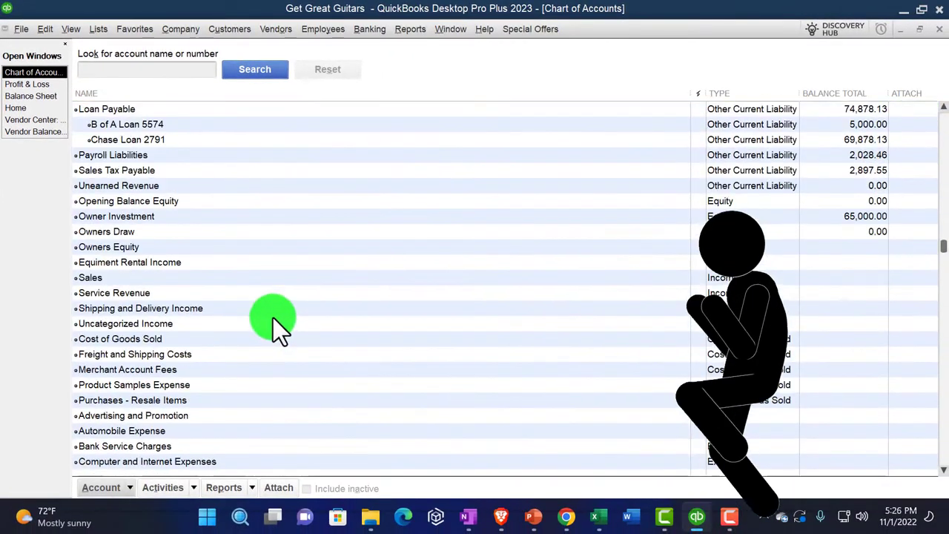
scroll(273, 317, "down", 4)
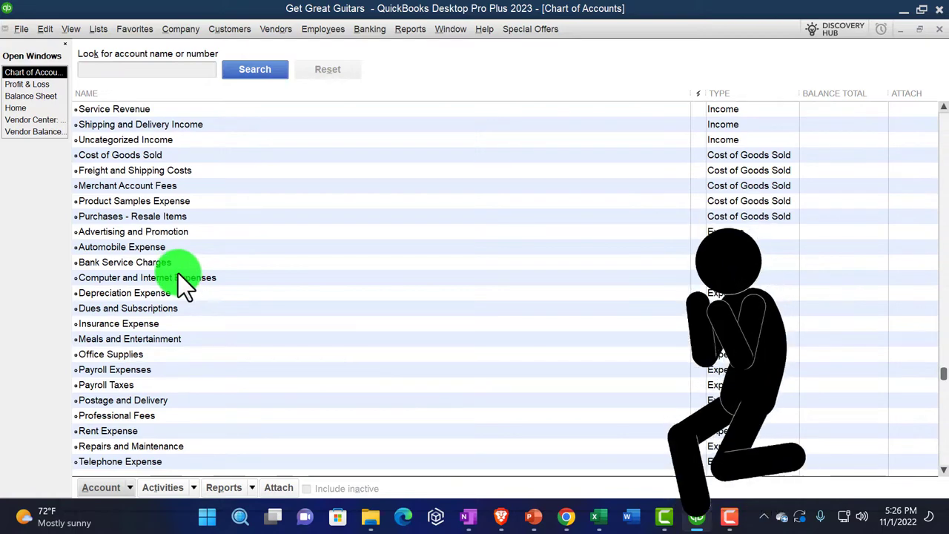
scroll(178, 275, "down", 3)
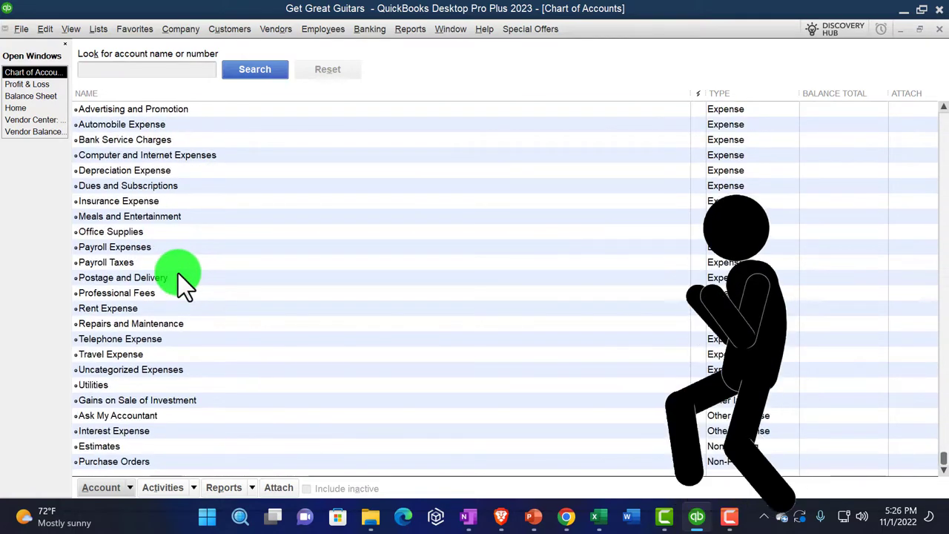
scroll(175, 316, "up", 1)
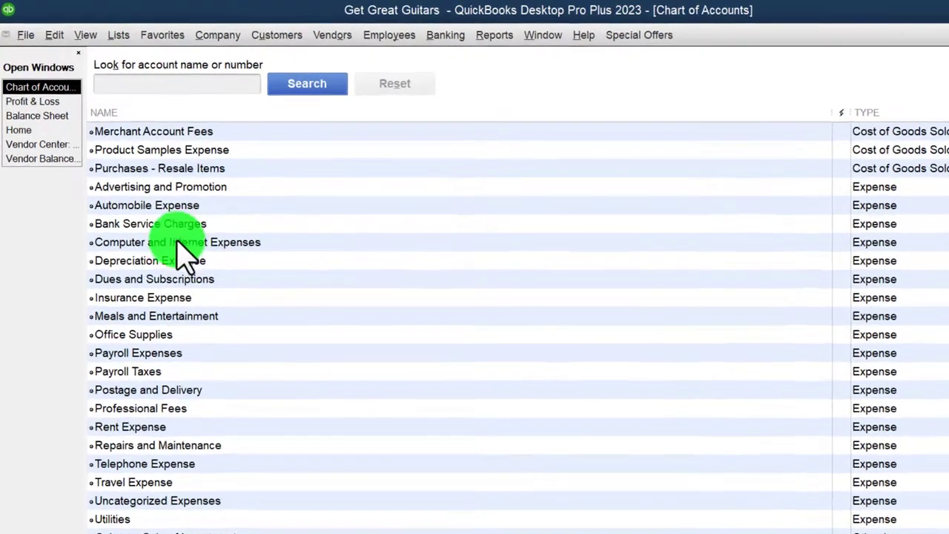
left_click(161, 202)
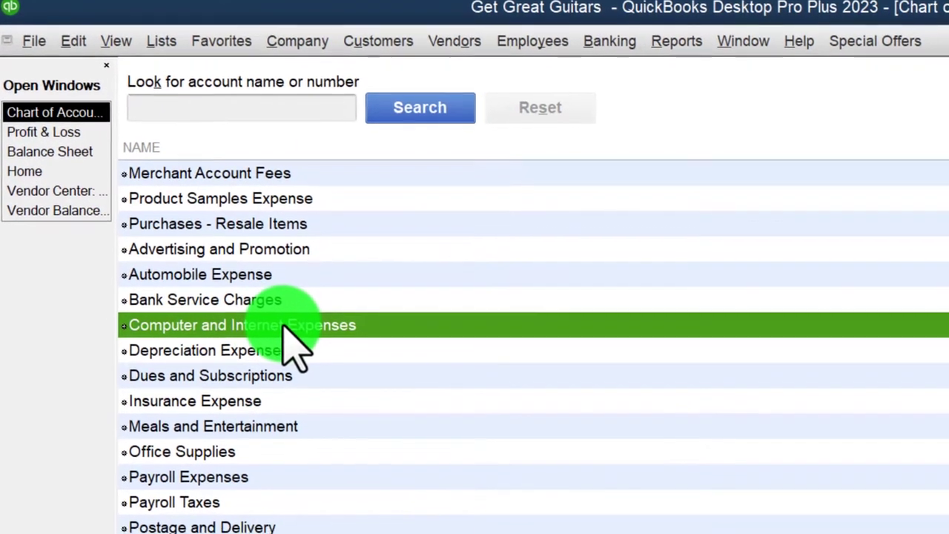
Edit the account, shorten its name to Internet Expenses, and save.
right_click(285, 332)
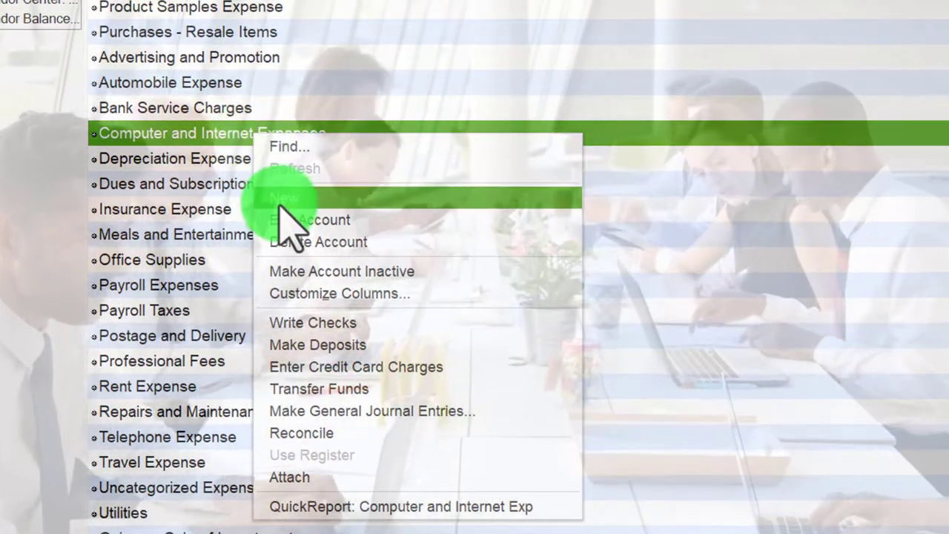
left_click(281, 219)
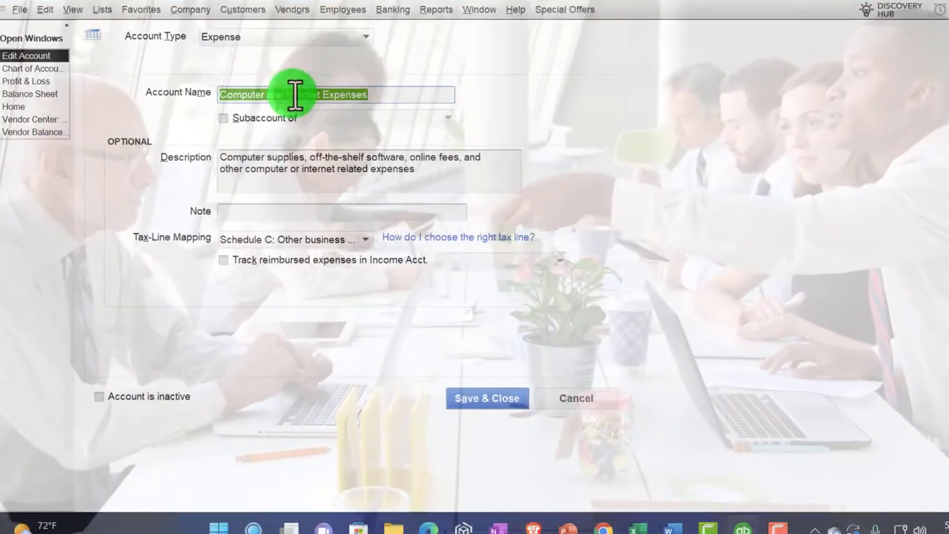
key("BackSpace")
key("BackSpace")
key("BackSpace")
key("BackSpace")
key("BackSpace")
key("BackSpace")
key("BackSpace")
key("BackSpace")
key("BackSpace")
key("BackSpace")
key("BackSpace")
key("BackSpace")
key("BackSpace")
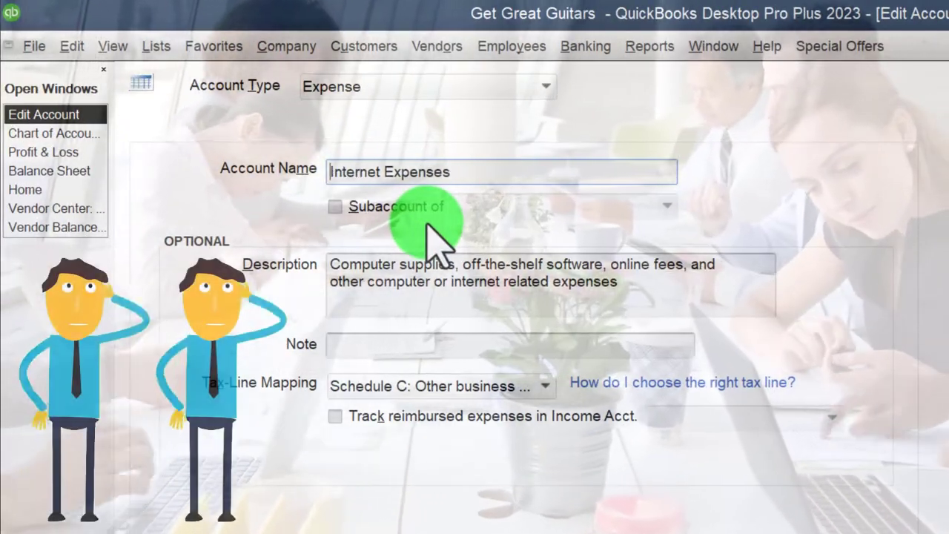
key("Tab")
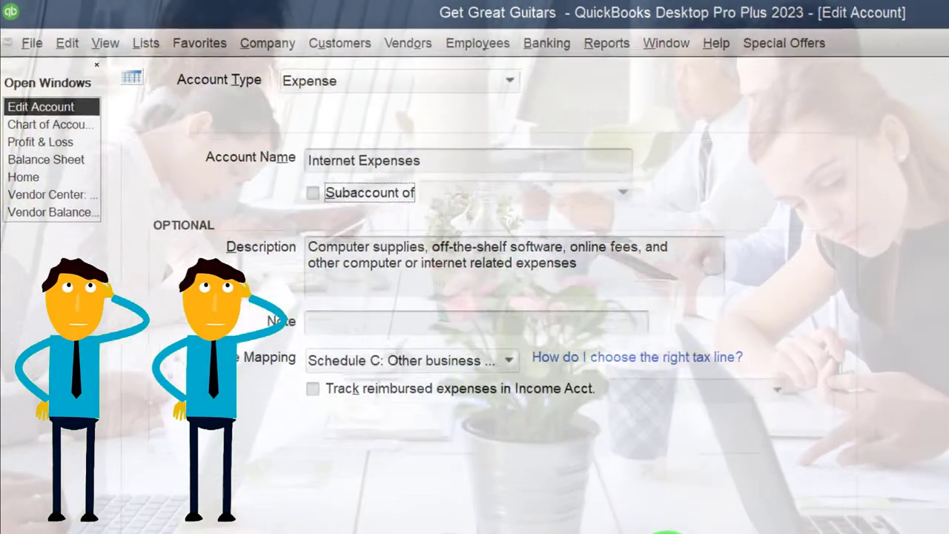
left_click(449, 390)
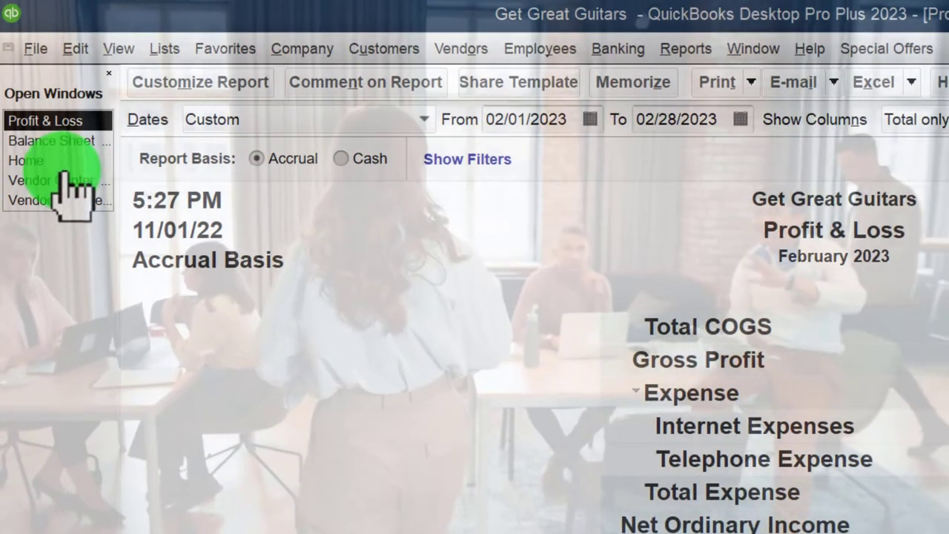
Start a new bill for vendor Edison on Net 30 terms.
left_click(29, 160)
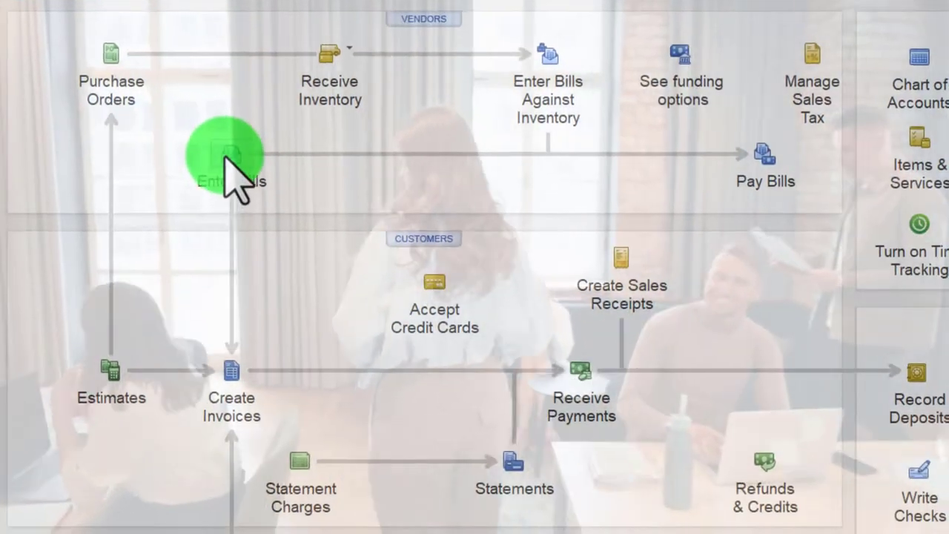
left_click(226, 157)
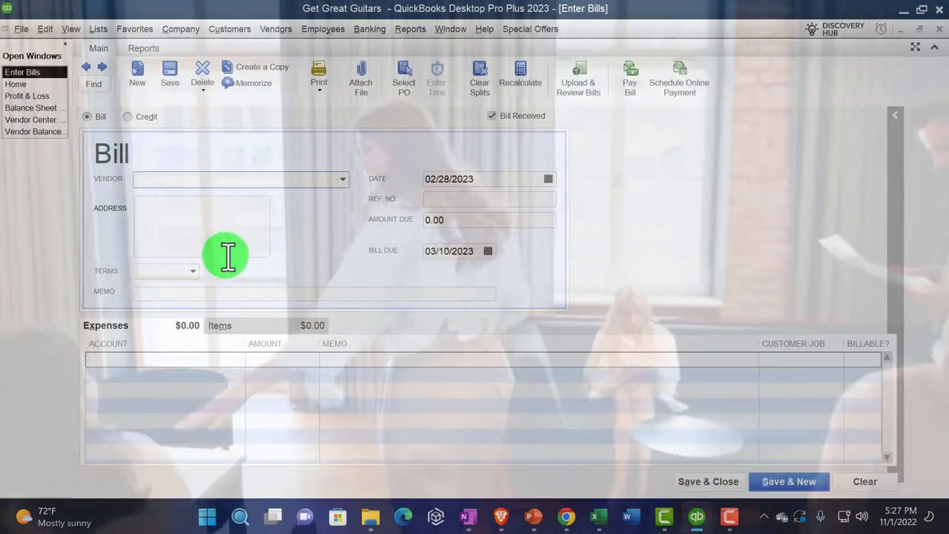
type("Edison")
key("Tab")
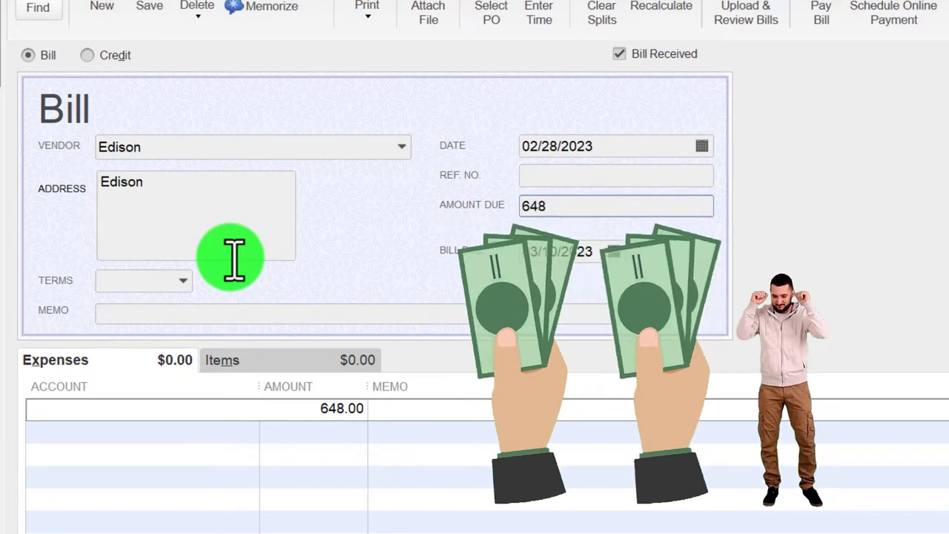
left_click(176, 280)
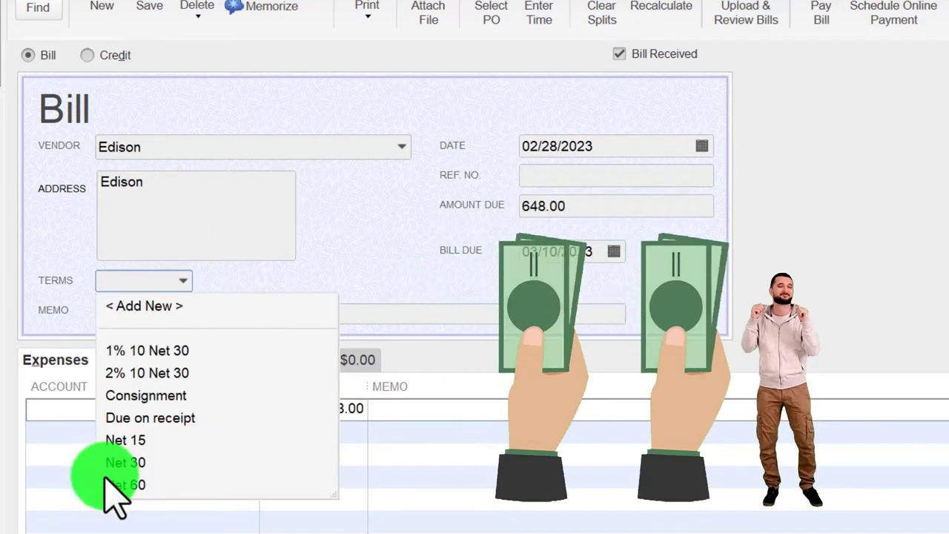
left_click(124, 463)
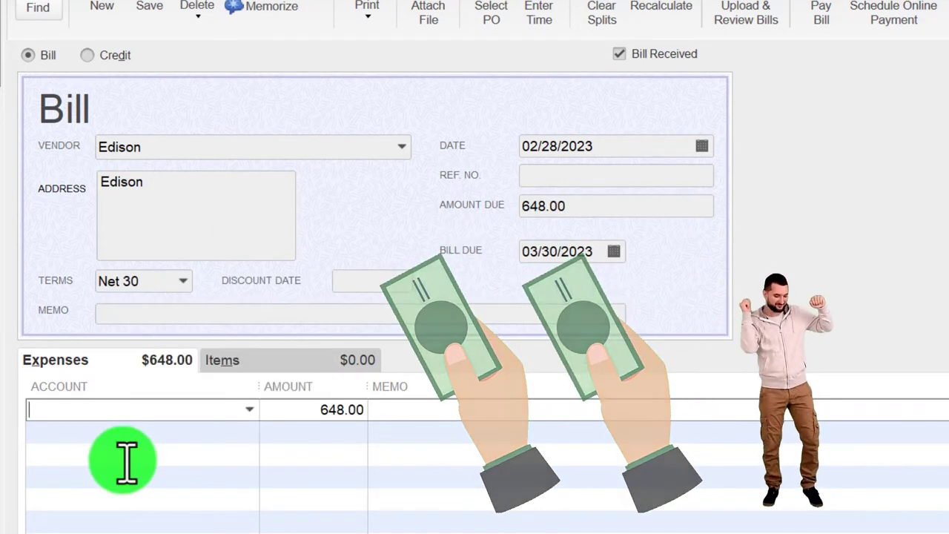
Charge the 648.00 bill to Utilities, save it keeping Net 30 permanently, and view the Balance Sheet.
key("Tab")
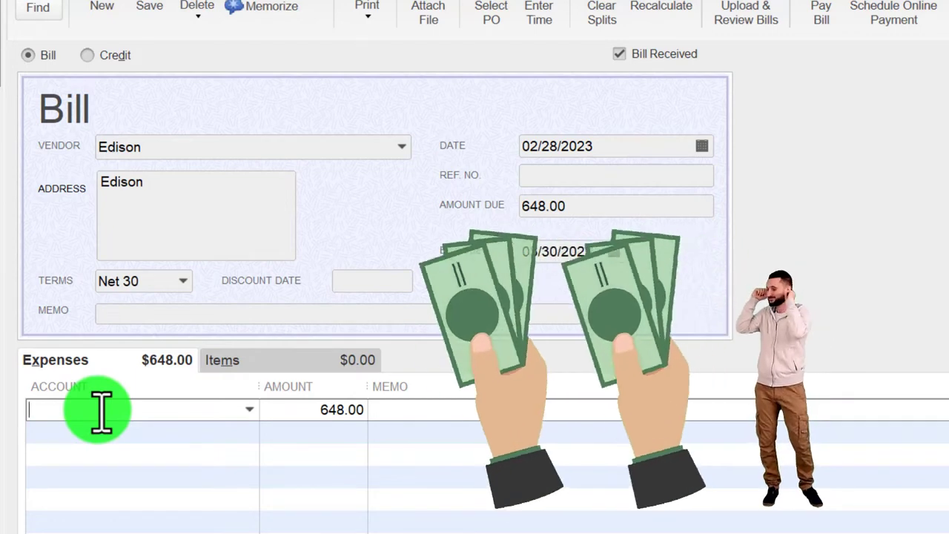
type("Utilities")
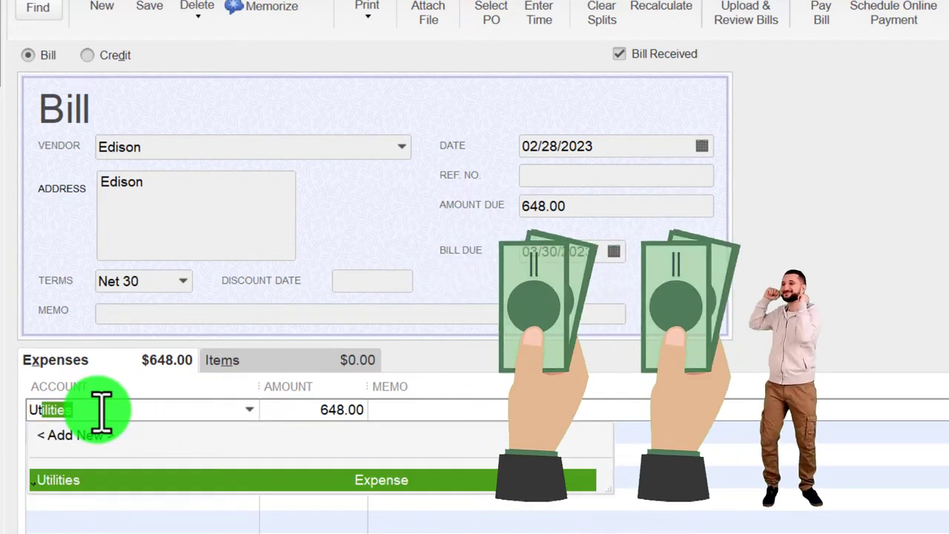
key("Tab")
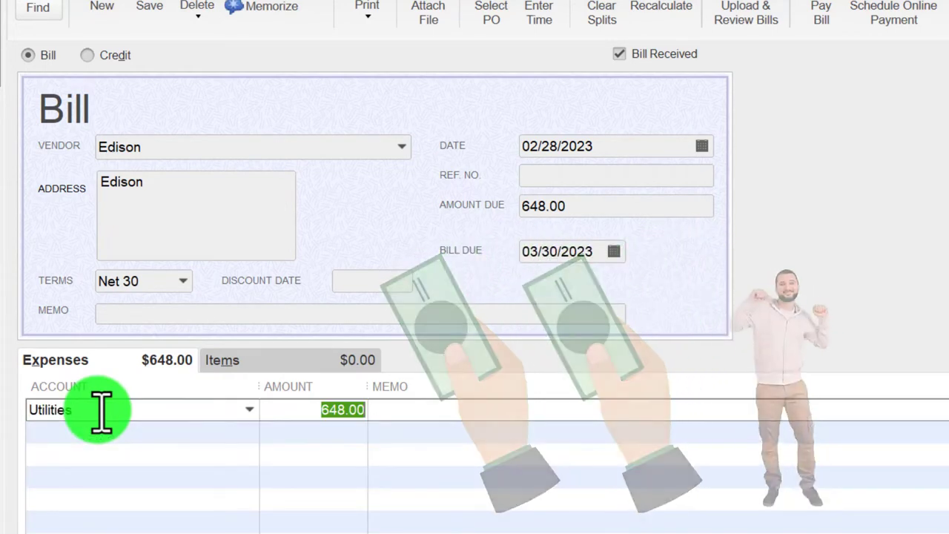
key("Tab")
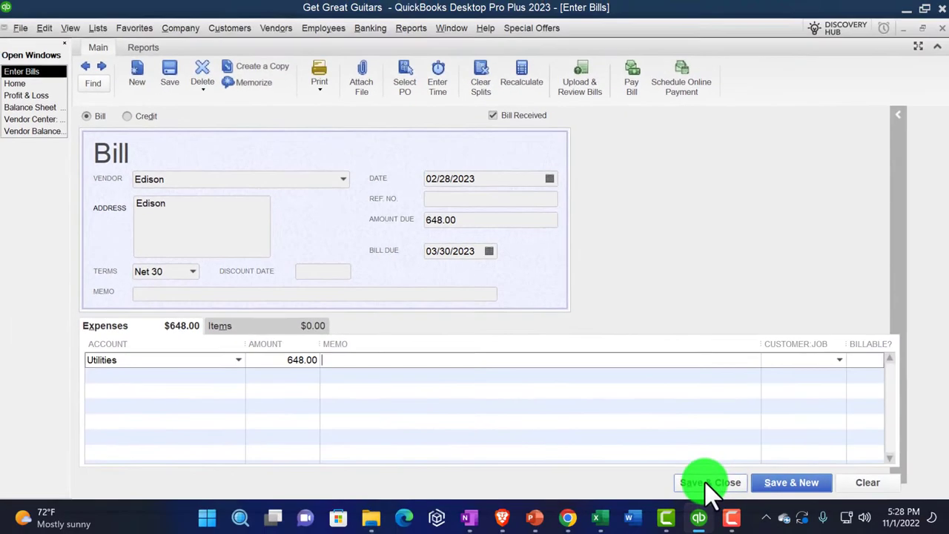
left_click(708, 482)
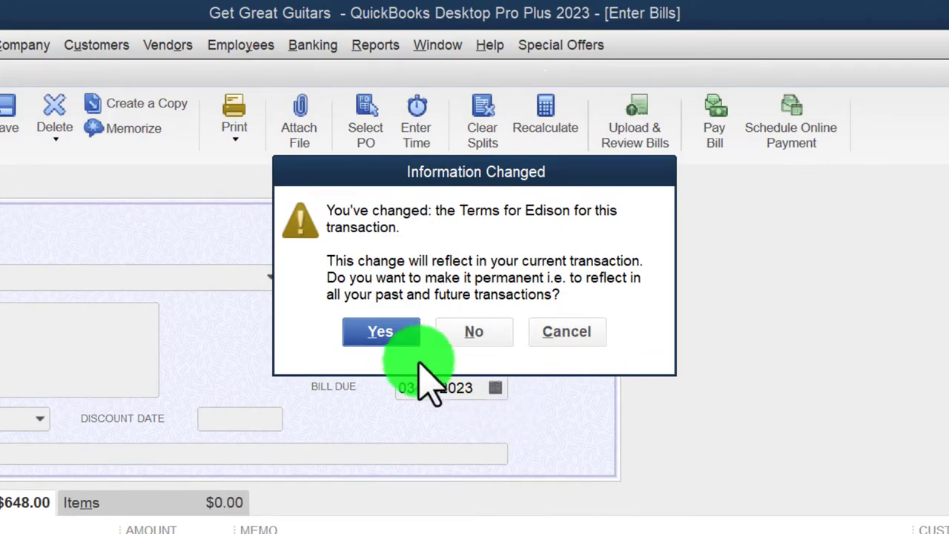
left_click(415, 339)
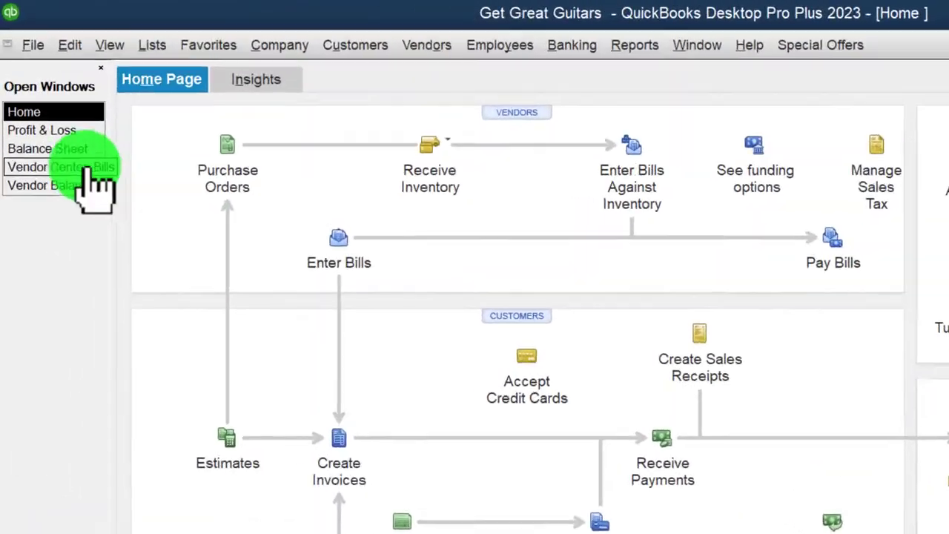
left_click(60, 148)
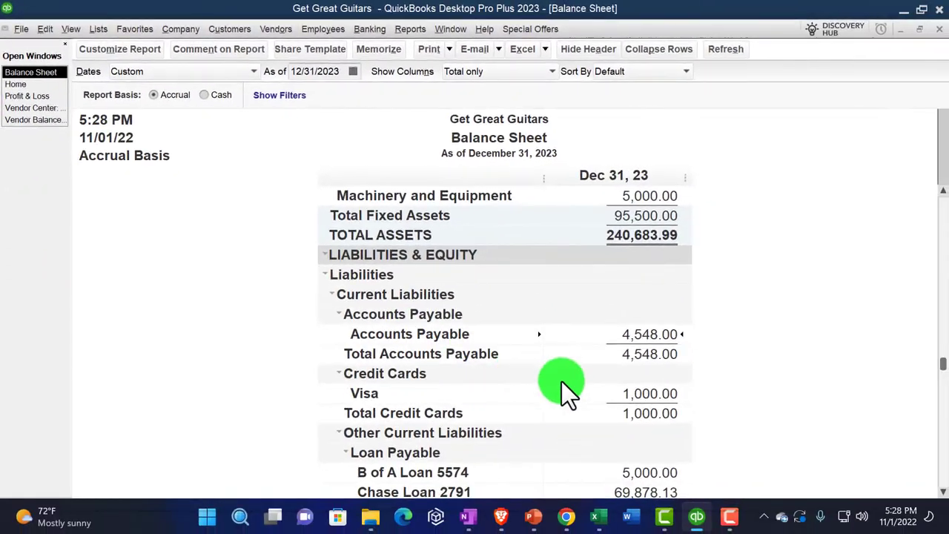
Drill into the 4,548.00 Accounts Payable on the Balance Sheet, then bring up Profit & Loss.
double_click(657, 334)
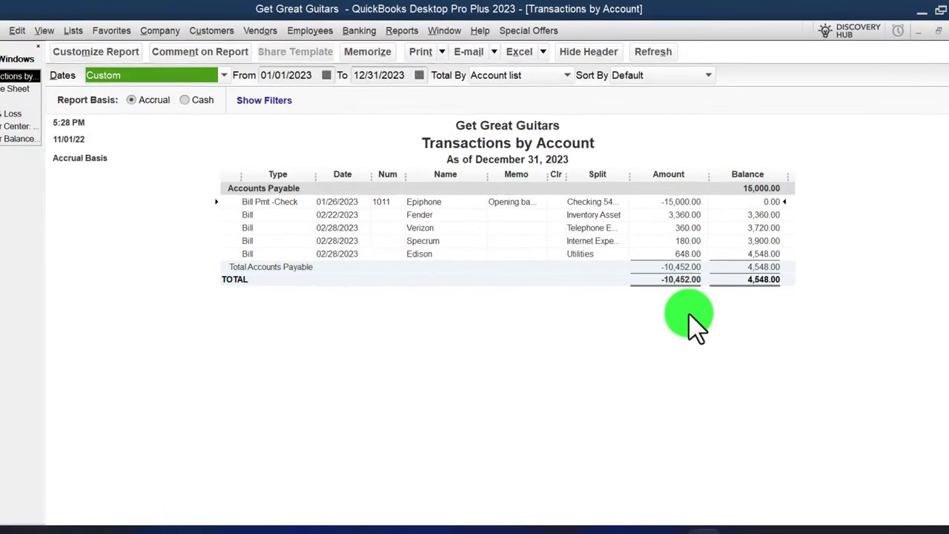
key("Escape")
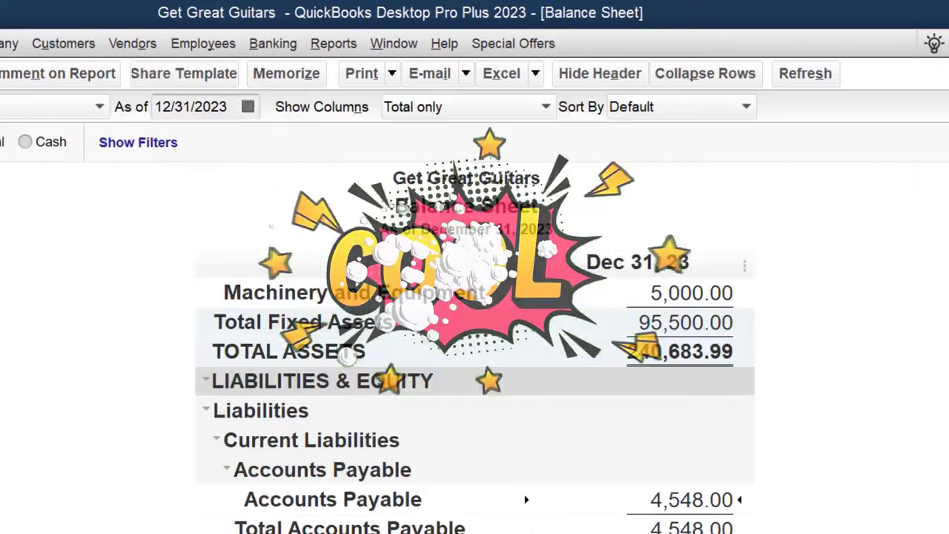
left_click(22, 144)
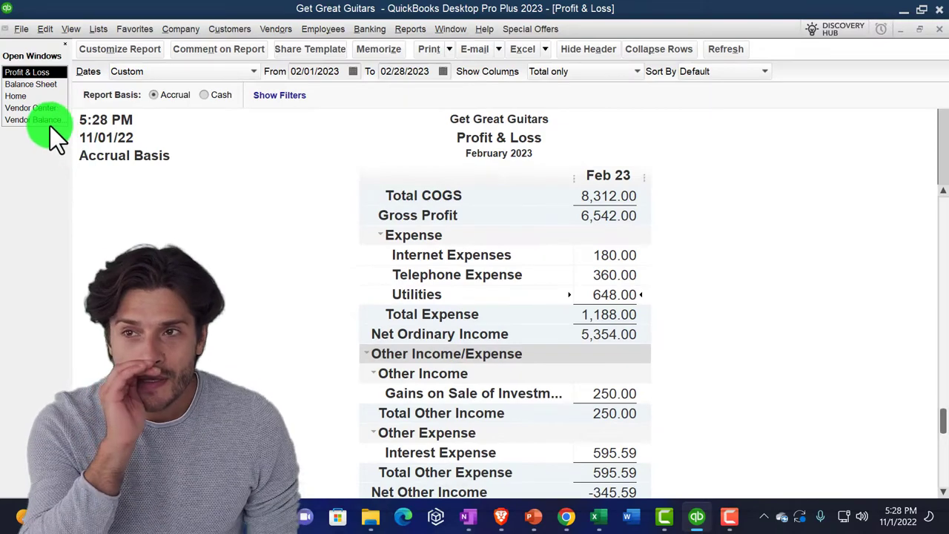
Review Edison's details and the open bills in the Vendor Center, then return Home.
left_click(37, 107)
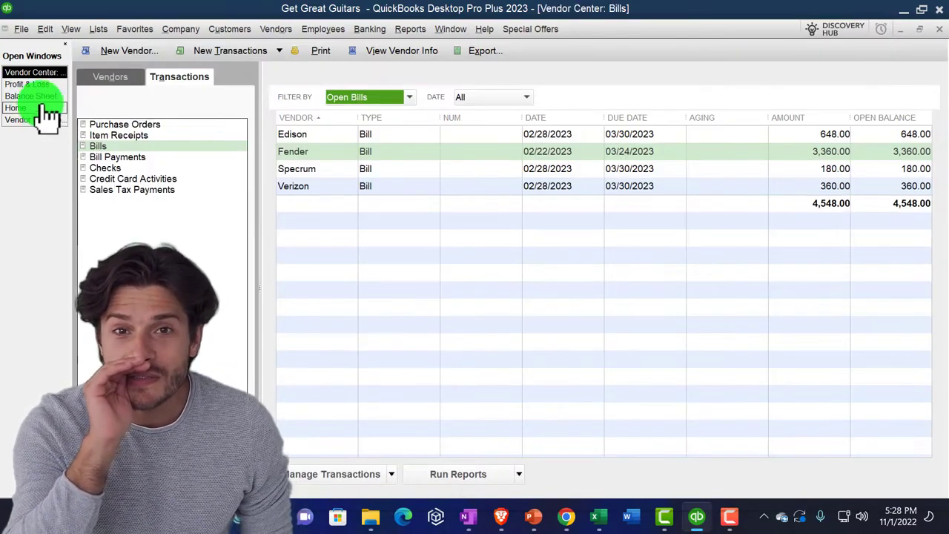
left_click(95, 81)
left_click(119, 207)
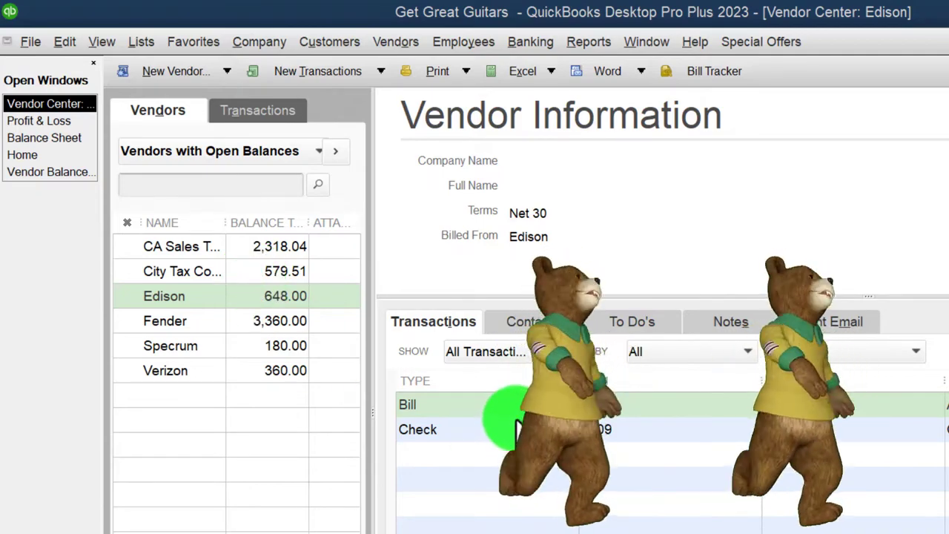
left_click(259, 115)
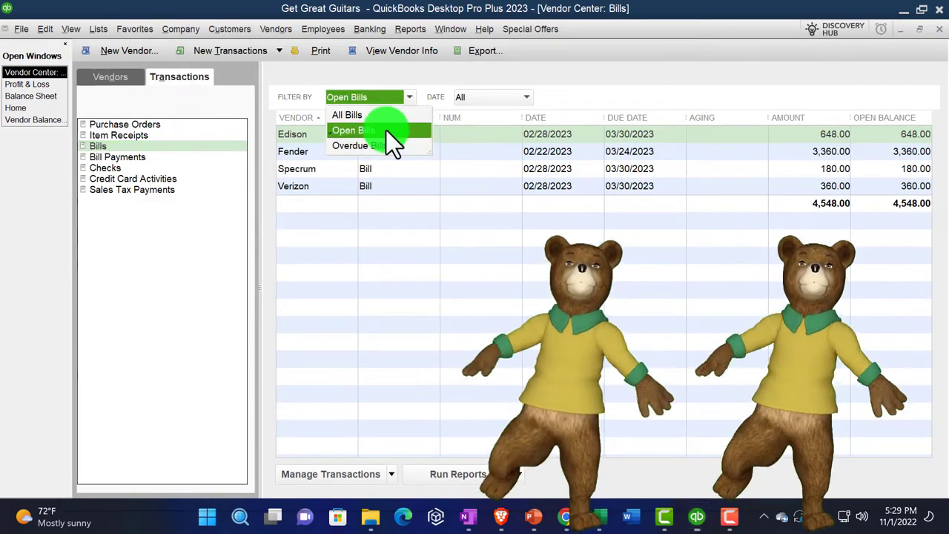
left_click(387, 130)
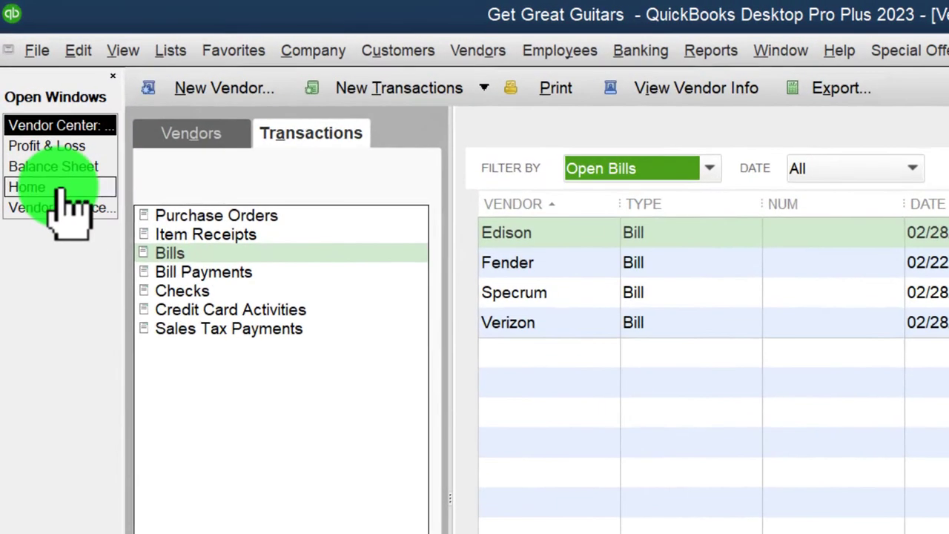
left_click(37, 107)
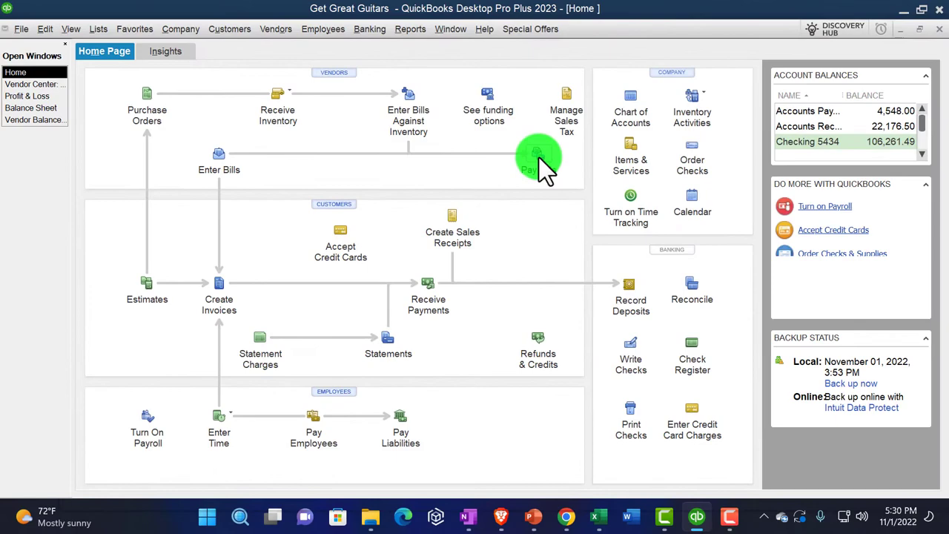
Select Verizon's 360.00 and Specrum's 180.00 bills in Pay Bills and pay them.
left_click(539, 158)
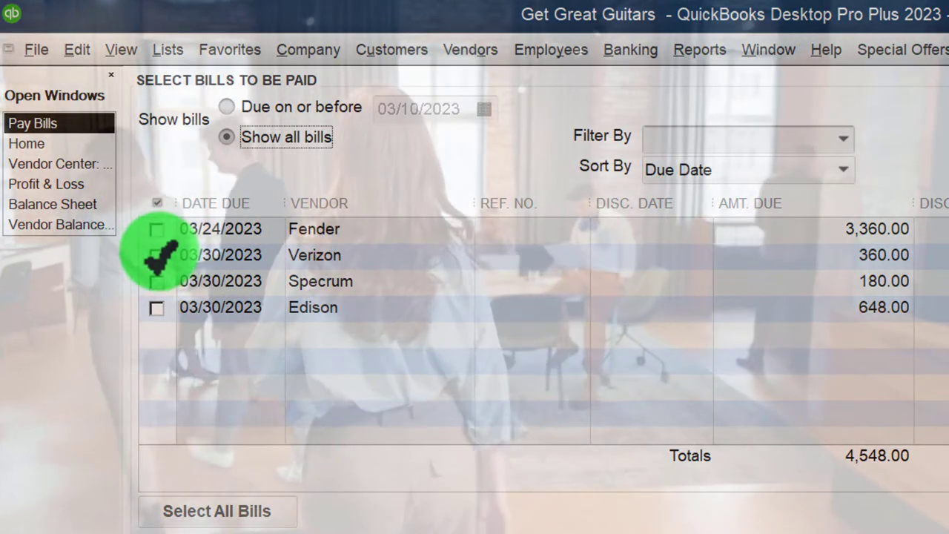
left_click(156, 254)
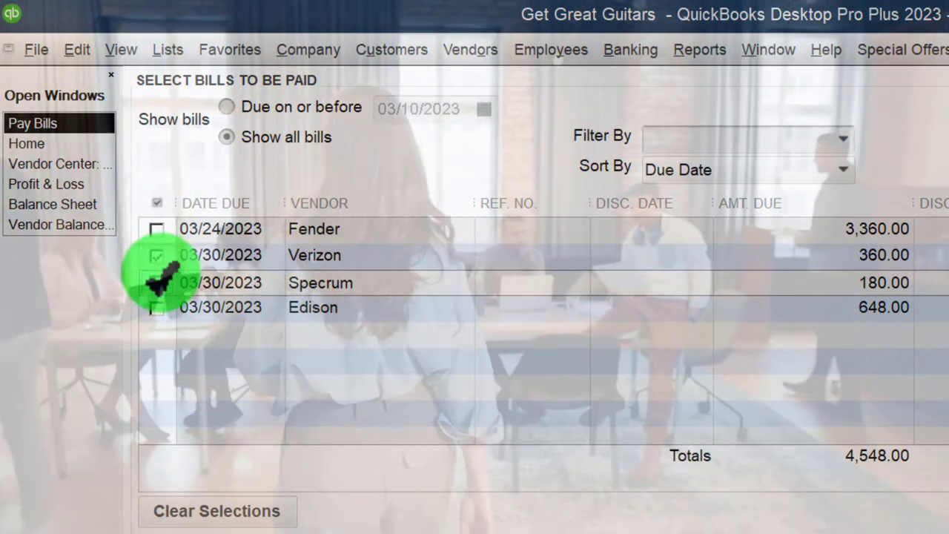
left_click(157, 282)
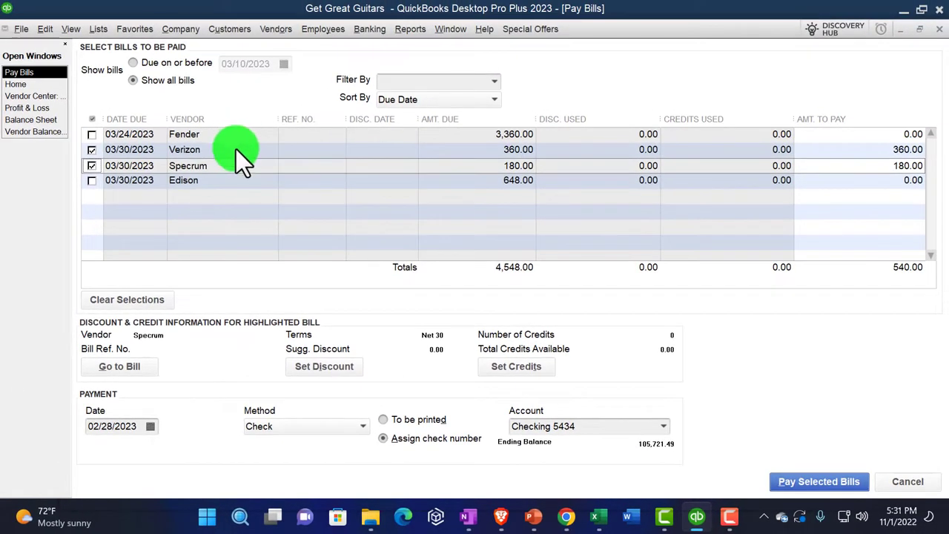
left_click(806, 486)
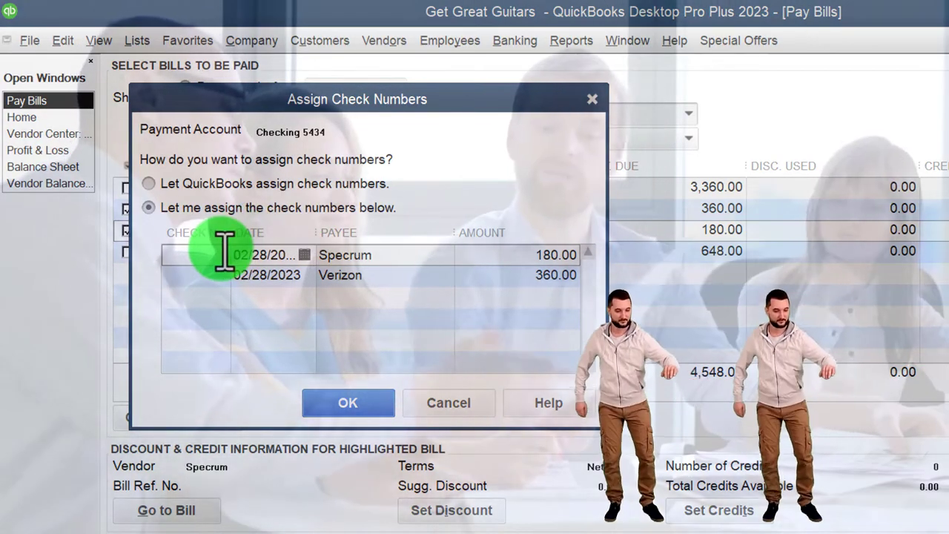
Let QuickBooks number the checks 1018 and 1019, then close the payment summary.
left_click(155, 186)
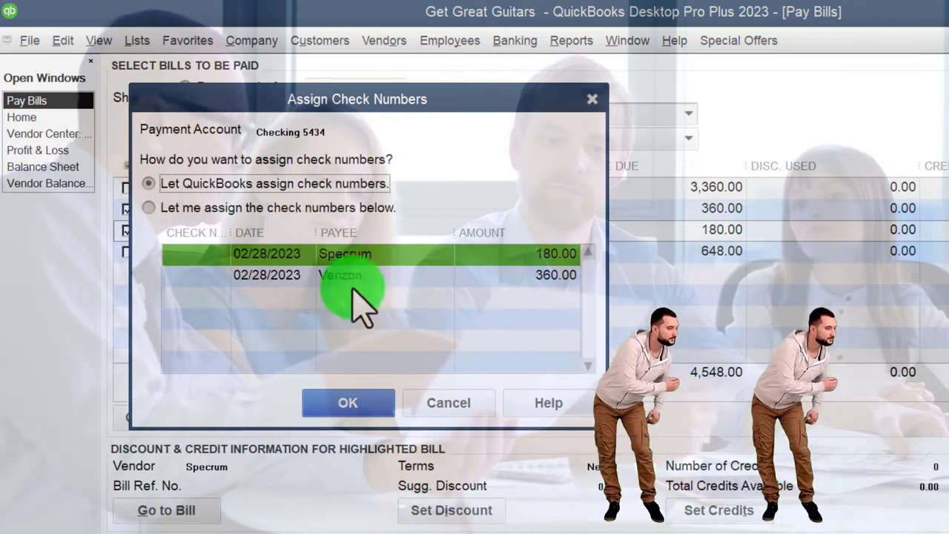
left_click(371, 402)
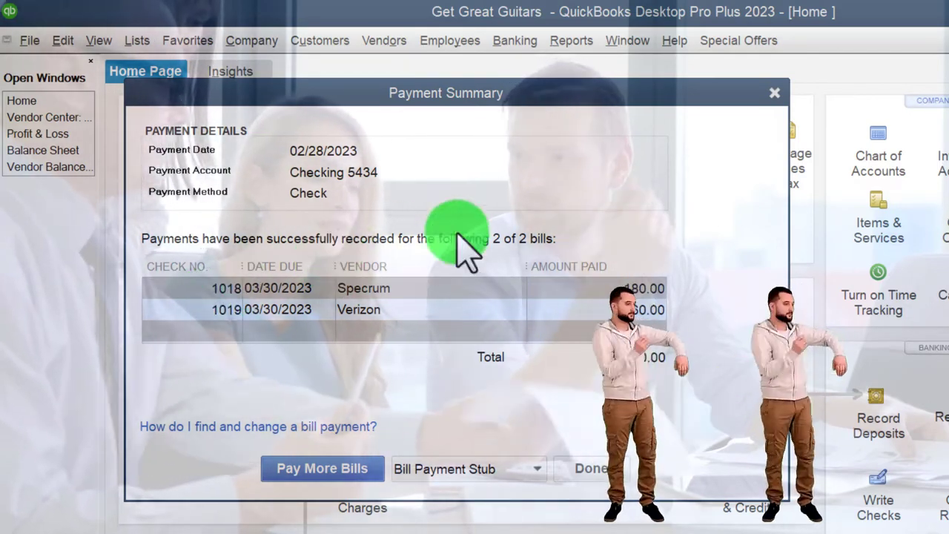
left_click(772, 93)
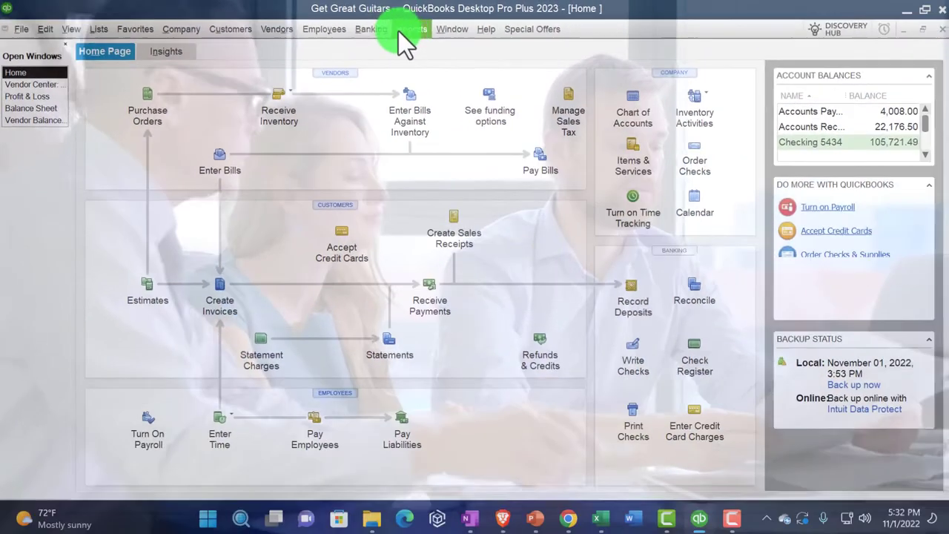
Review the Checking 5434 register ending at 105,721.49, then close it and return to the Balance Sheet.
left_click(374, 29)
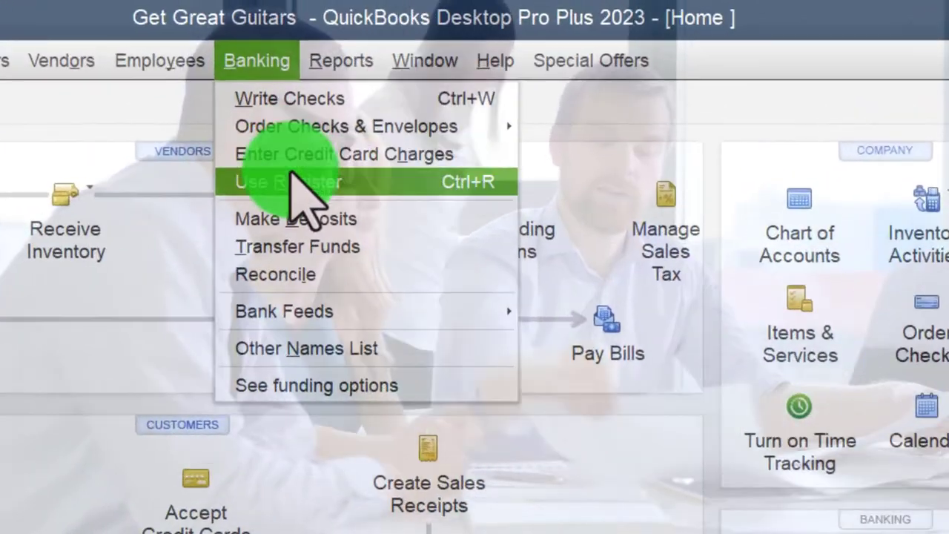
left_click(293, 181)
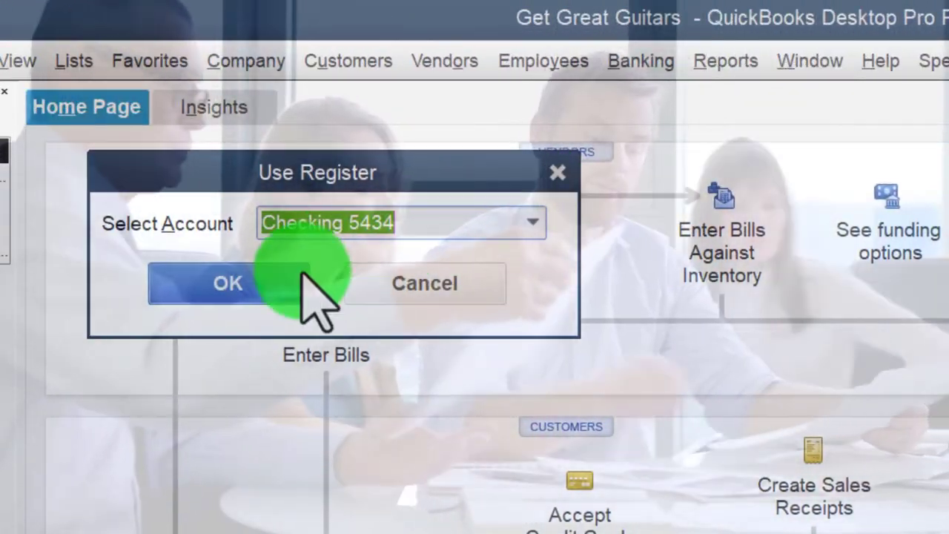
left_click(301, 274)
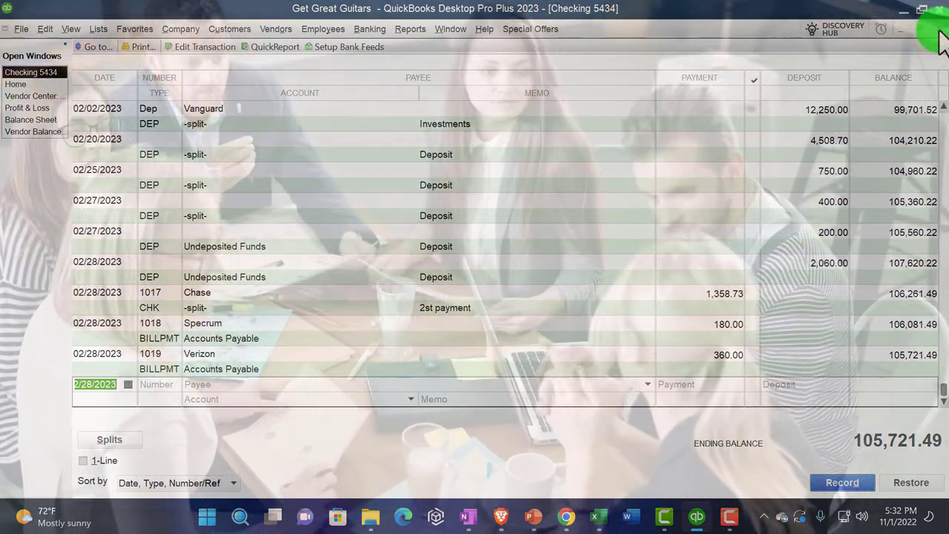
left_click(939, 29)
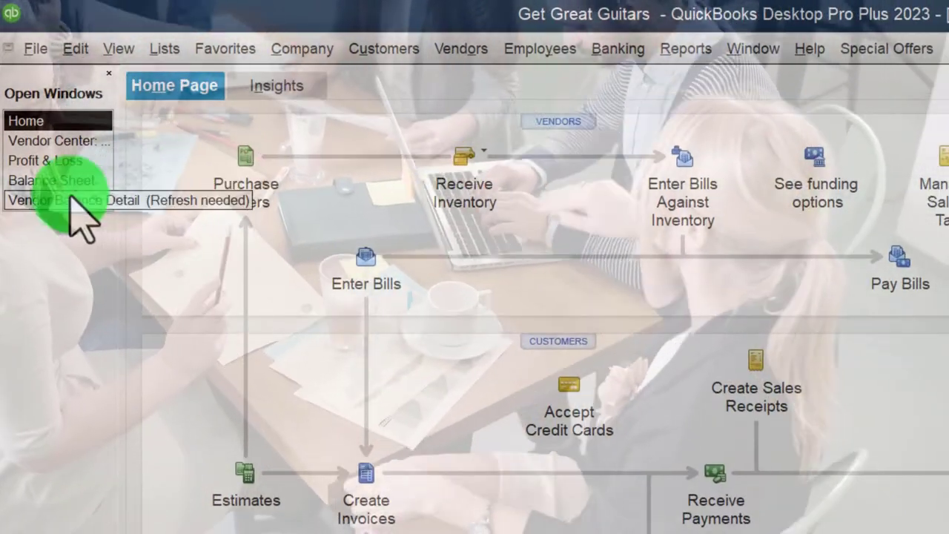
left_click(59, 180)
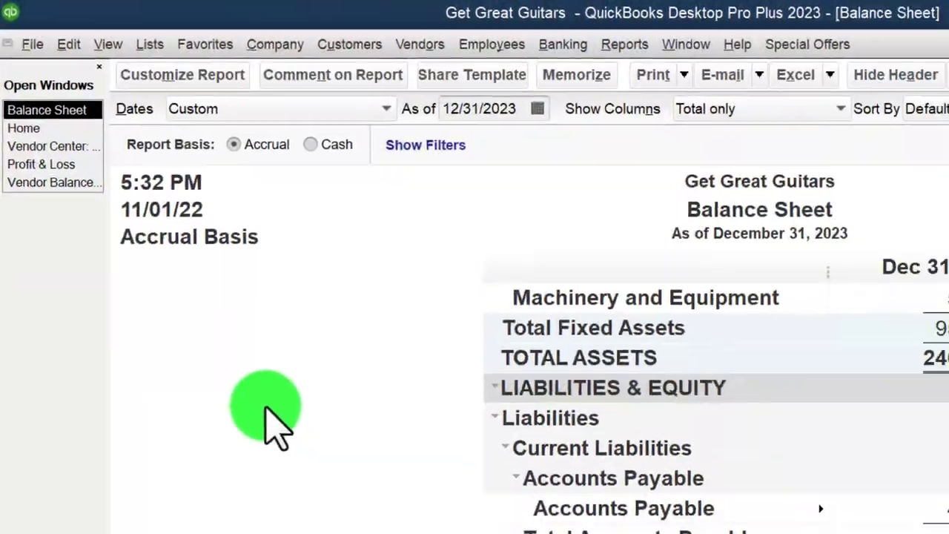
scroll(294, 458, "up", 5)
scroll(293, 458, "down", 6)
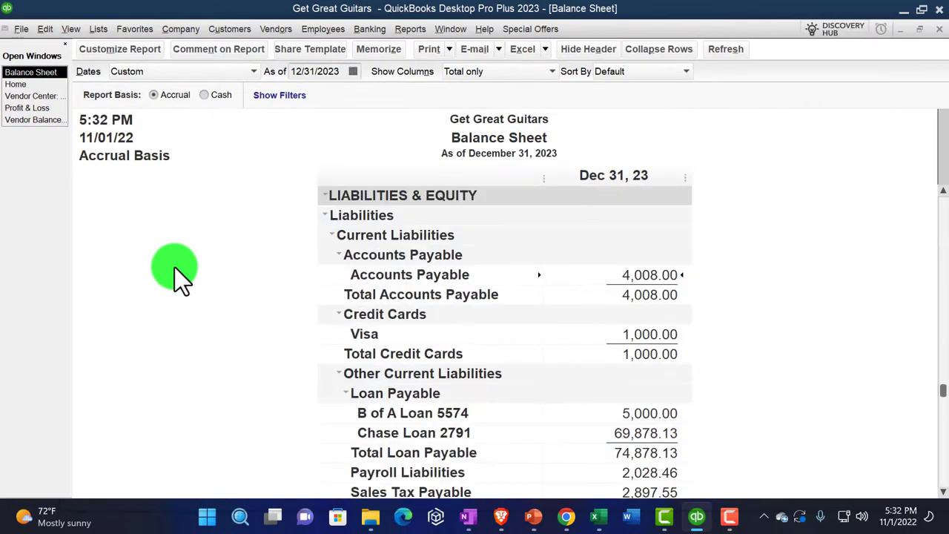
double_click(659, 275)
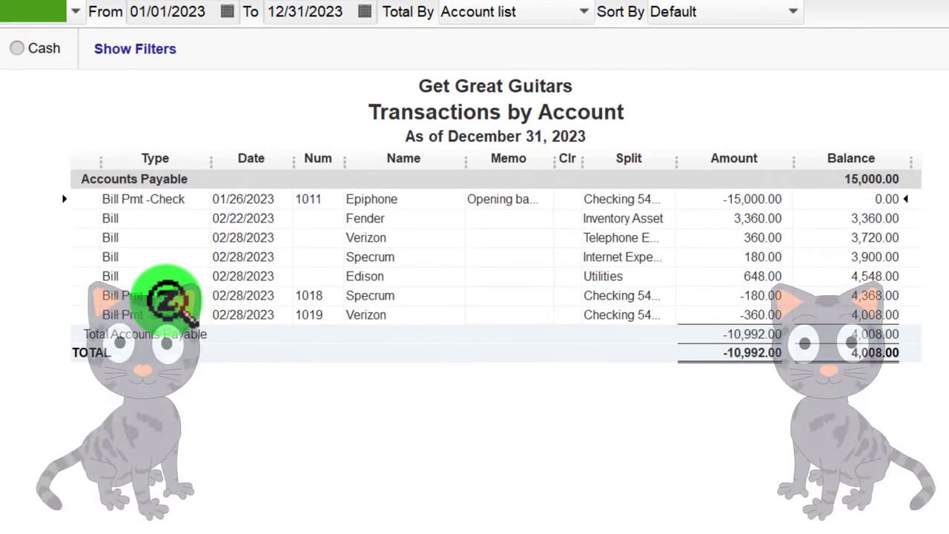
double_click(759, 295)
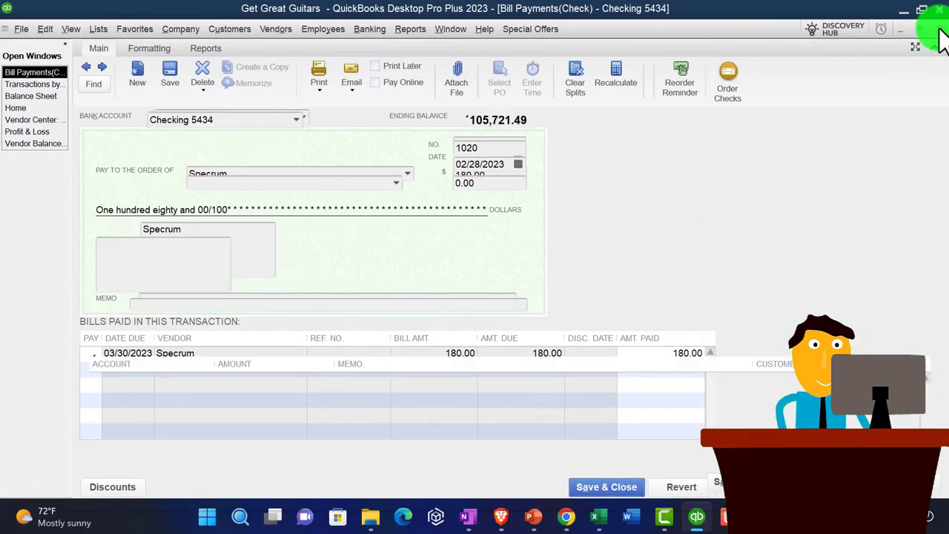
left_click(938, 30)
left_click(939, 30)
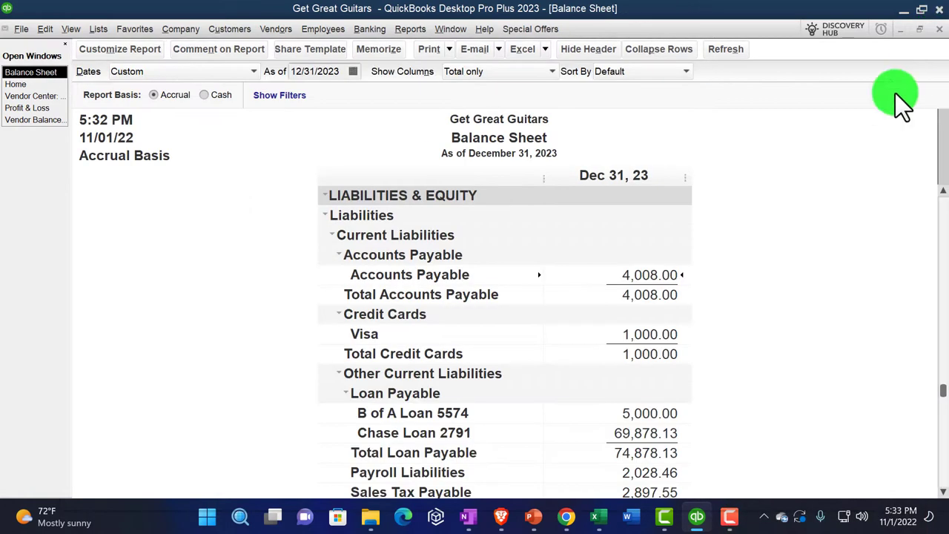
scroll(677, 313, "up", 7)
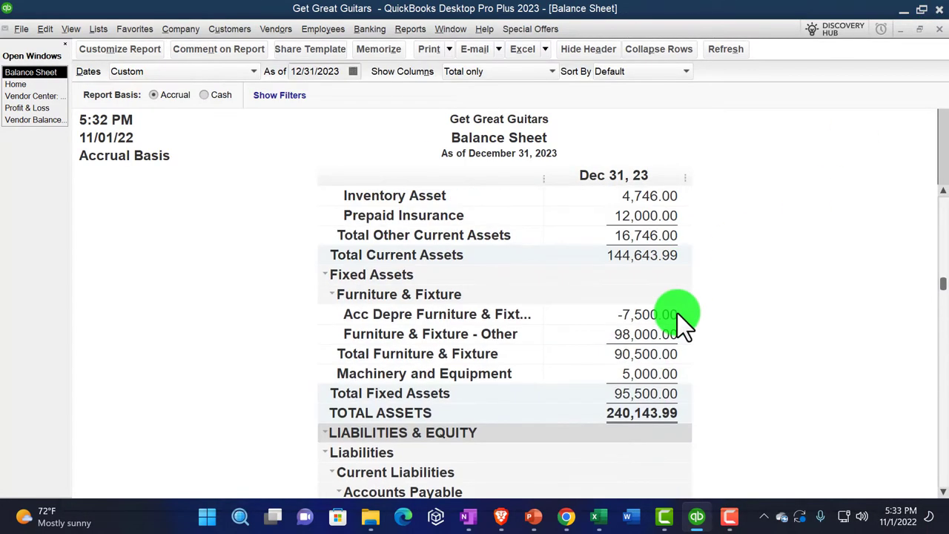
double_click(656, 256)
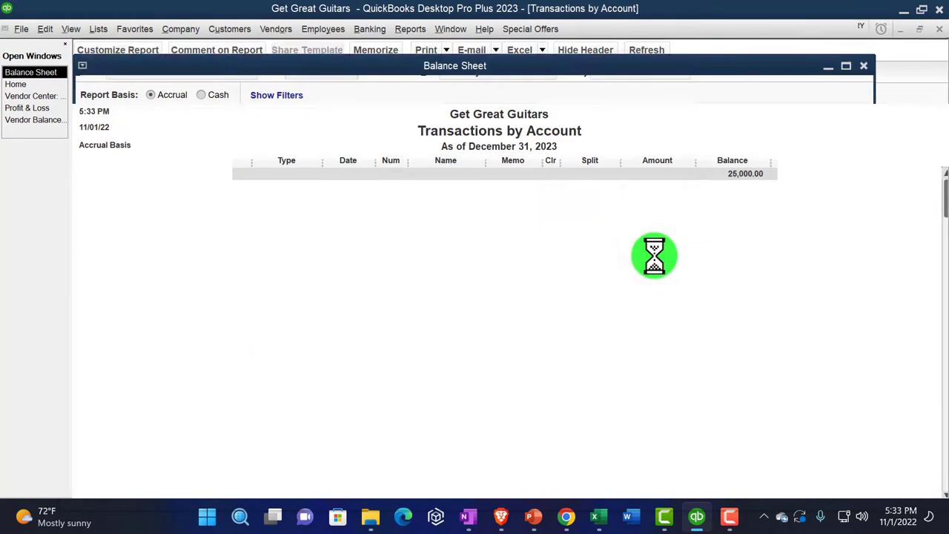
scroll(652, 256, "down", 3)
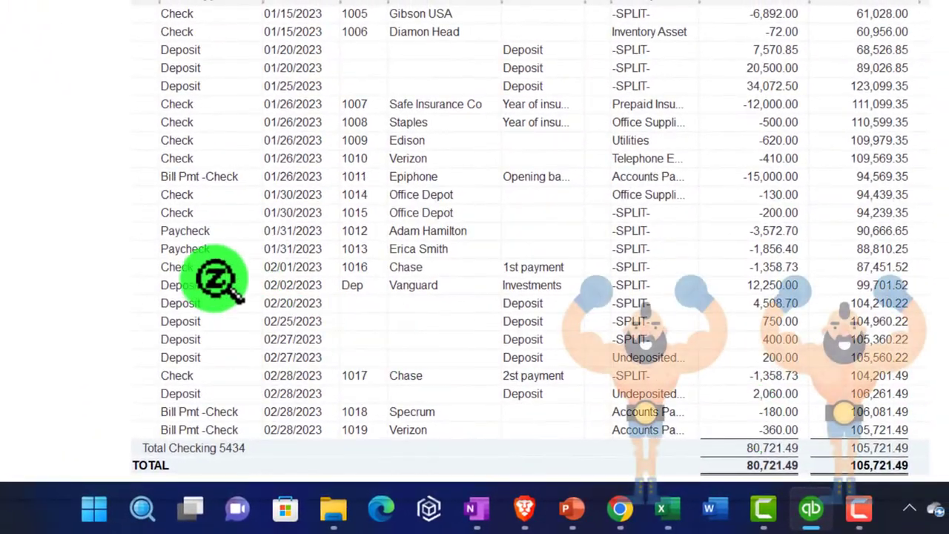
double_click(786, 265)
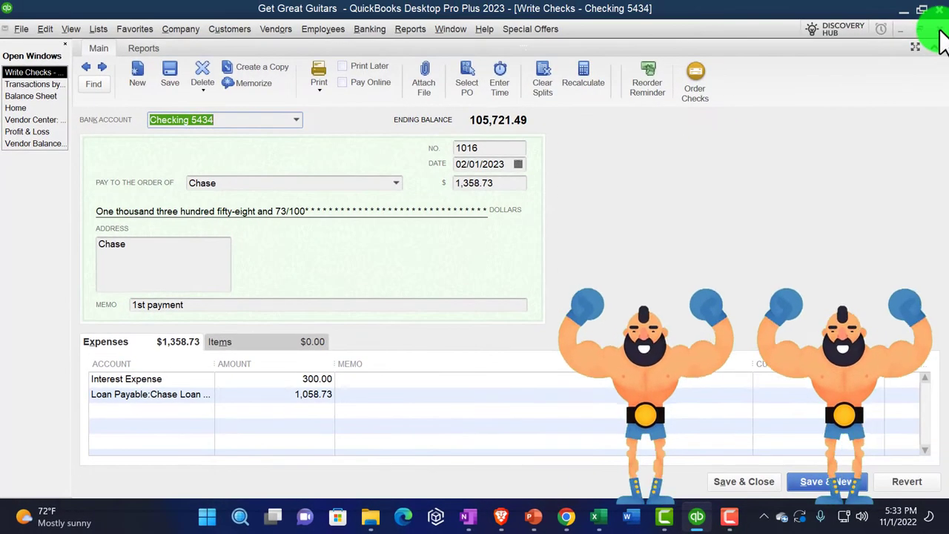
left_click(938, 33)
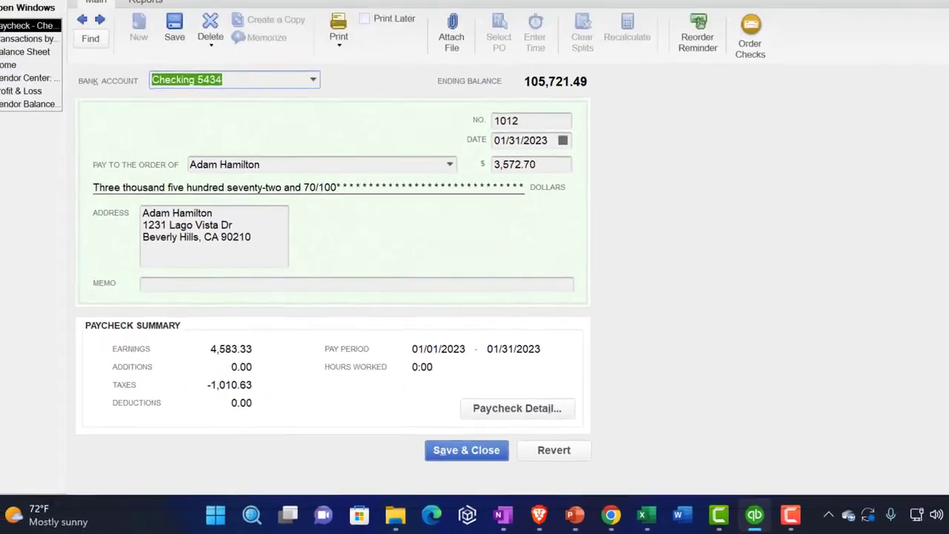
left_click(937, 29)
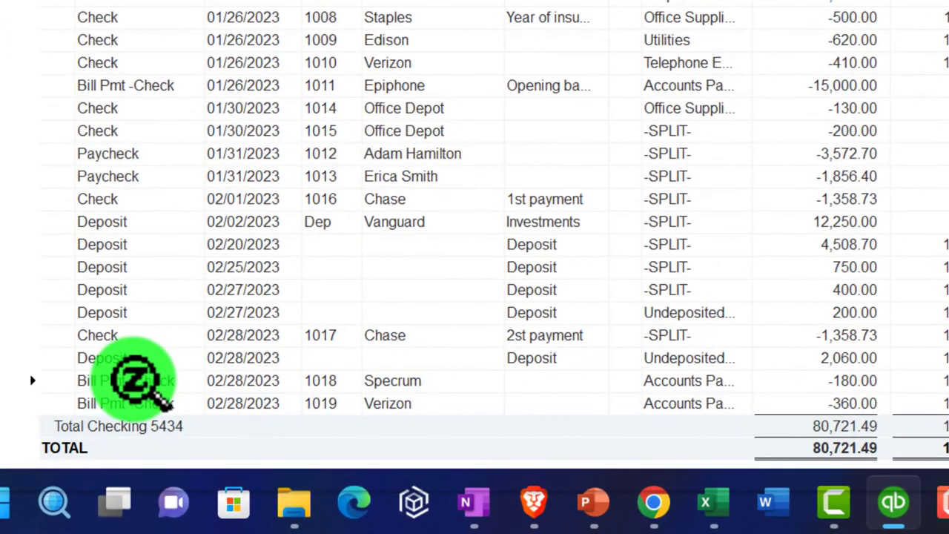
double_click(133, 380)
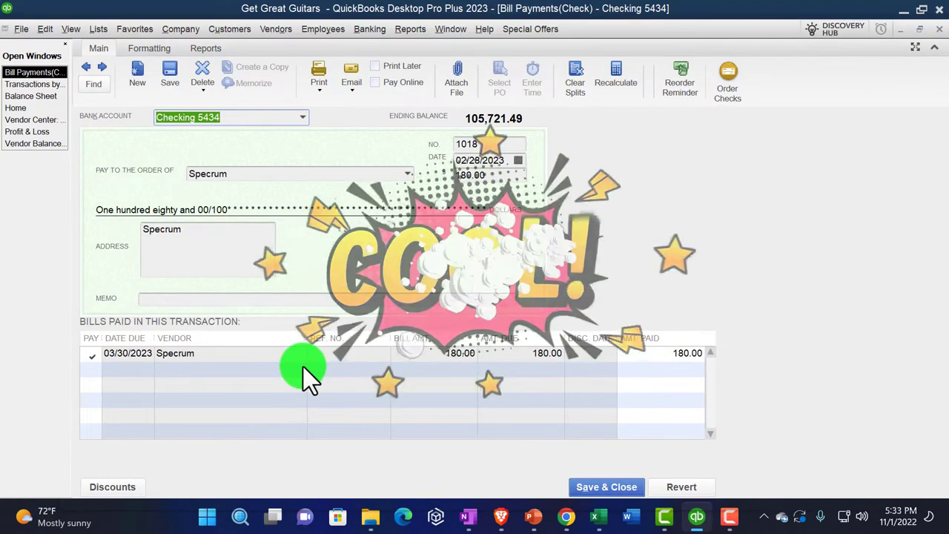
left_click(938, 29)
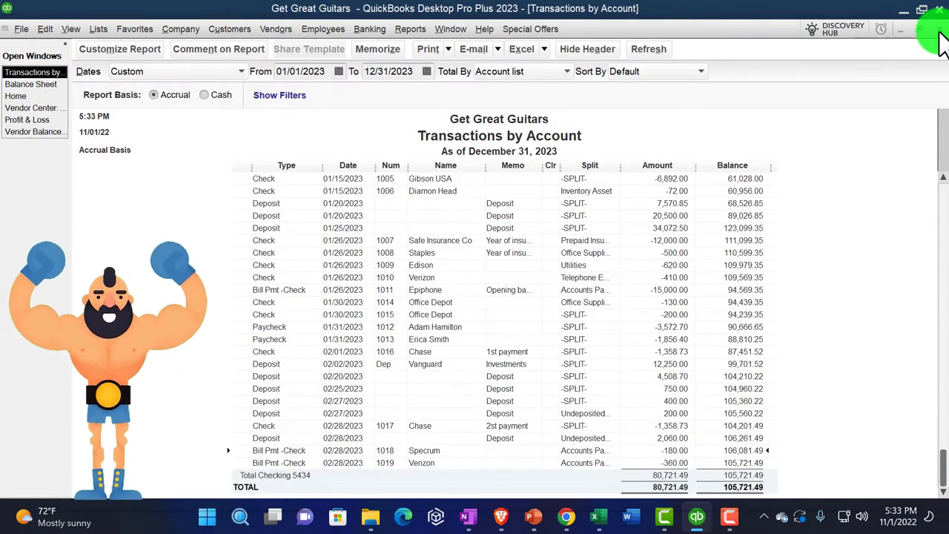
left_click(937, 31)
scroll(703, 249, "down", 5)
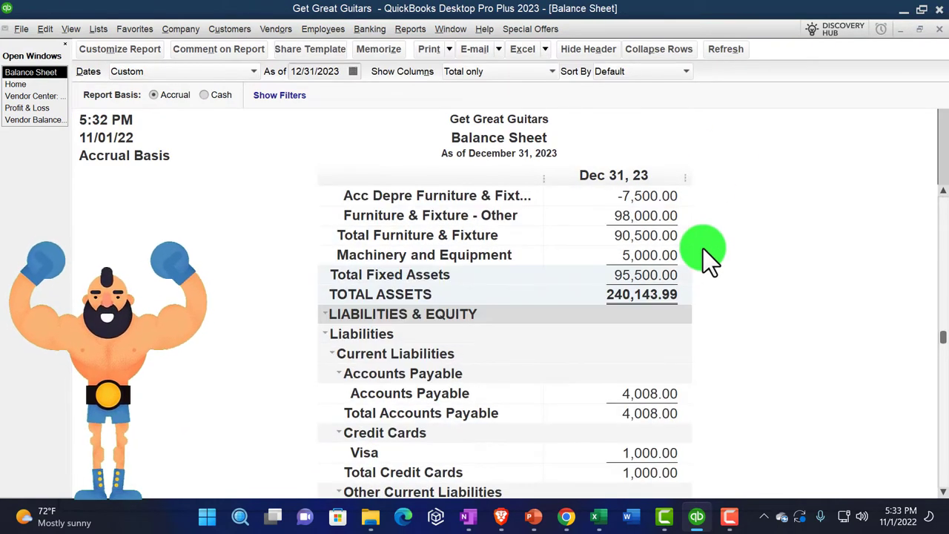
scroll(703, 249, "down", 1)
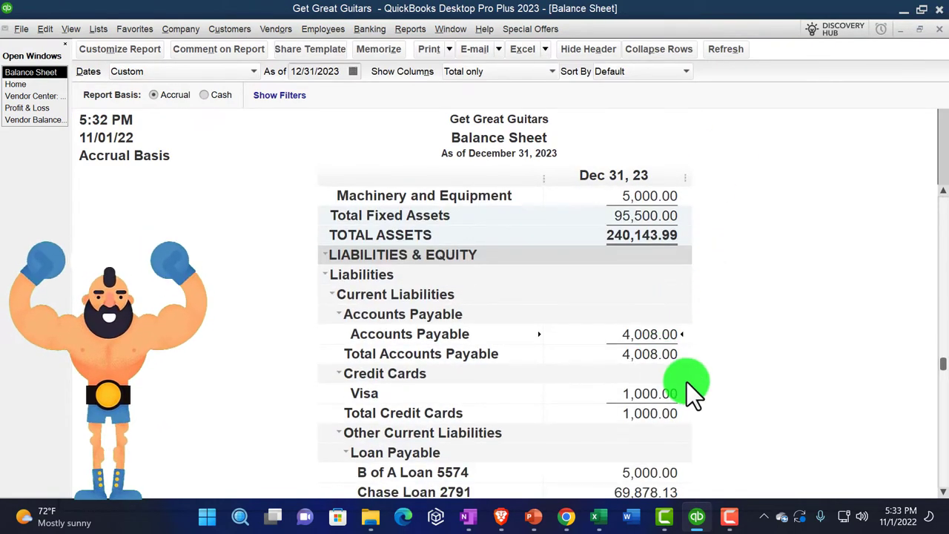
Check Epiphone's 1011 bill payment in Vendor Balance Detail, then return to the Balance Sheet.
left_click(39, 121)
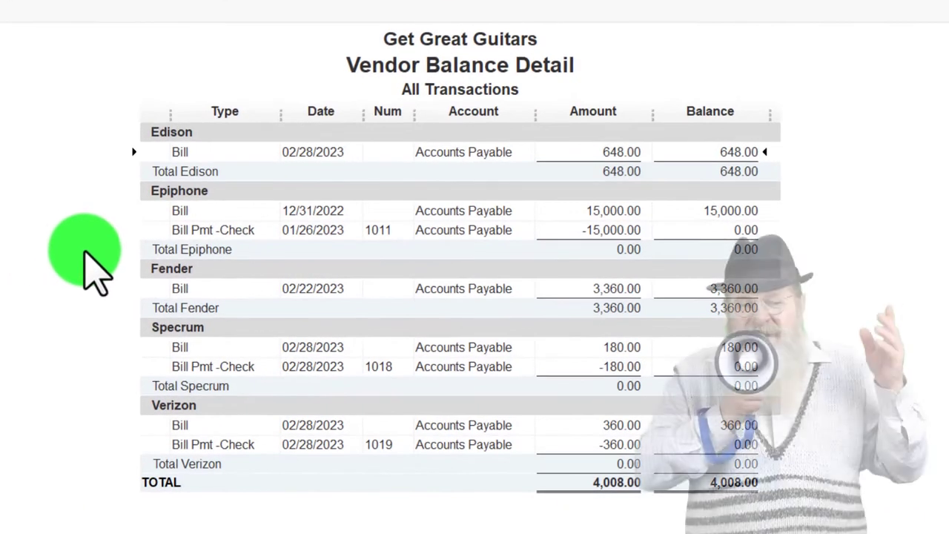
left_click(222, 228)
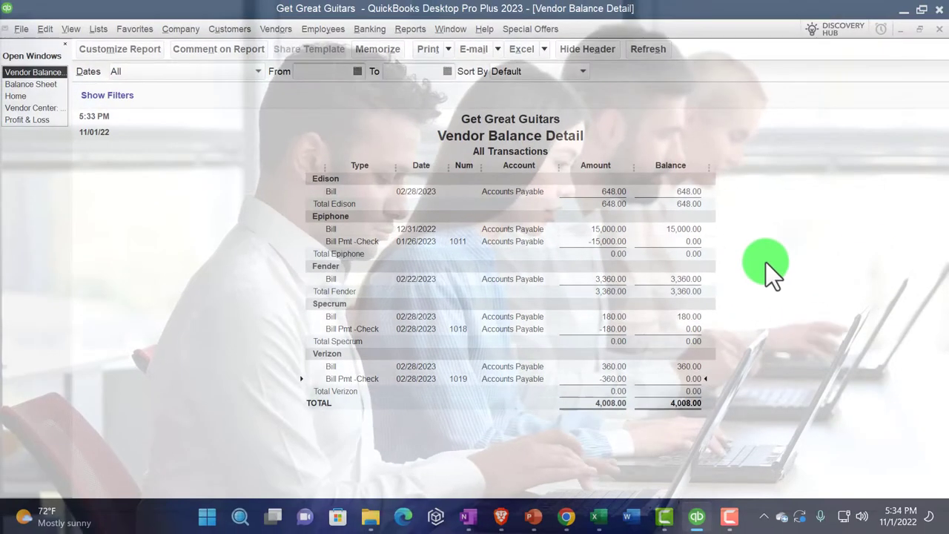
left_click(26, 83)
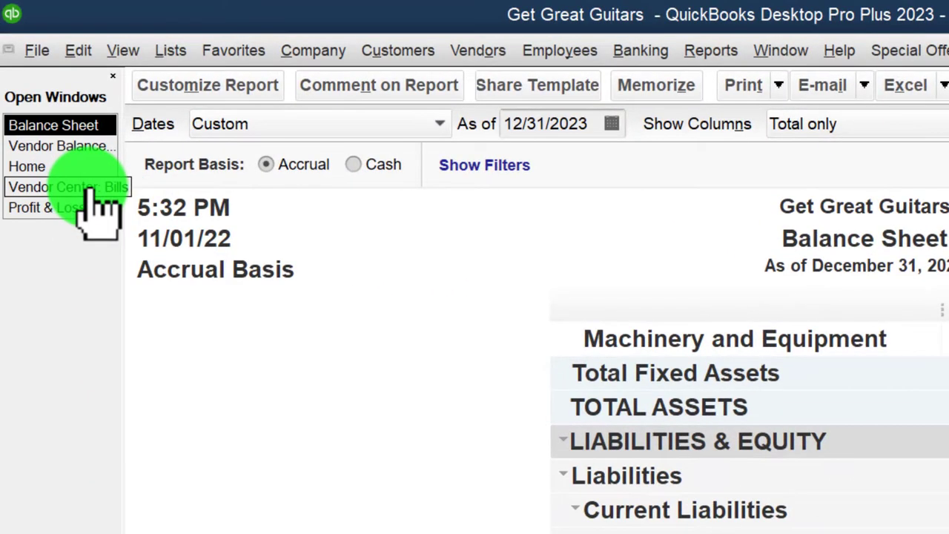
Show all vendors in the Vendor Center and open Specrum's 180.00 bill paid by check 1018.
left_click(67, 173)
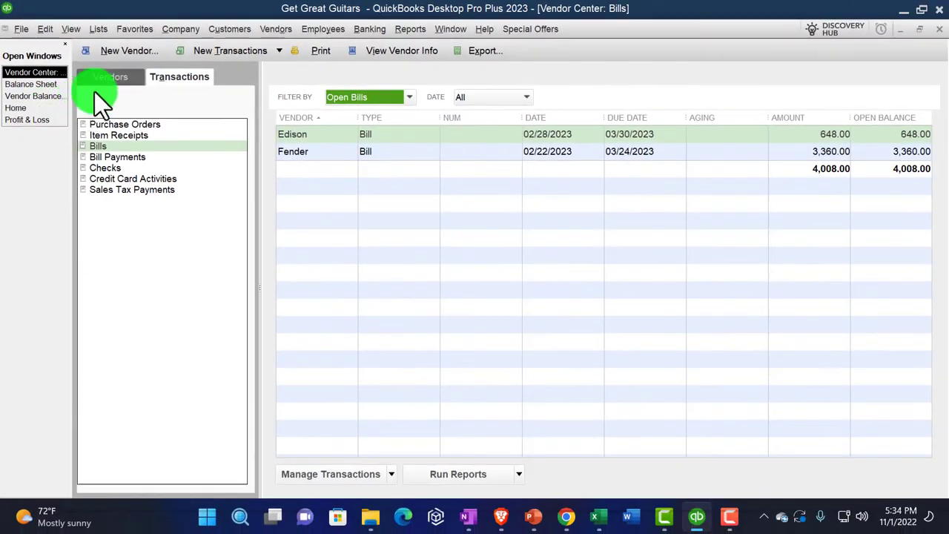
left_click(121, 84)
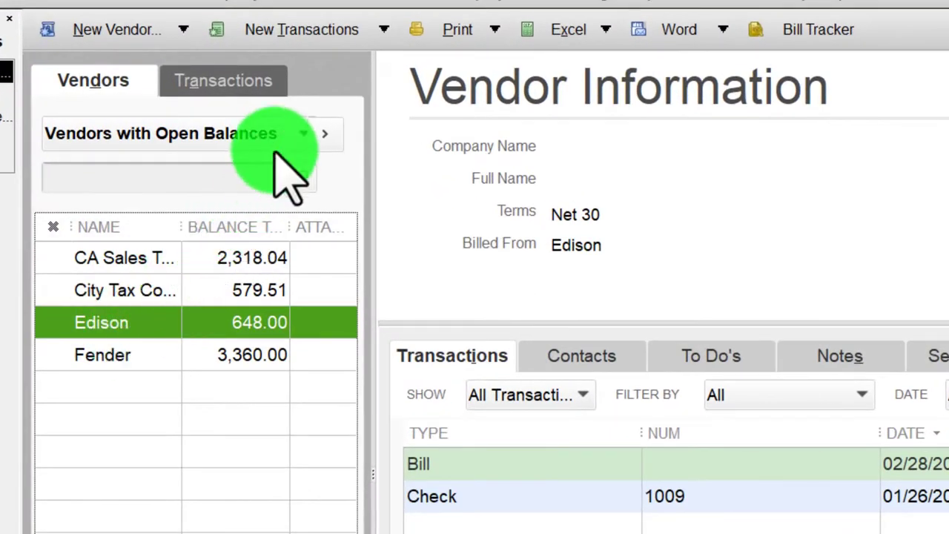
left_click(300, 133)
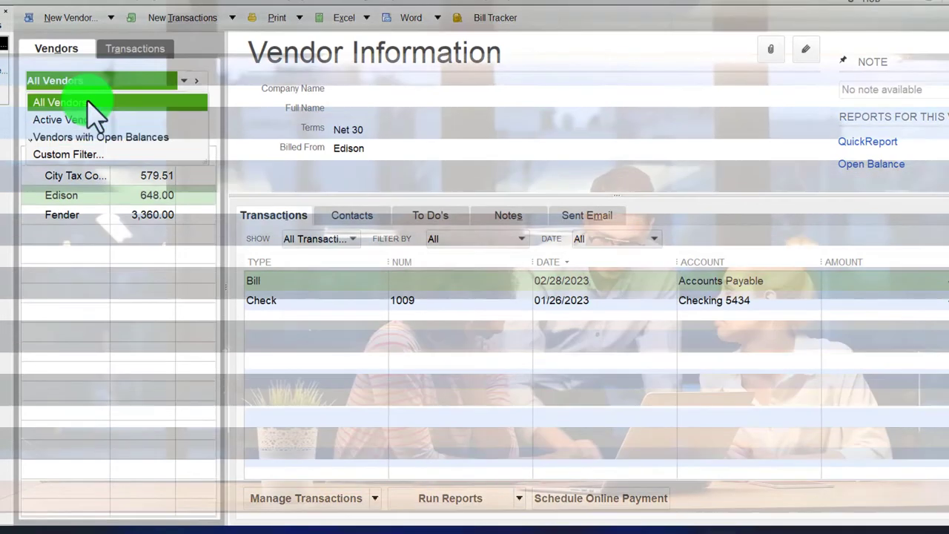
left_click(88, 104)
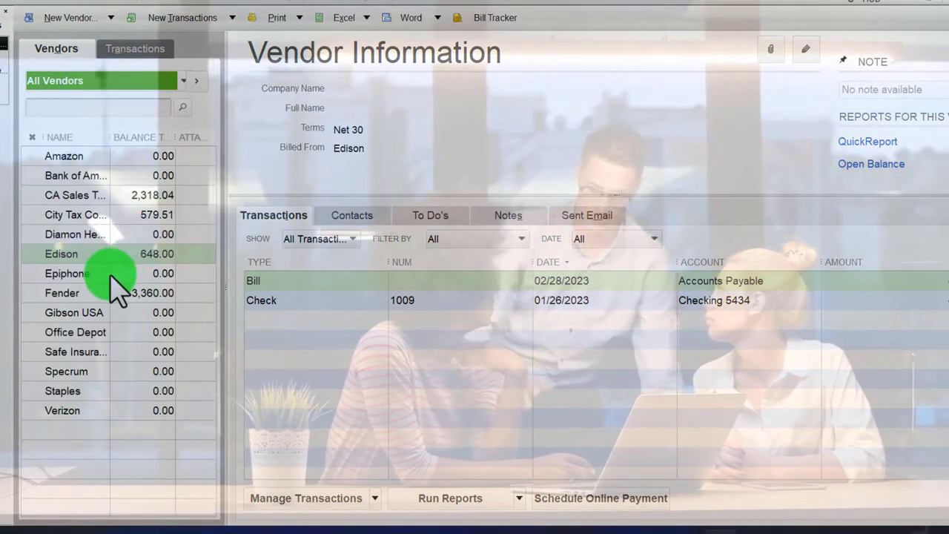
left_click(89, 255)
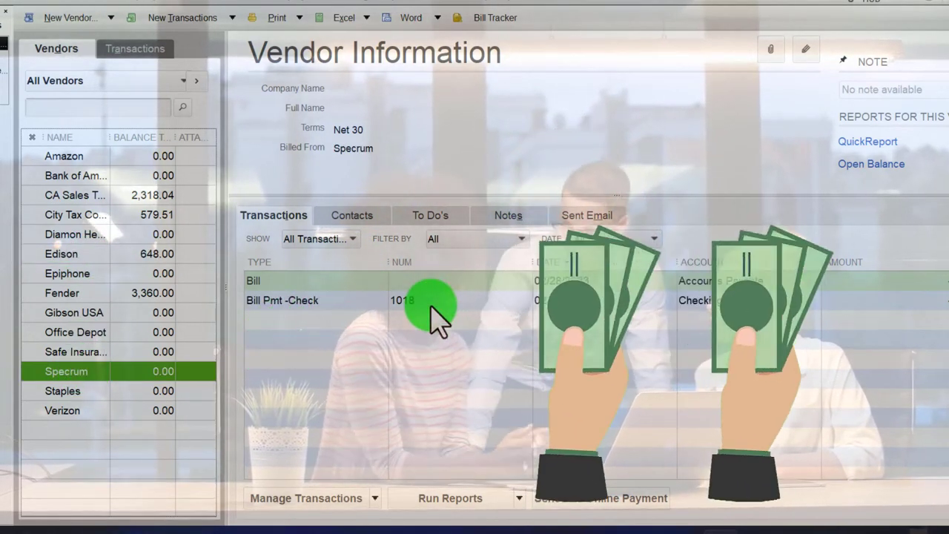
double_click(361, 283)
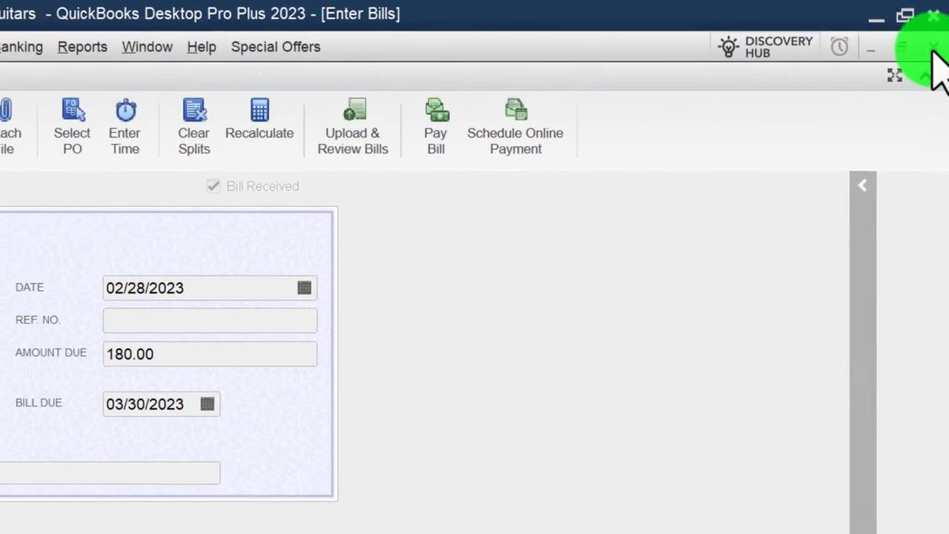
left_click(938, 31)
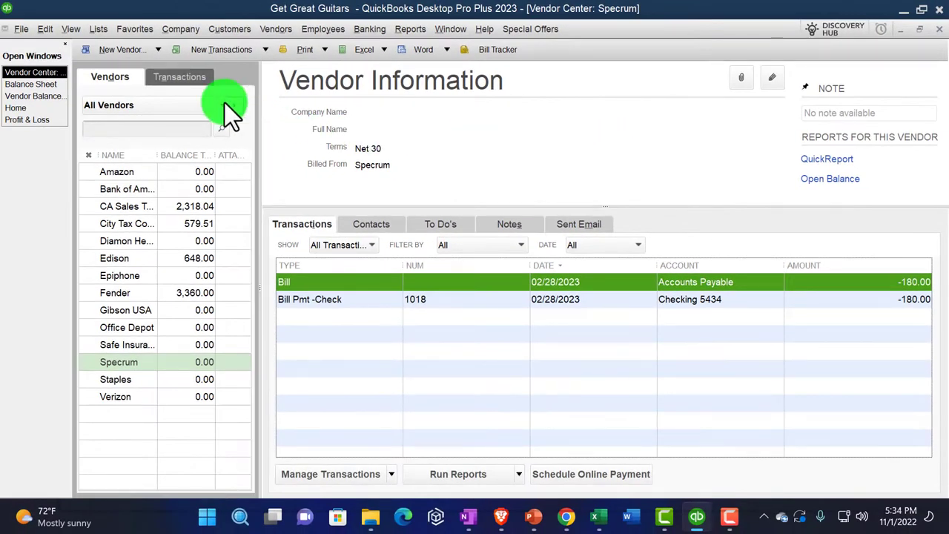
Look over open vendor bills and all vendor checks, then return to the Balance Sheet.
left_click(186, 77)
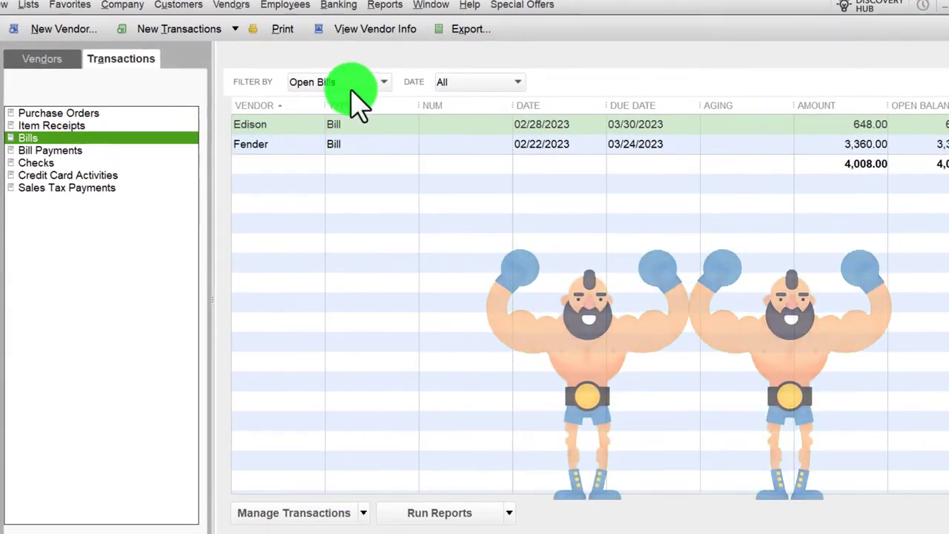
left_click(379, 82)
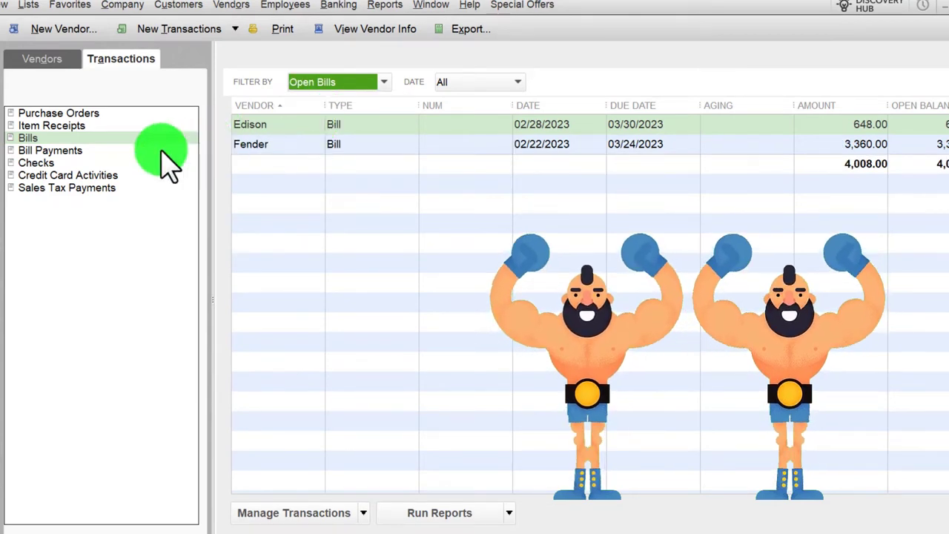
left_click(54, 164)
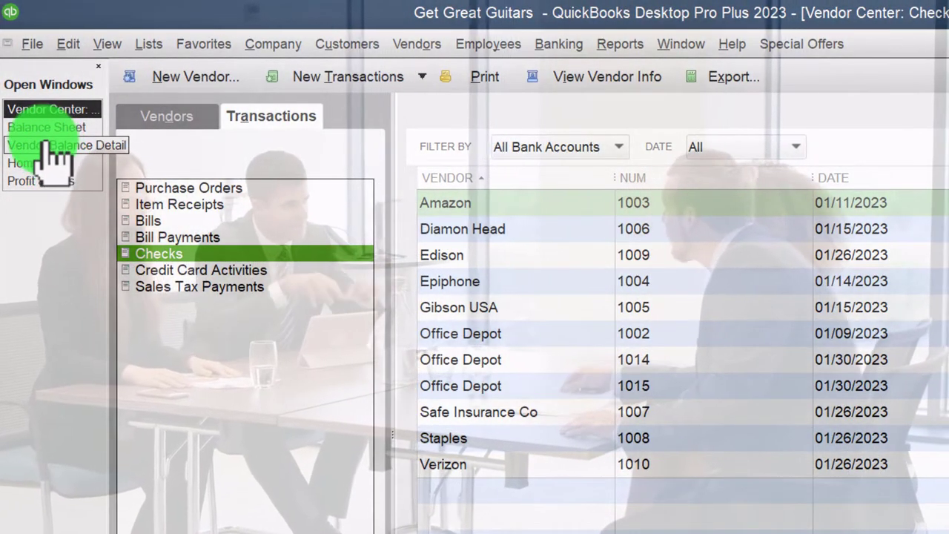
left_click(46, 127)
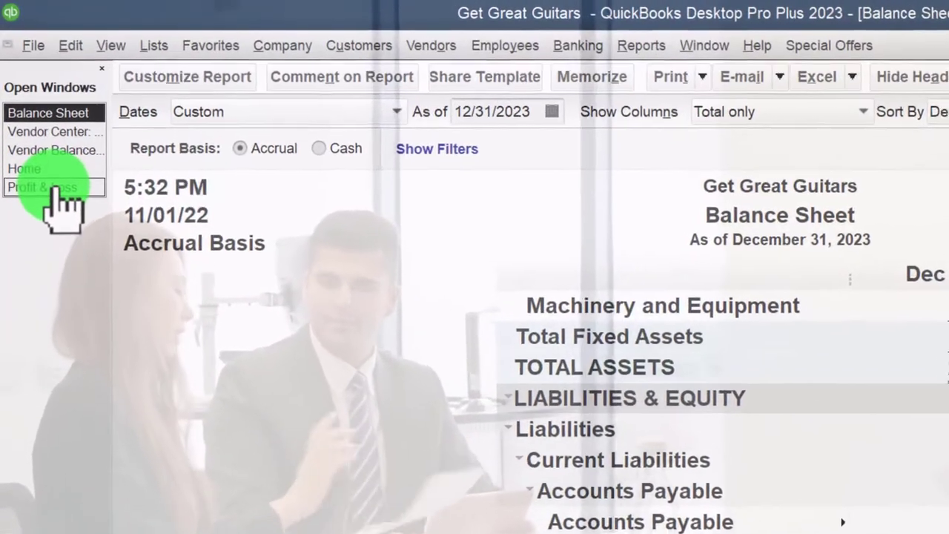
Switch the February 2023 Profit & Loss to cash basis.
left_click(42, 136)
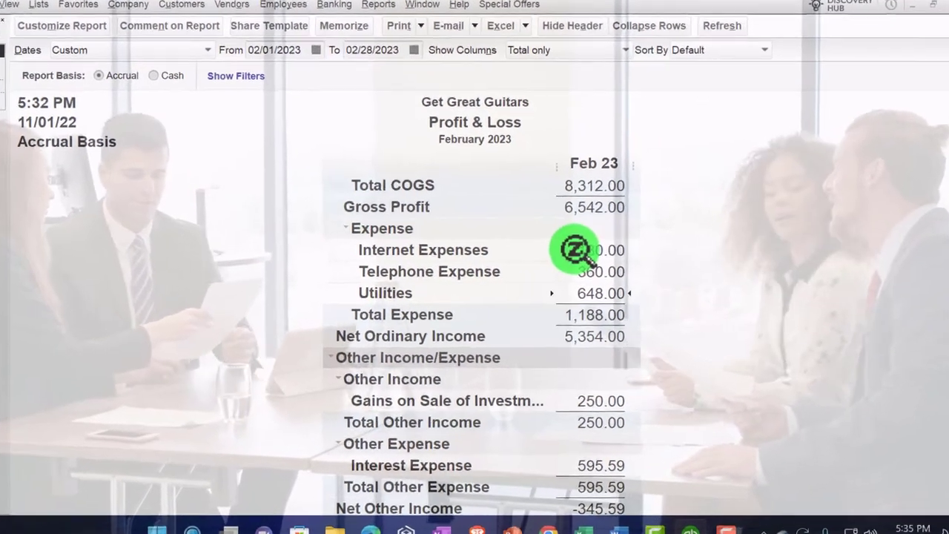
left_click(938, 385)
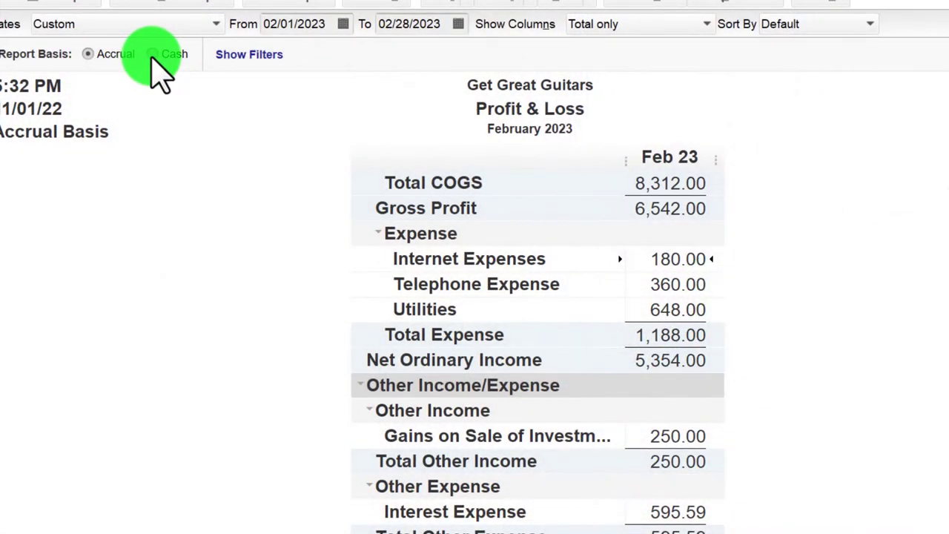
left_click(152, 55)
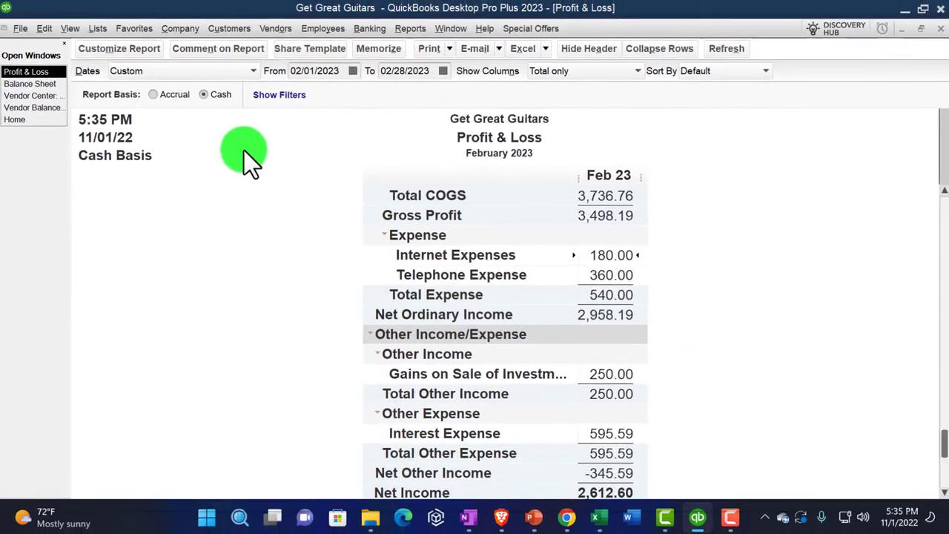
Inspect Internet Expenses 180.00 and Telephone Expense 360.00 details, then restore accrual basis.
double_click(595, 254)
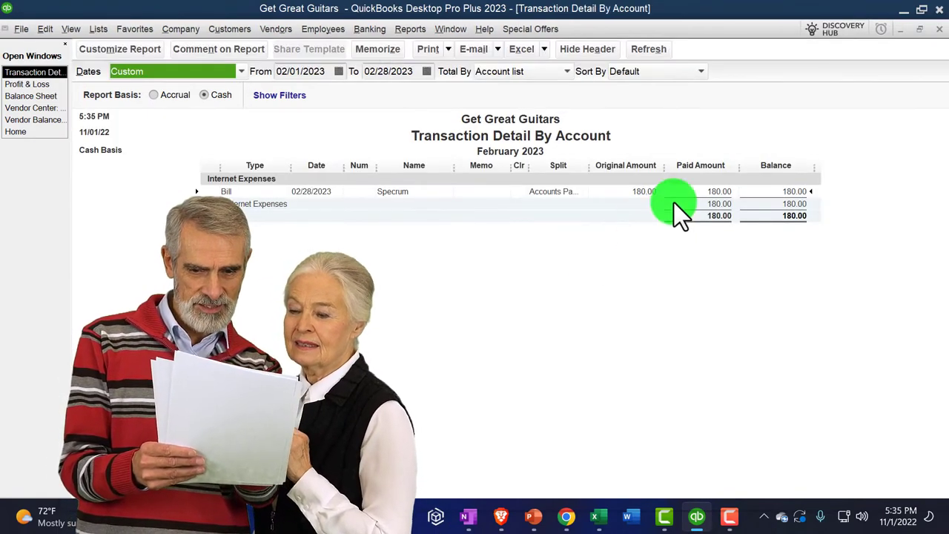
left_click(938, 30)
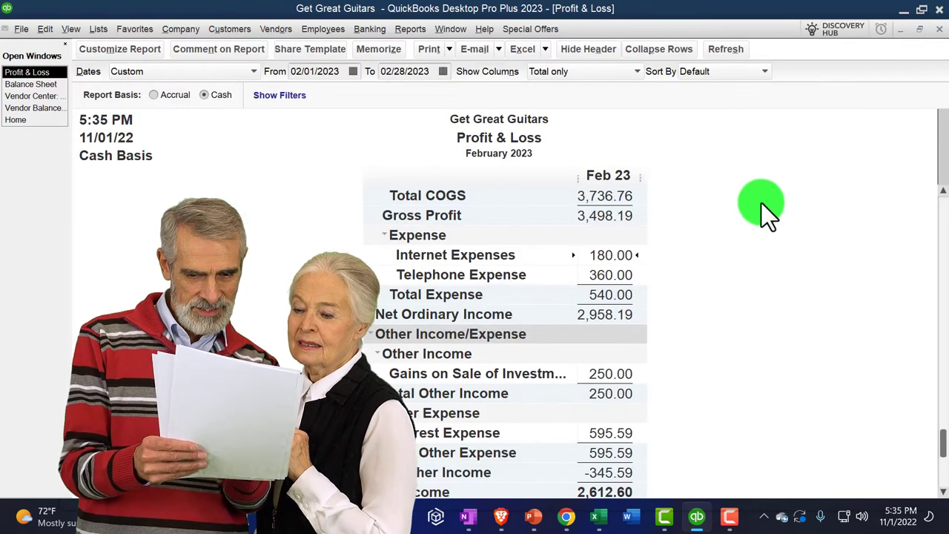
double_click(608, 274)
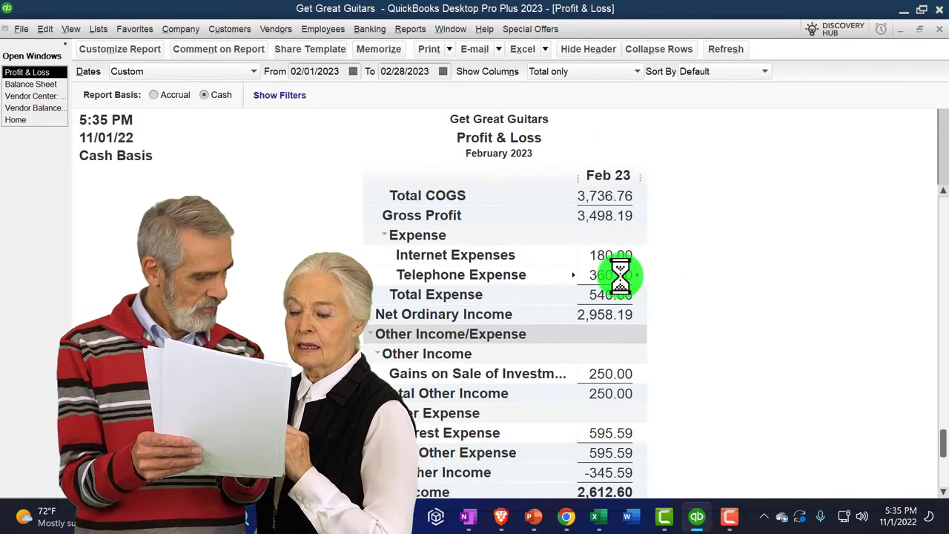
left_click(938, 30)
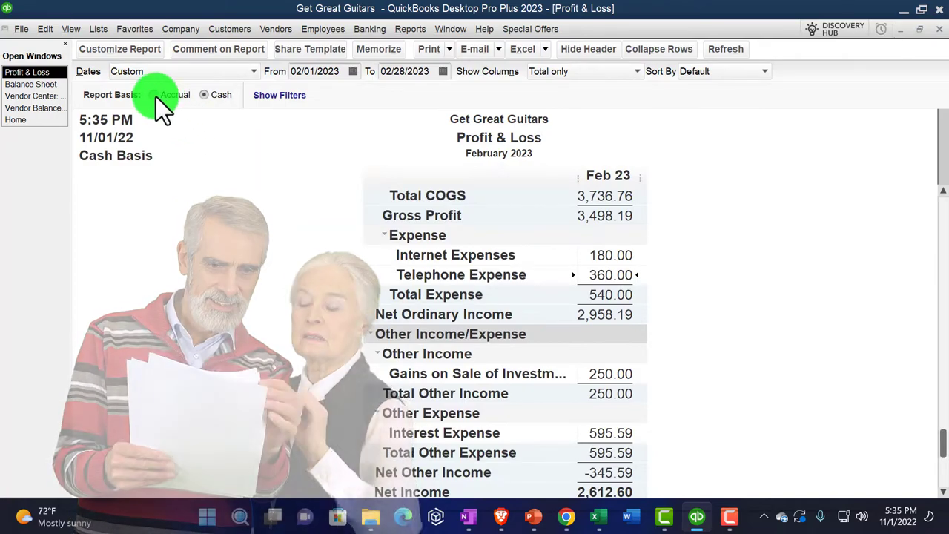
left_click(154, 96)
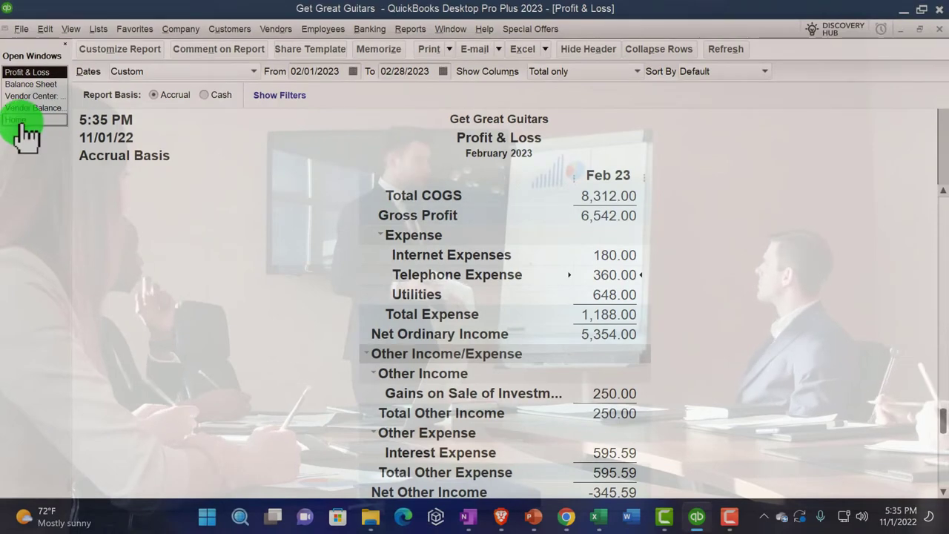
Open the Trial Balance report for 01/01/2023 to 12/31/2023.
left_click(35, 122)
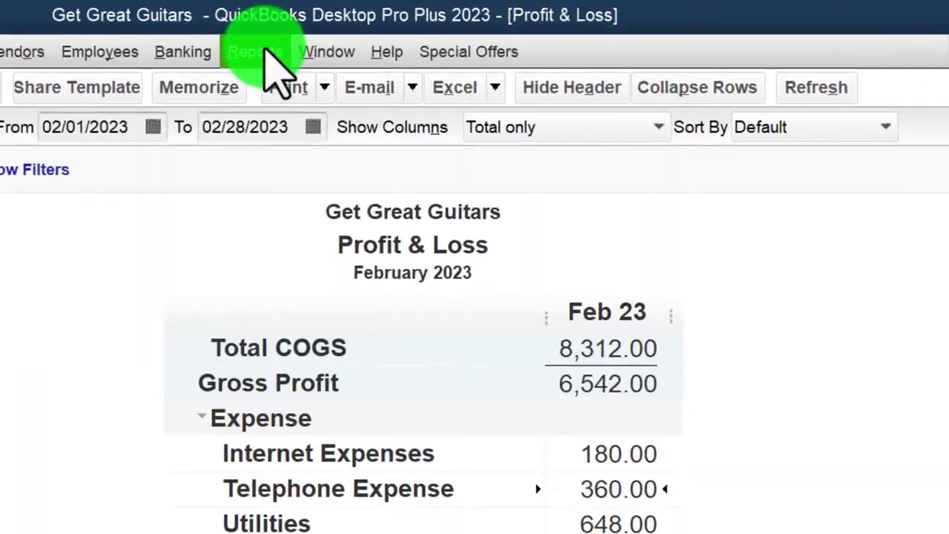
left_click(398, 31)
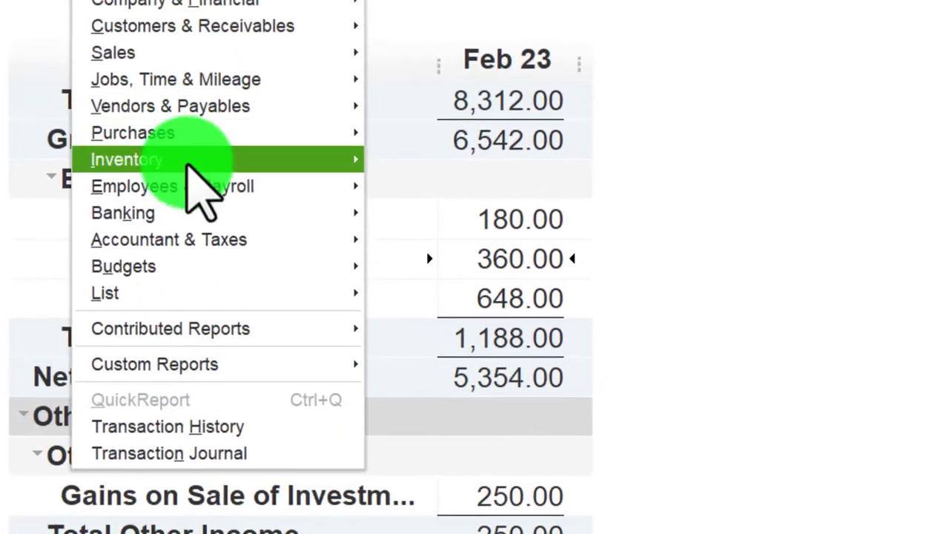
mouse_move(347, 211)
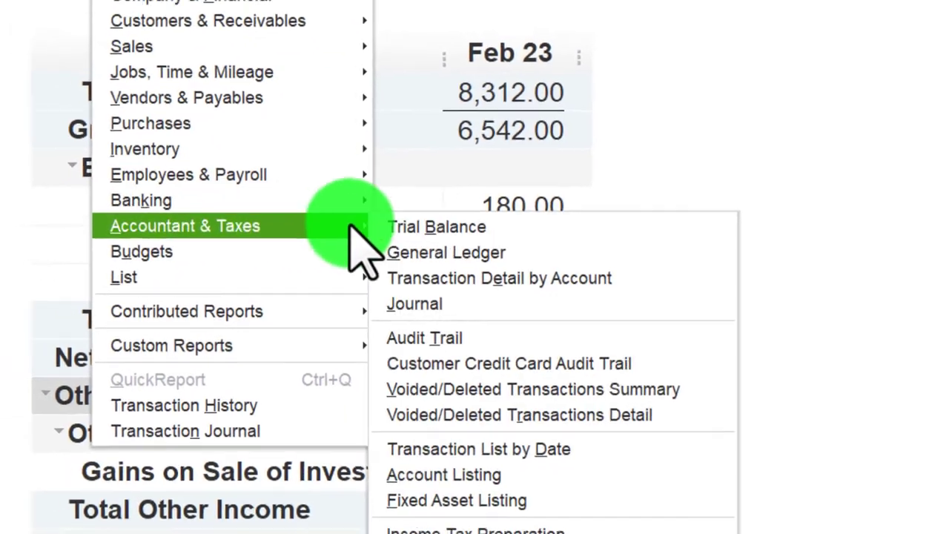
left_click(435, 225)
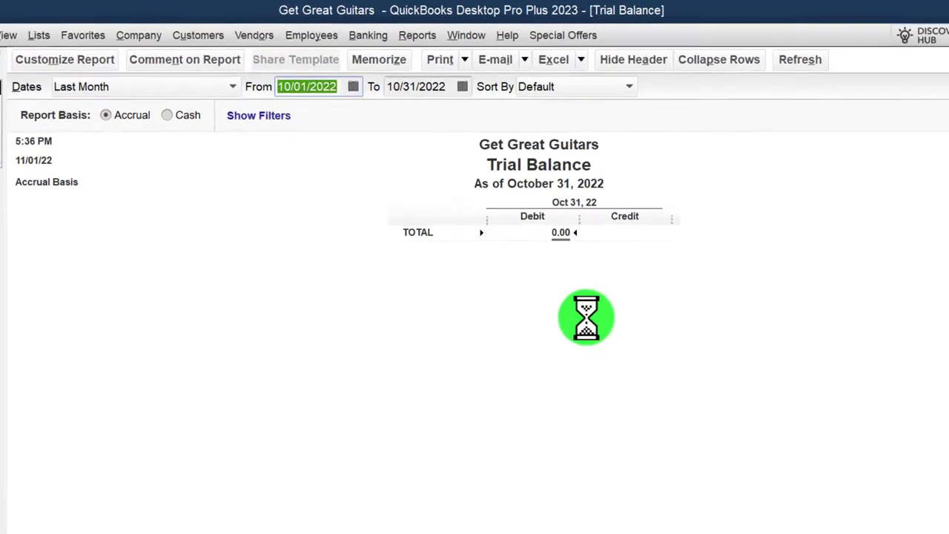
type("010123")
key("Tab")
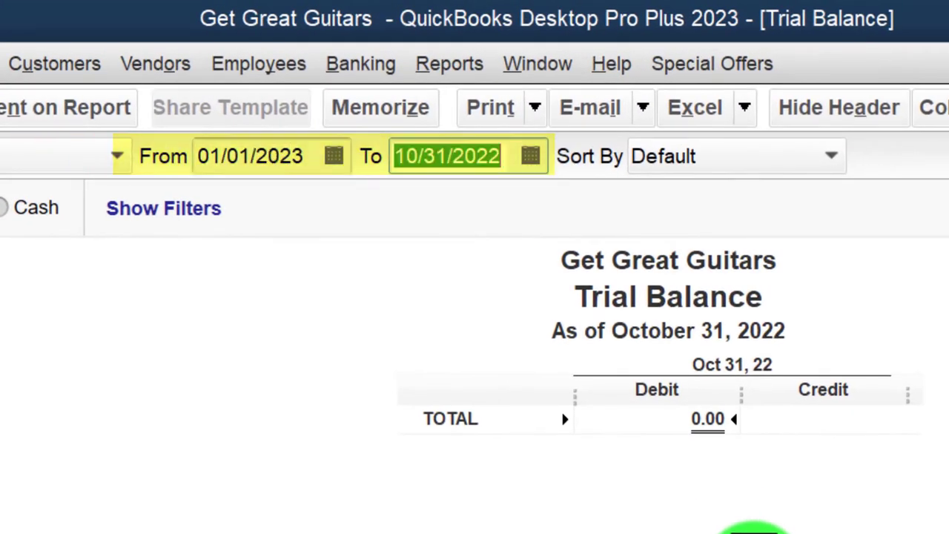
type("12/31/2023")
key("Tab")
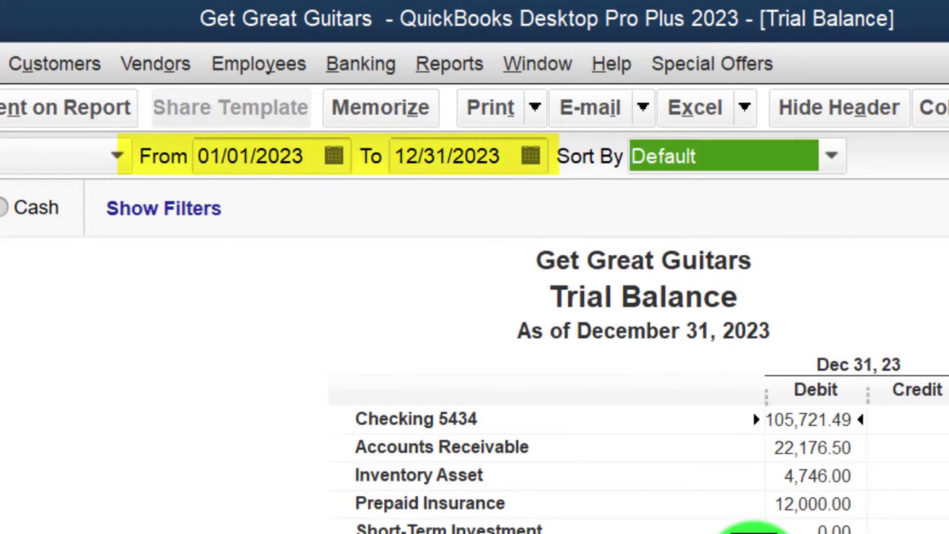
Enlarge the report's column labels and related fonts to size 16.
left_click(189, 107)
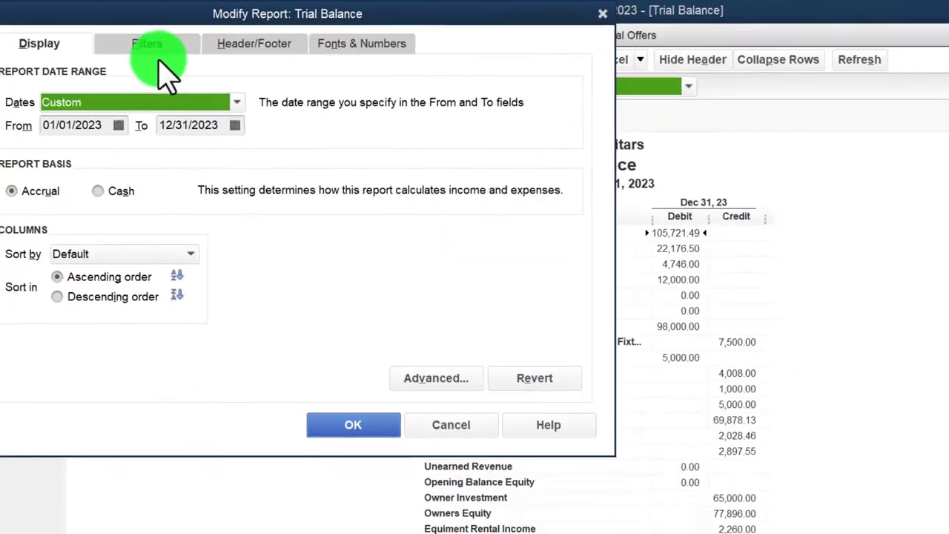
left_click(318, 36)
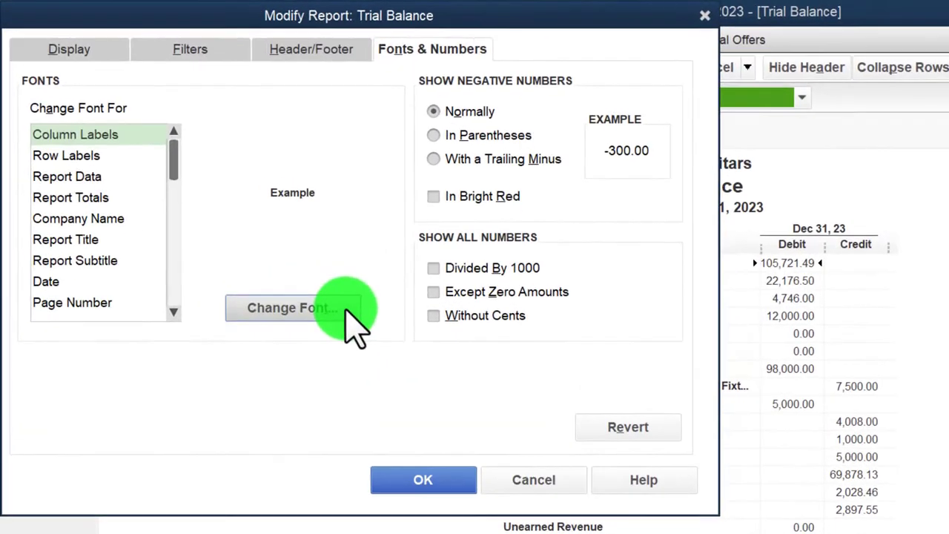
left_click(263, 245)
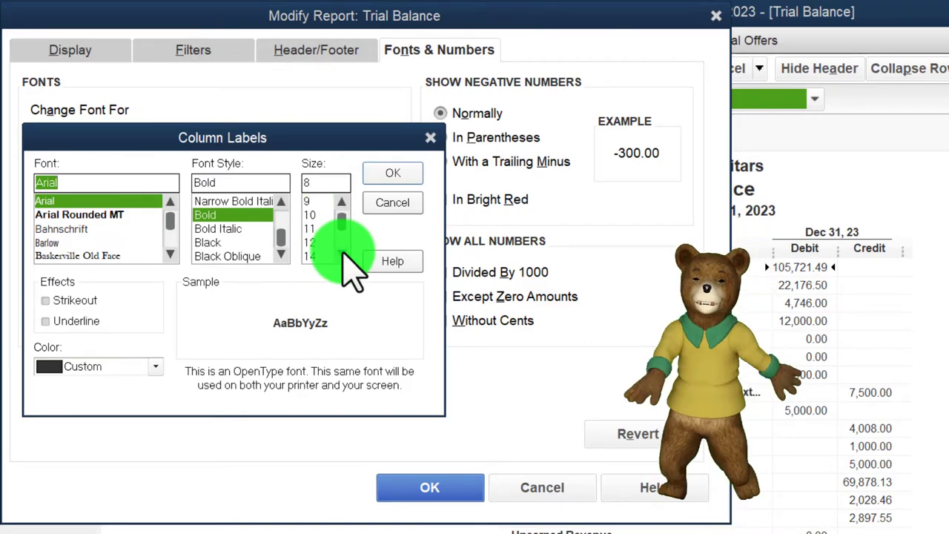
left_click(310, 255)
left_click(392, 175)
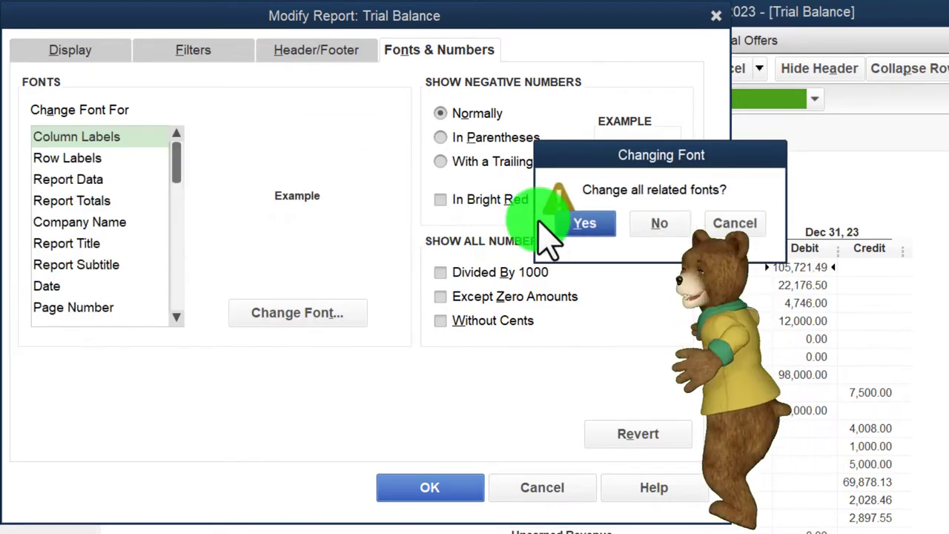
left_click(582, 223)
left_click(444, 489)
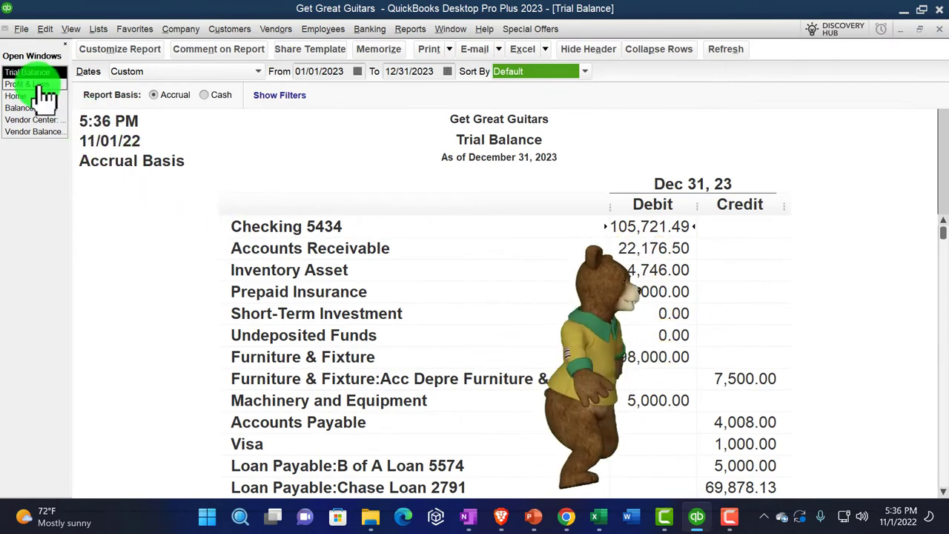
Switch to the Profit & Loss and end its date range at 02/28/2023.
left_click(38, 85)
left_click(342, 74)
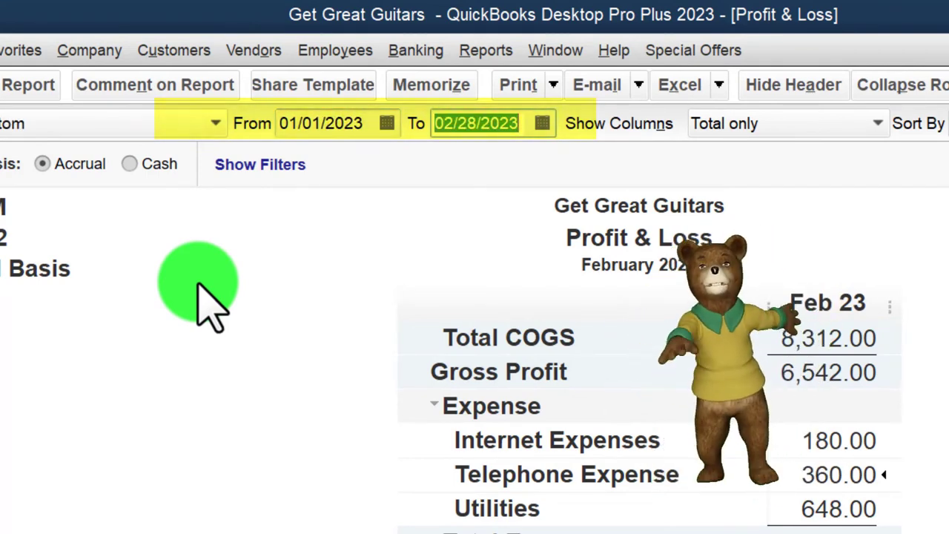
type("02/28/202")
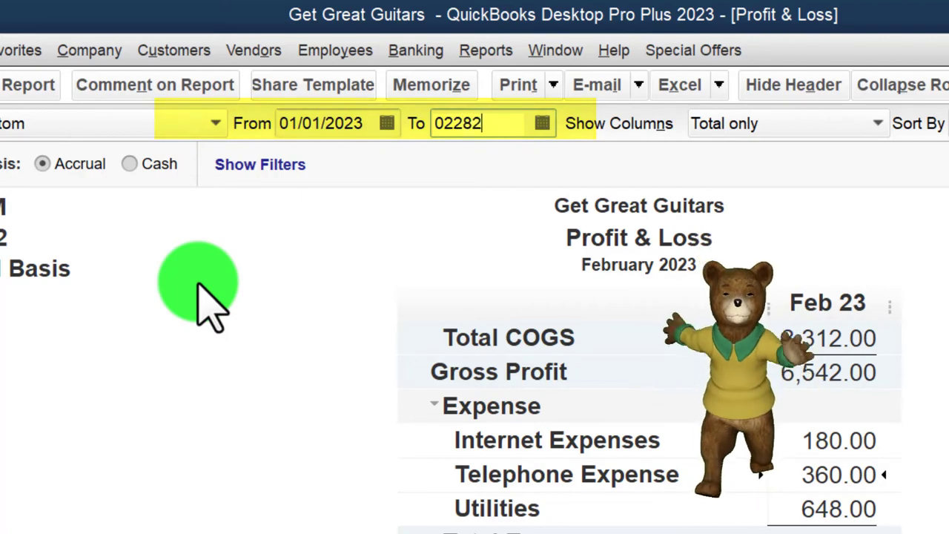
type("3")
key("Tab")
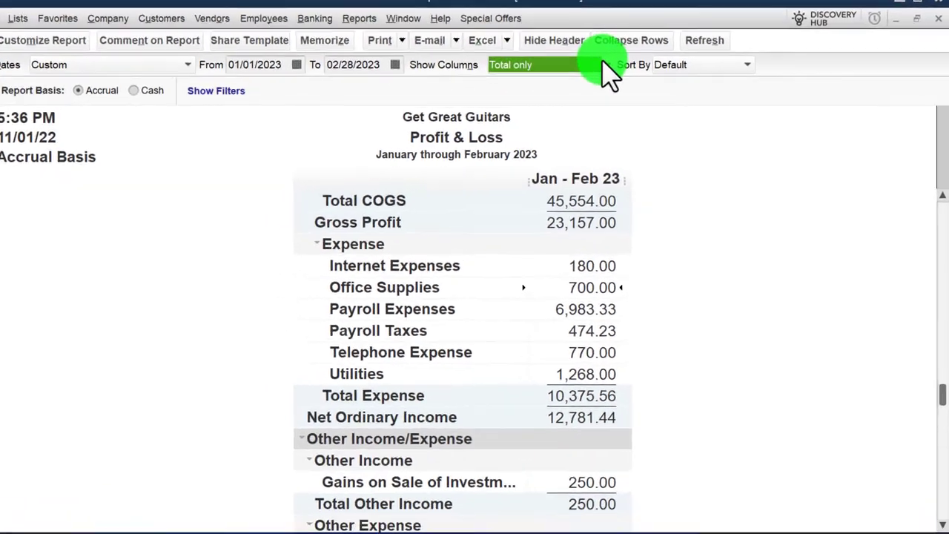
Break the Profit & Loss into monthly columns and review the January–February figures.
left_click(635, 71)
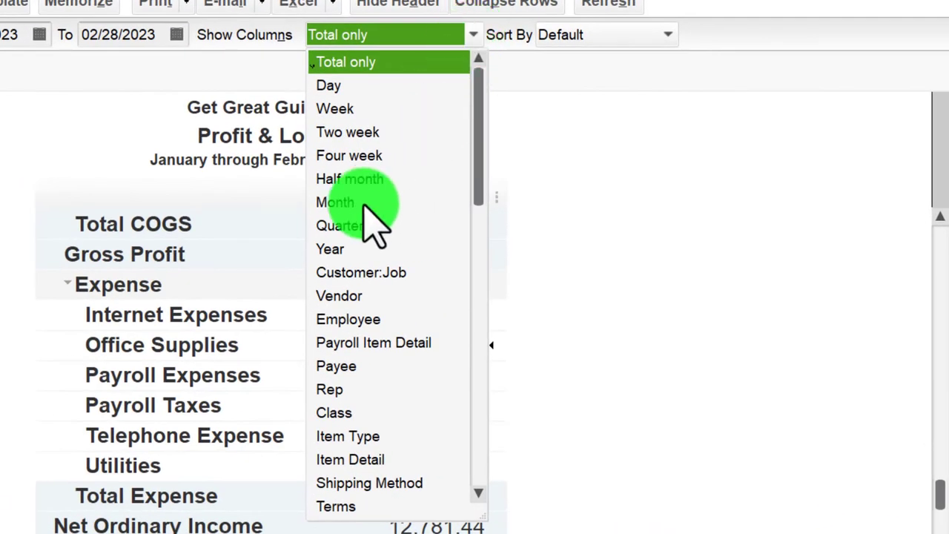
left_click(363, 202)
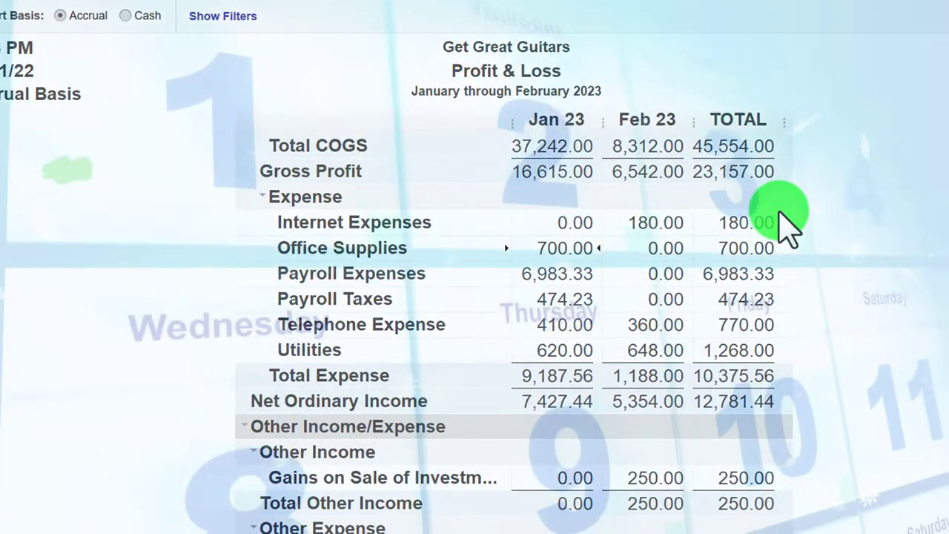
scroll(767, 304, "down", 1)
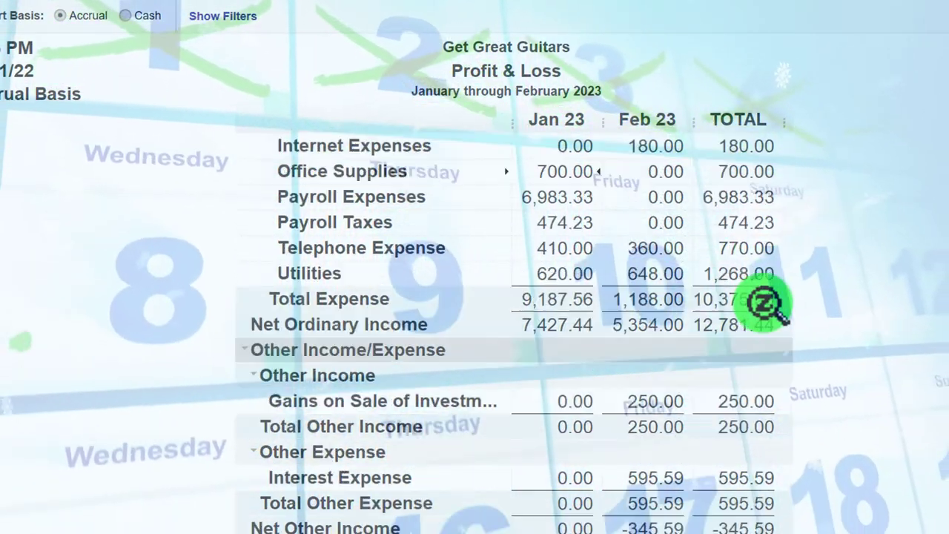
scroll(767, 304, "down", 1)
scroll(767, 304, "up", 3)
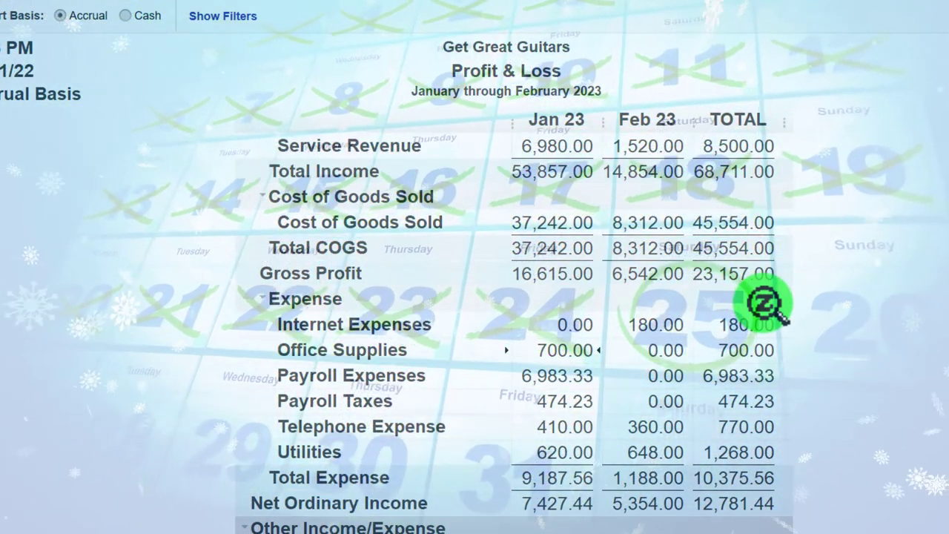
scroll(768, 304, "down", 1)
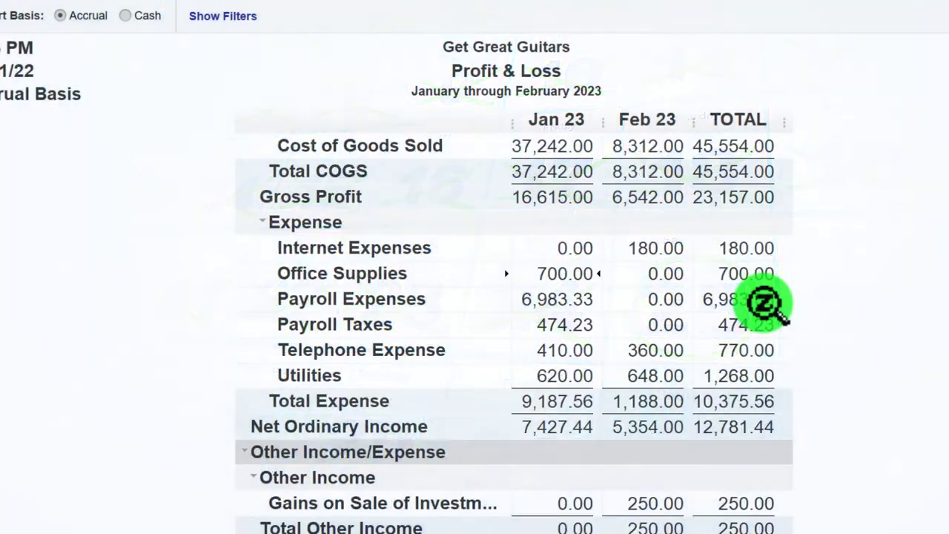
scroll(767, 303, "down", 2)
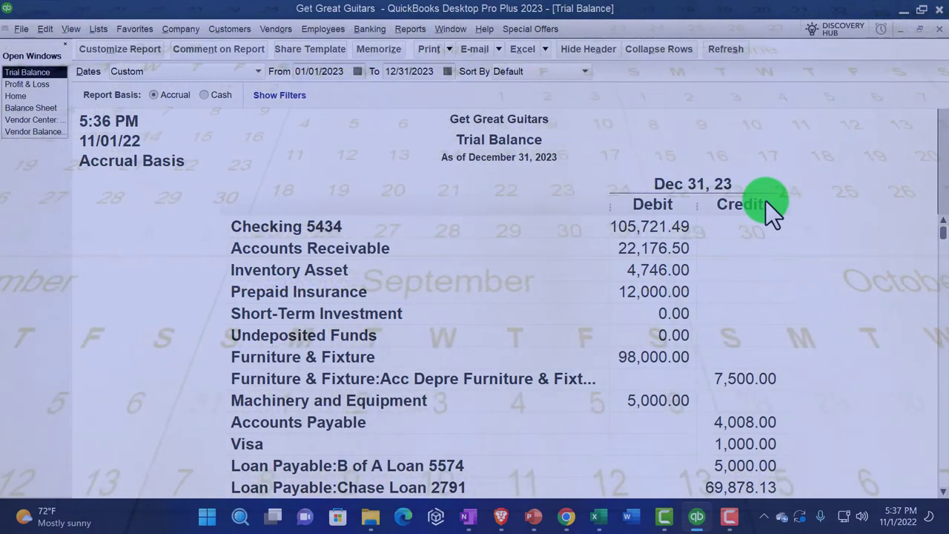
scroll(765, 201, "down", 2)
scroll(766, 201, "down", 2)
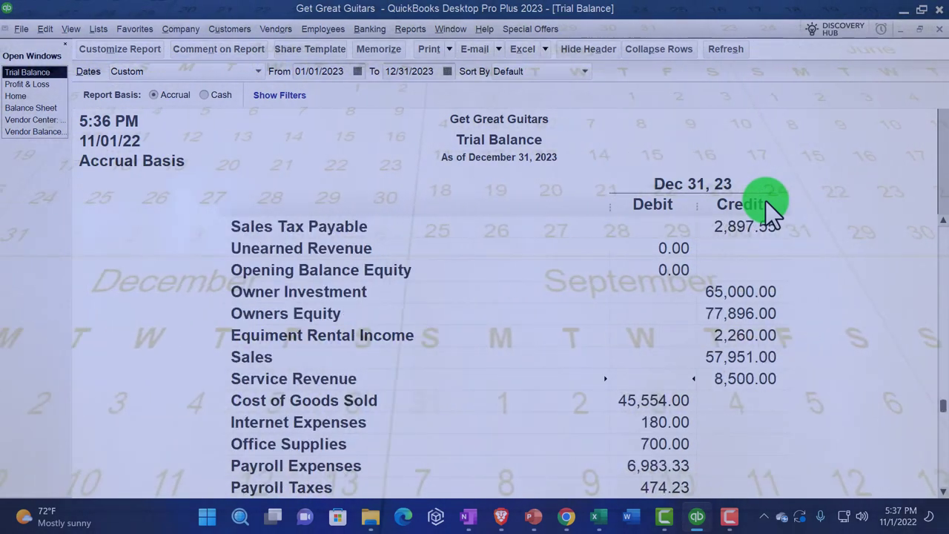
scroll(766, 201, "down", 2)
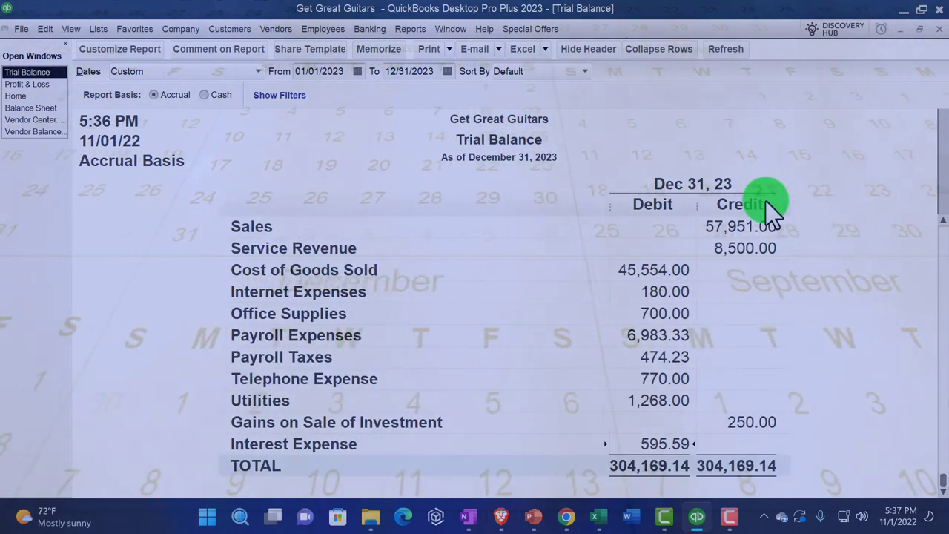